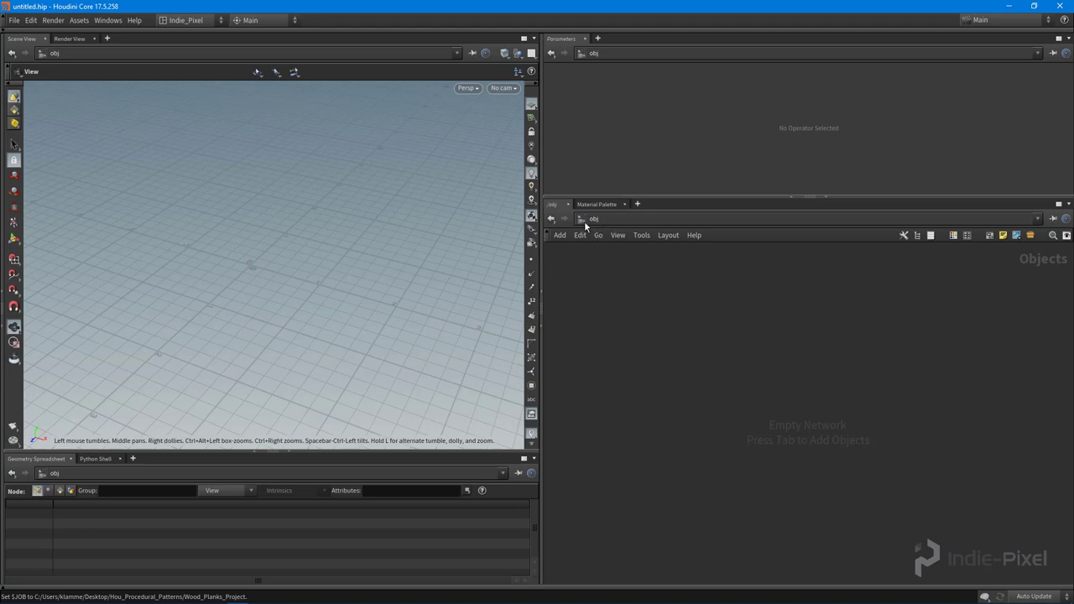
Step: Add a Geometry object node to the object-level network
{"action": "left_click", "coordinate": [611, 221]}
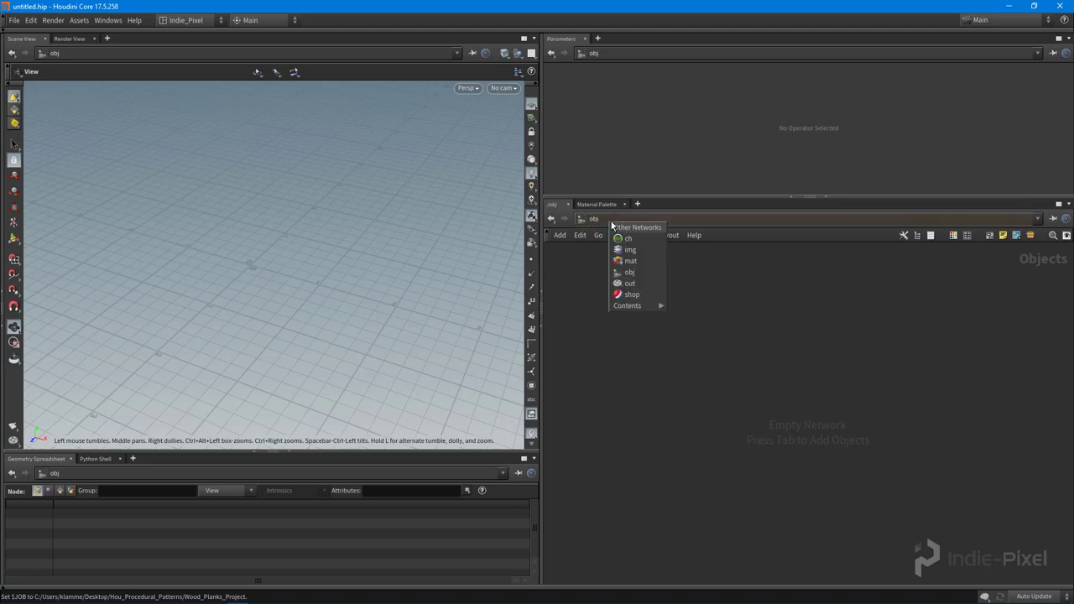
{"action": "left_click", "coordinate": [637, 270]}
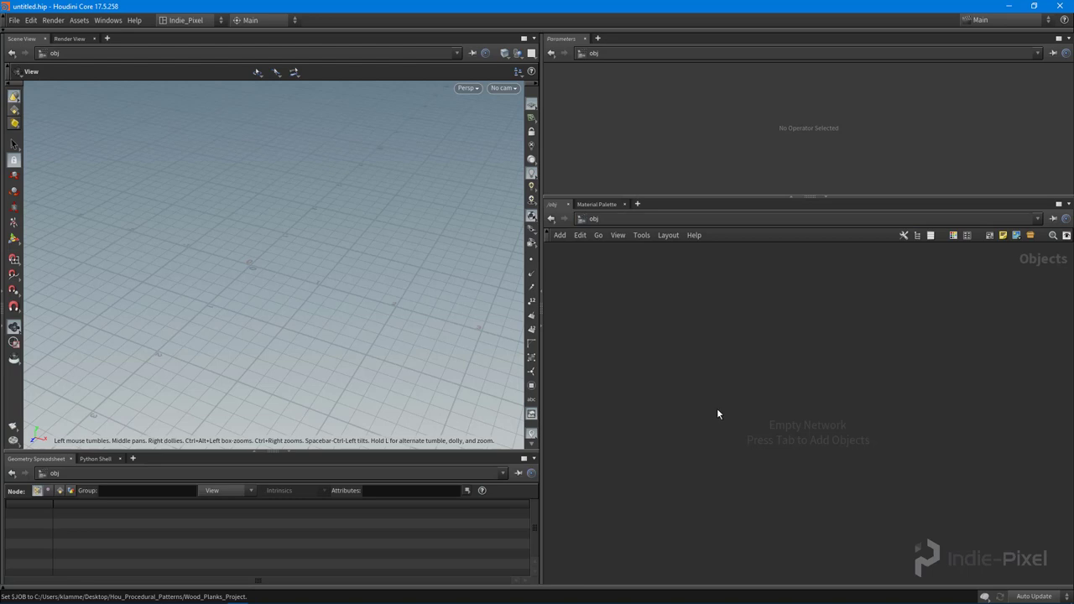
{"action": "key", "text": "Tab"}
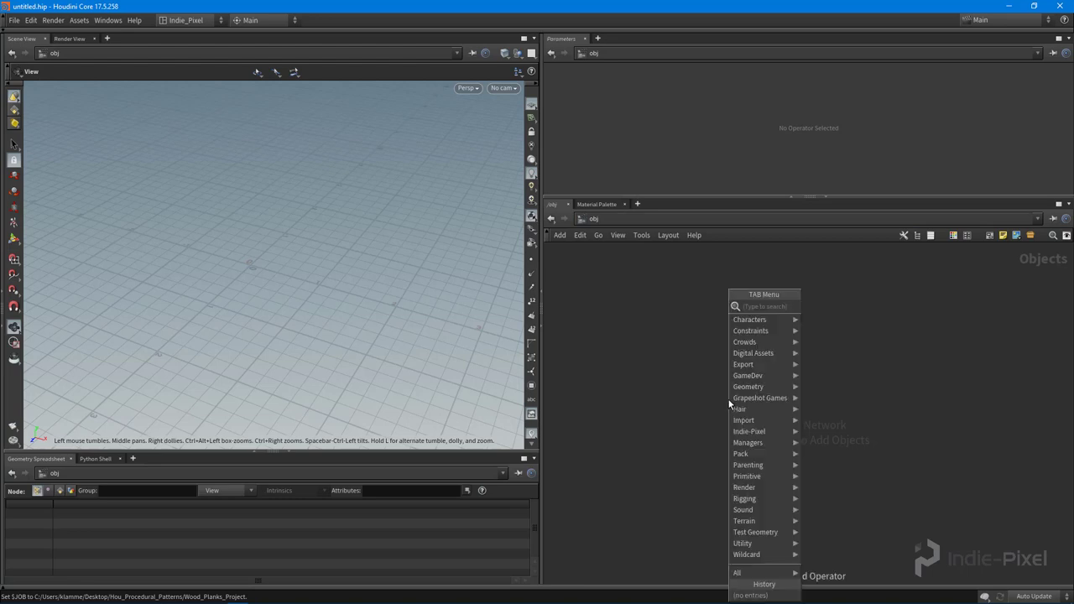
{"action": "type", "text": "geo"}
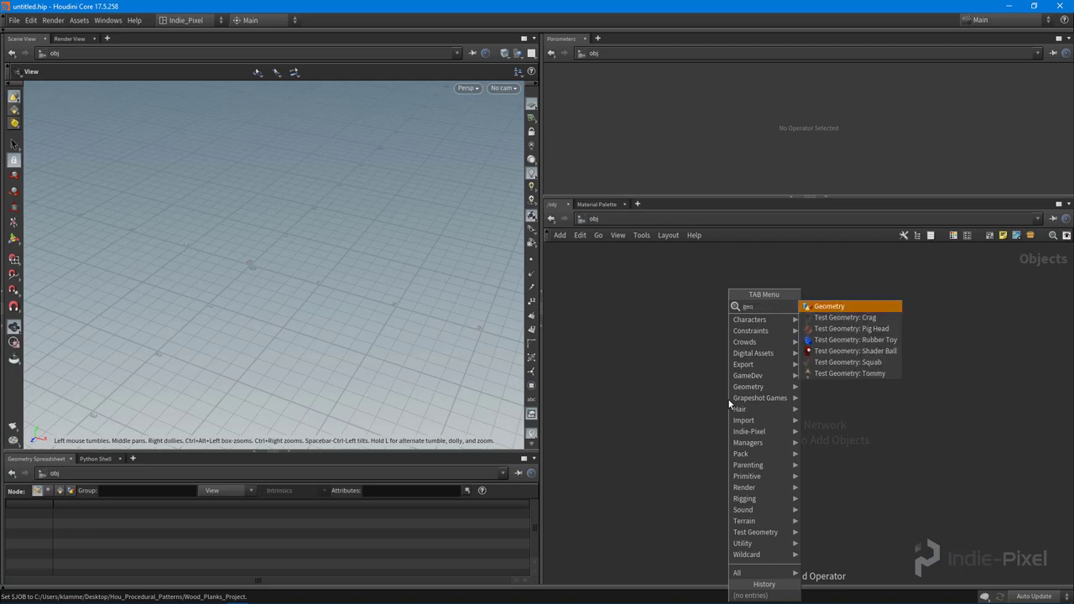
{"action": "key", "text": "Return"}
{"action": "left_click", "coordinate": [750, 383]}
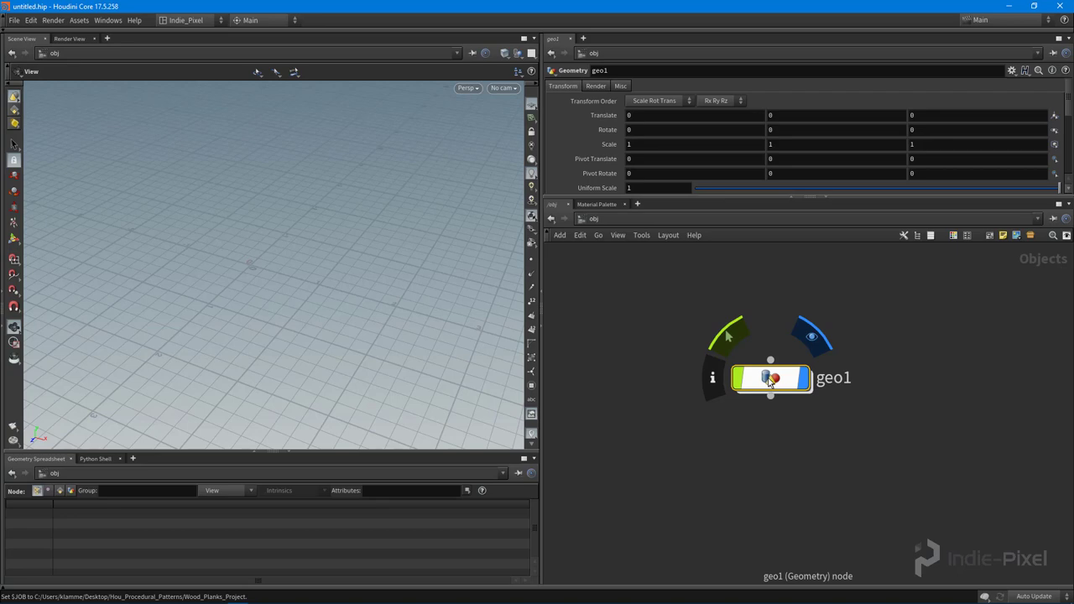
Step: Rename the new geometry node as tiling_wood_planks
{"action": "double_click", "coordinate": [827, 378]}
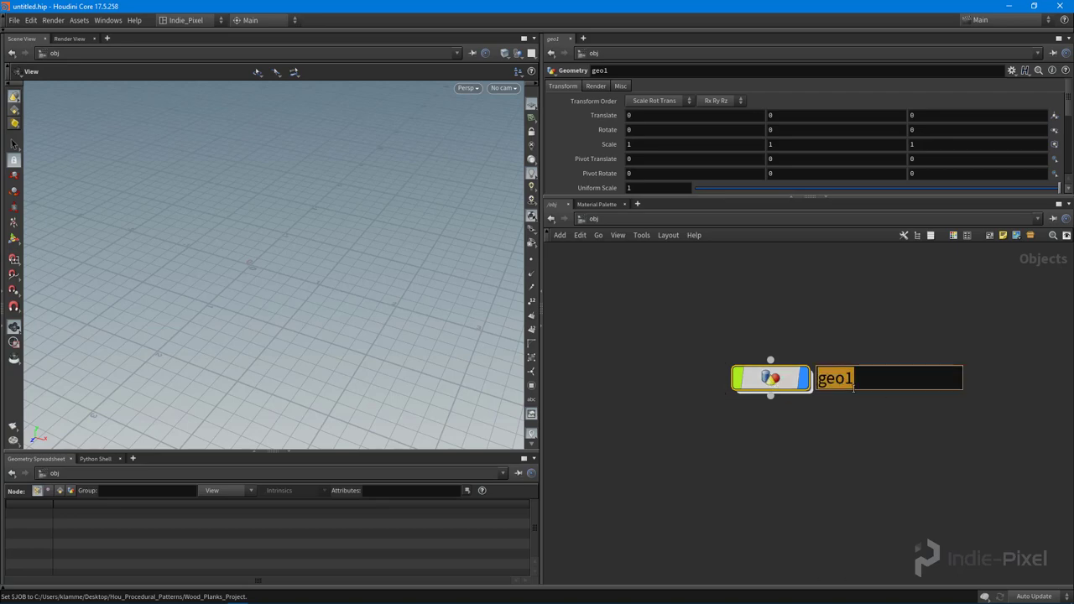
{"action": "type", "text": "Wood"}
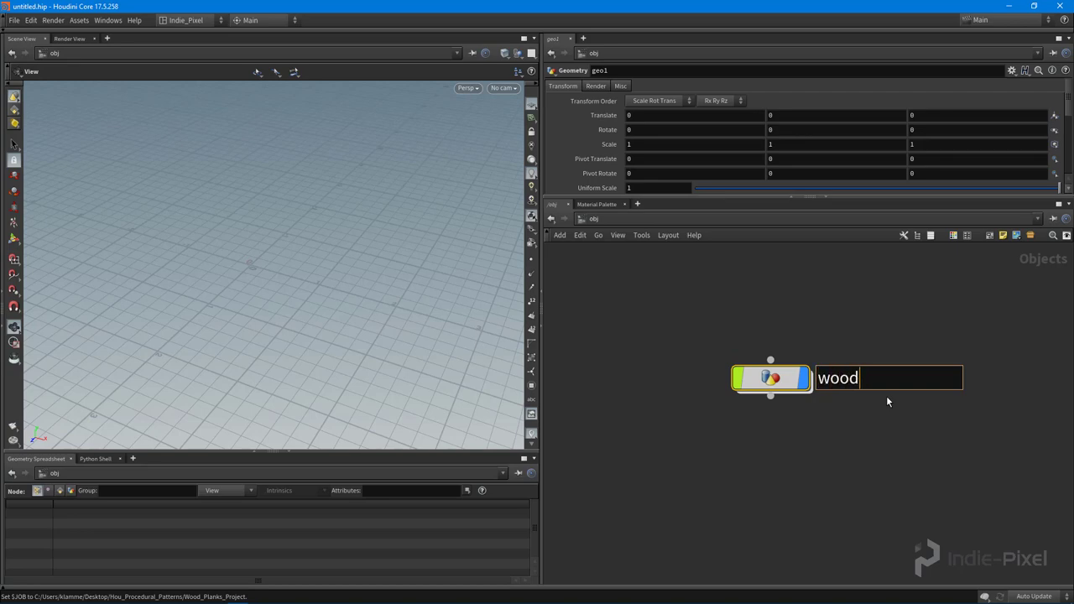
{"action": "key", "text": "BackSpace"}
{"action": "key", "text": "BackSpace"}
{"action": "key", "text": "BackSpace"}
{"action": "key", "text": "BackSpace"}
{"action": "type", "text": "tiling_wood_planks"}
{"action": "key", "text": "Return"}
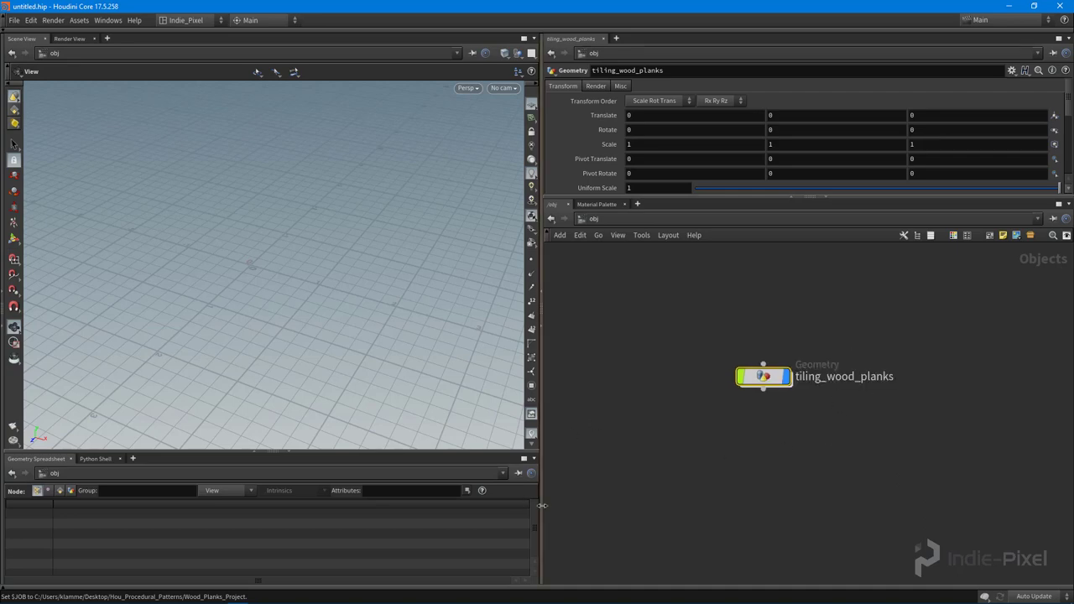
Step: Widen the network editor and go inside the tiling_wood_planks object
{"action": "left_click_drag", "start_coordinate": [542, 506], "coordinate": [508, 506]}
{"action": "middle_click_drag", "start_coordinate": [752, 445], "coordinate": [768, 417]}
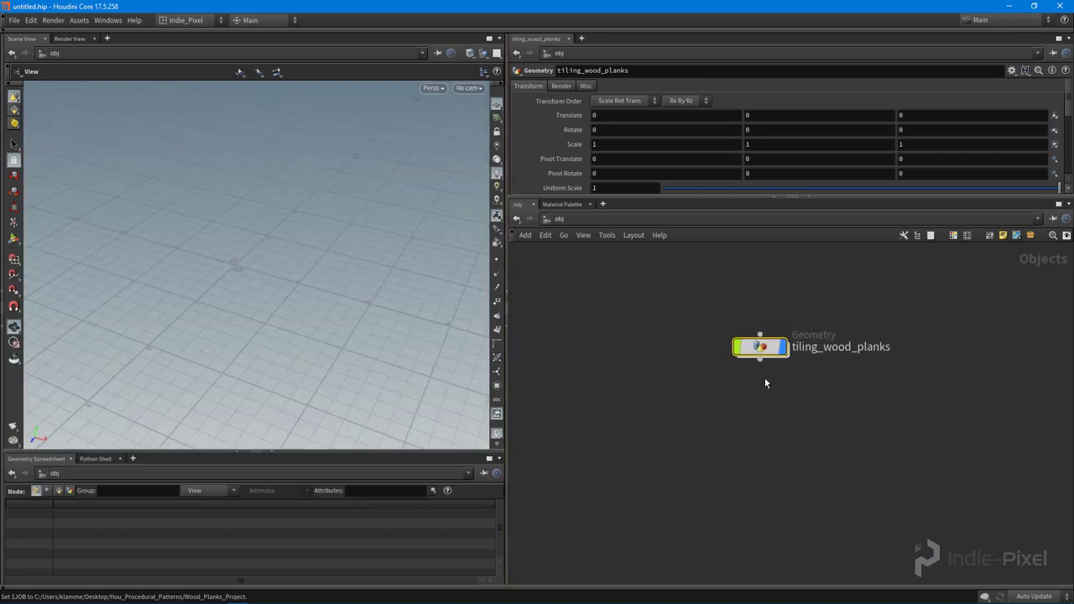
{"action": "double_click", "coordinate": [759, 347]}
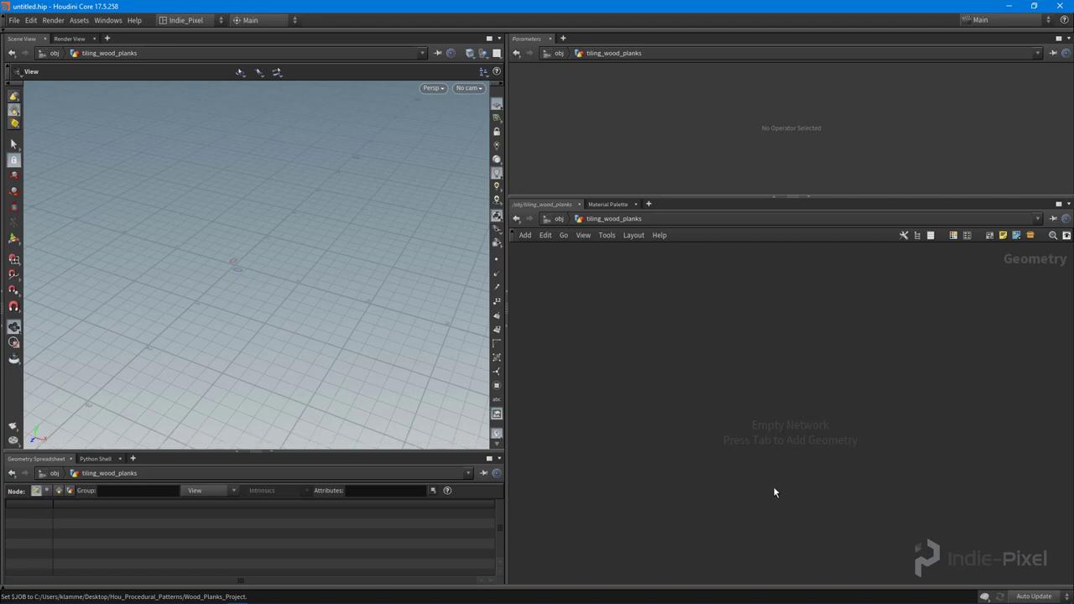
Step: Go up to the object level and back inside tiling_wood_planks twice
{"action": "key", "text": "u"}
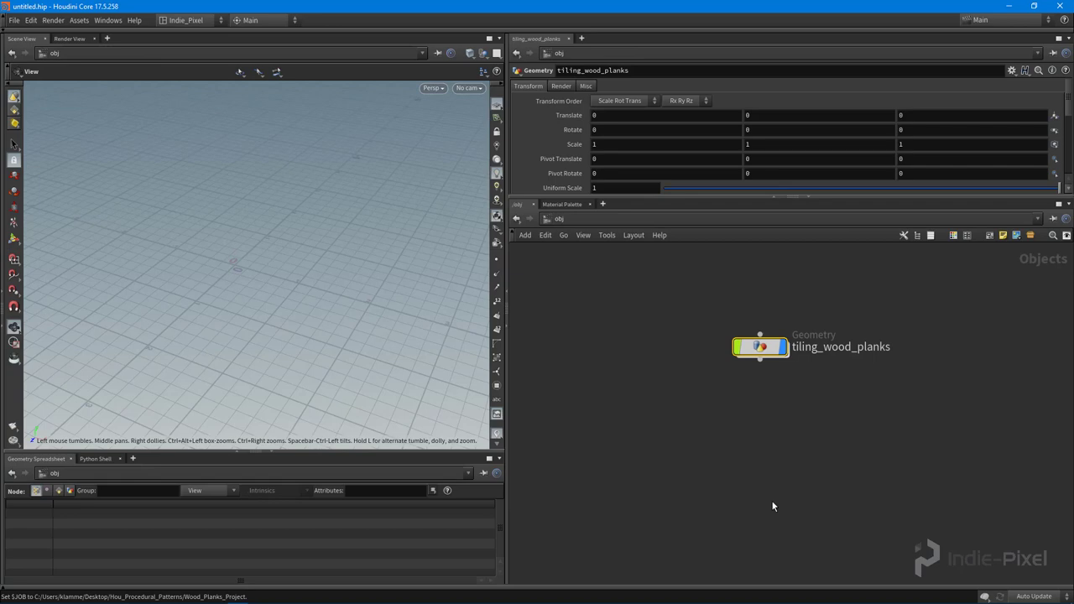
{"action": "key", "text": "i"}
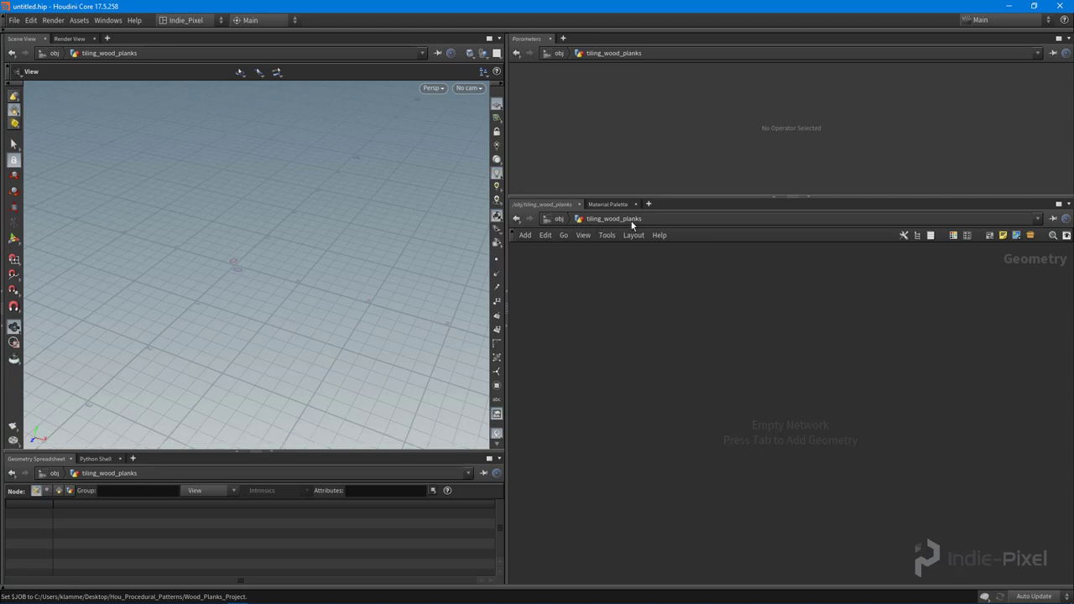
{"action": "left_click", "coordinate": [558, 218]}
{"action": "double_click", "coordinate": [770, 344]}
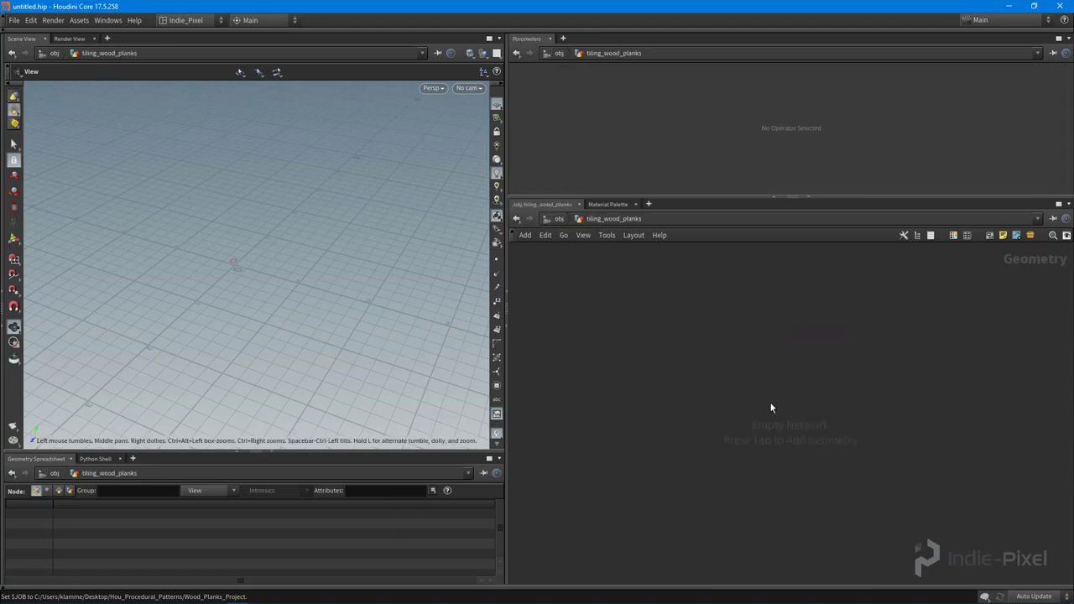
Step: Add a Grid node to the empty tiling_wood_planks network
{"action": "key", "text": "Tab"}
{"action": "type", "text": "gri"}
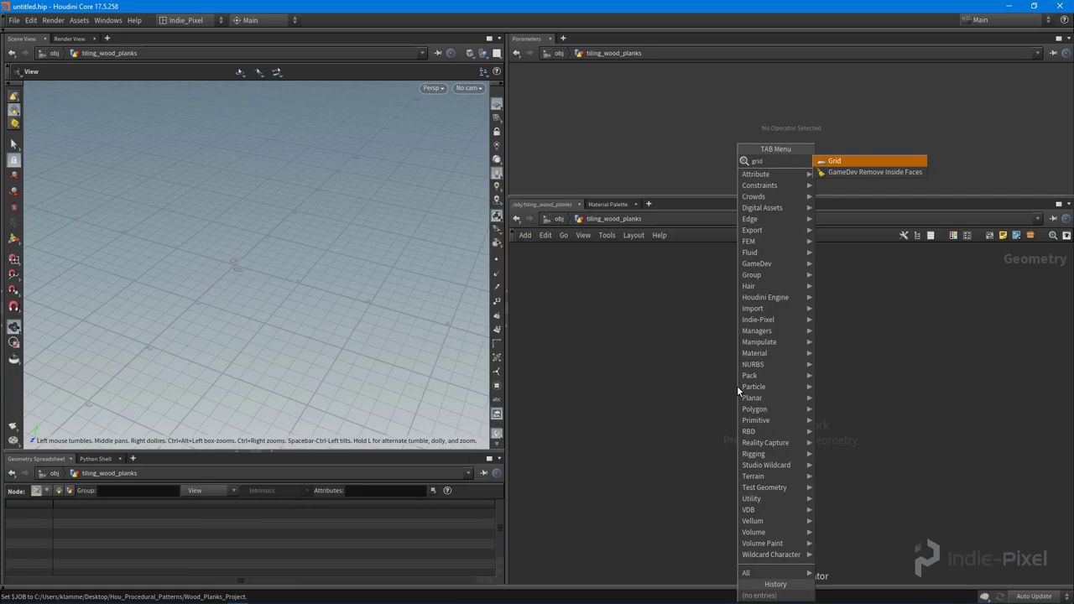
{"action": "key", "text": "Return"}
{"action": "left_click", "coordinate": [777, 346]}
{"action": "right_click_drag", "start_coordinate": [322, 230], "coordinate": [139, 261]}
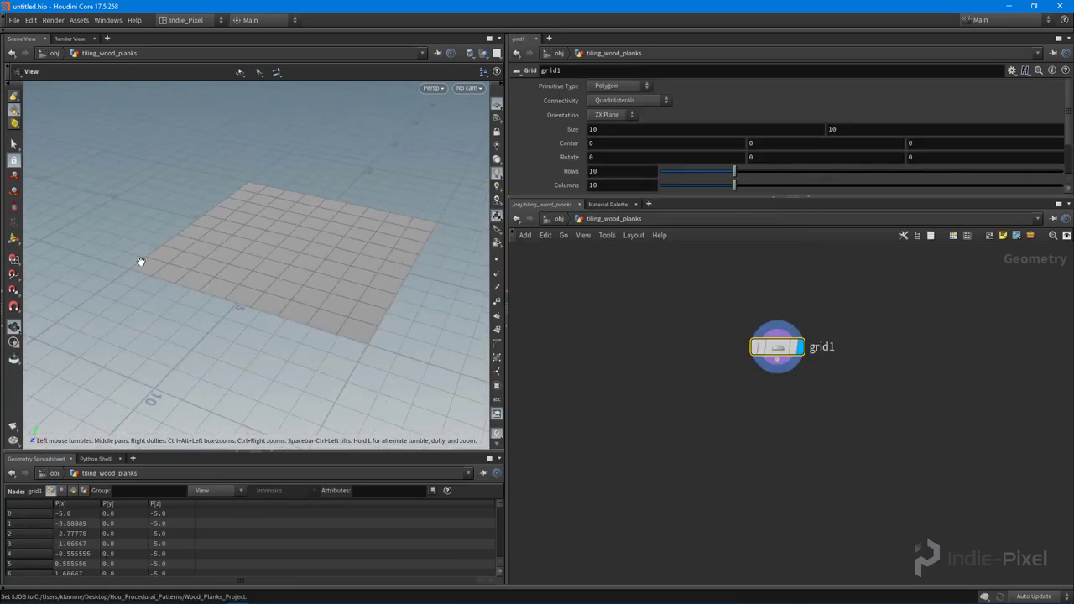
{"action": "left_click_drag", "start_coordinate": [139, 261], "coordinate": [331, 267]}
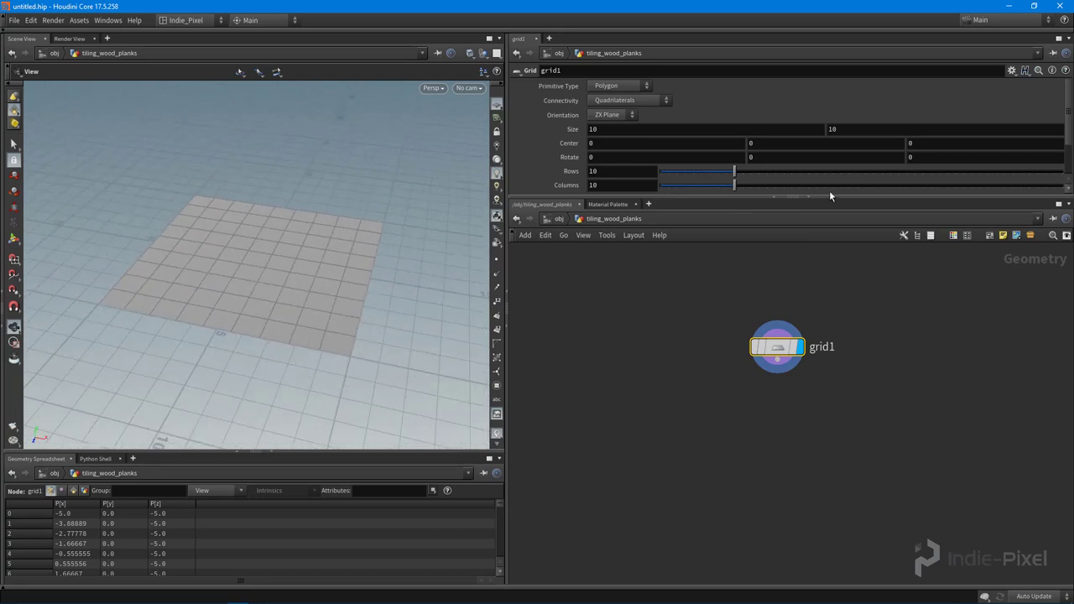
Step: Enlarge the parameter area and set the grid's rows and columns to 2 each
{"action": "left_click_drag", "start_coordinate": [823, 199], "coordinate": [817, 263]}
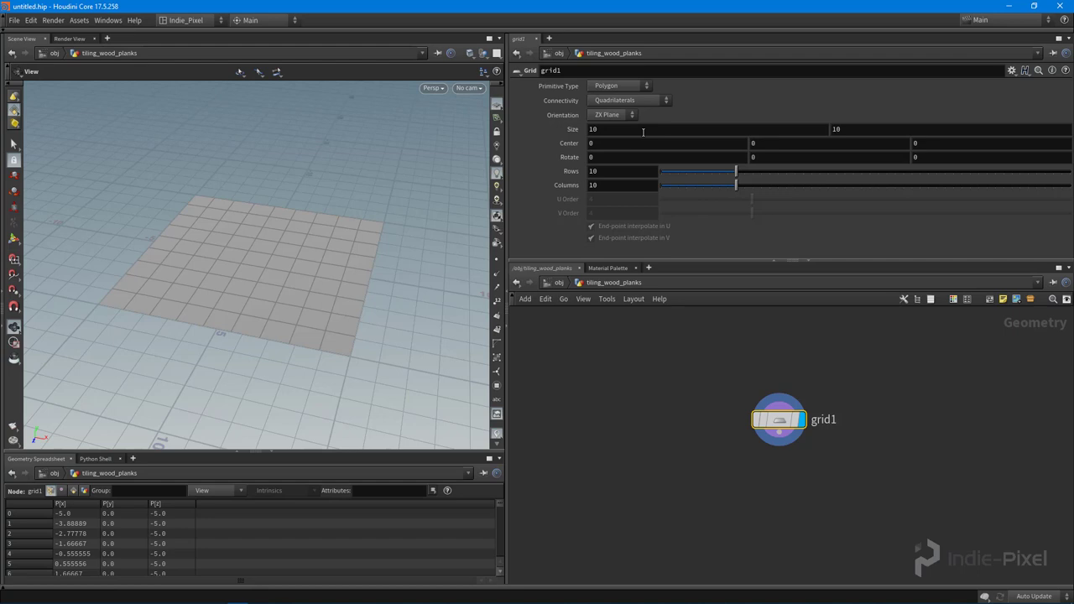
{"action": "left_click", "coordinate": [643, 131]}
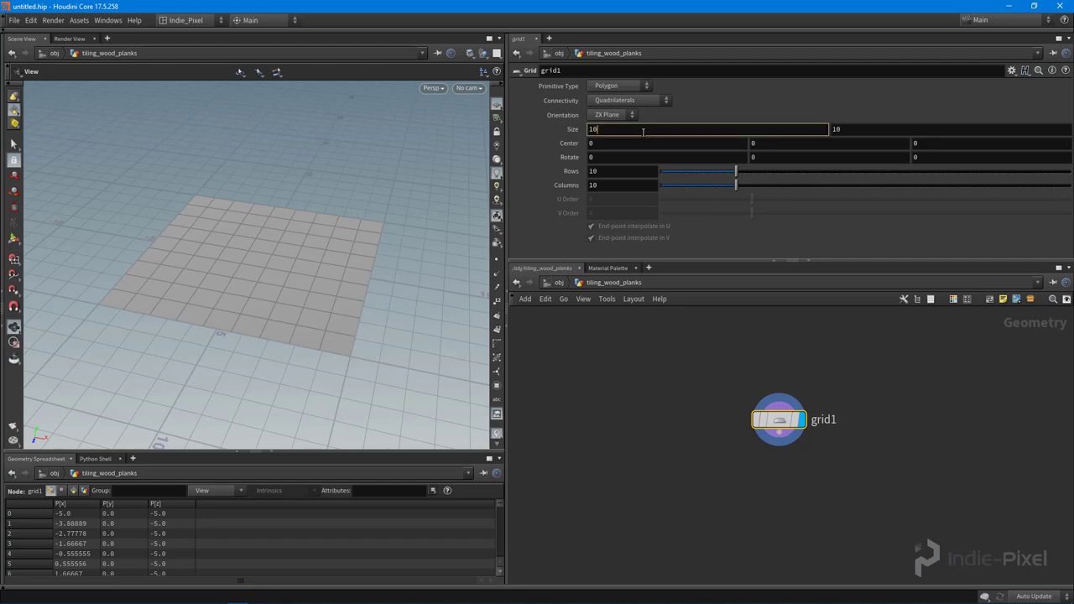
{"action": "left_click", "coordinate": [892, 131]}
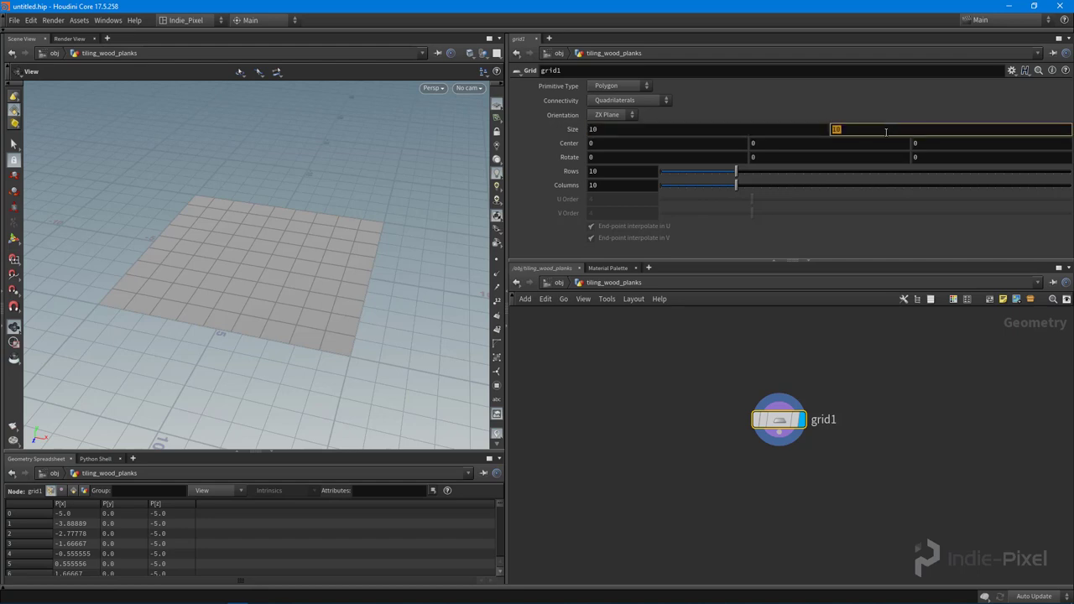
{"action": "left_click", "coordinate": [689, 134]}
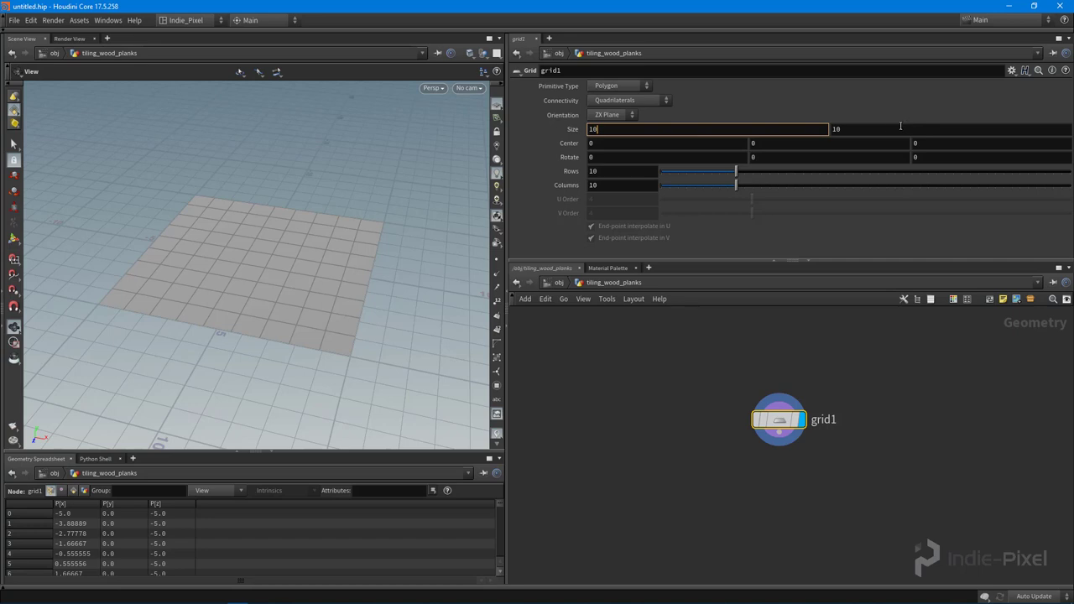
{"action": "left_click", "coordinate": [630, 172]}
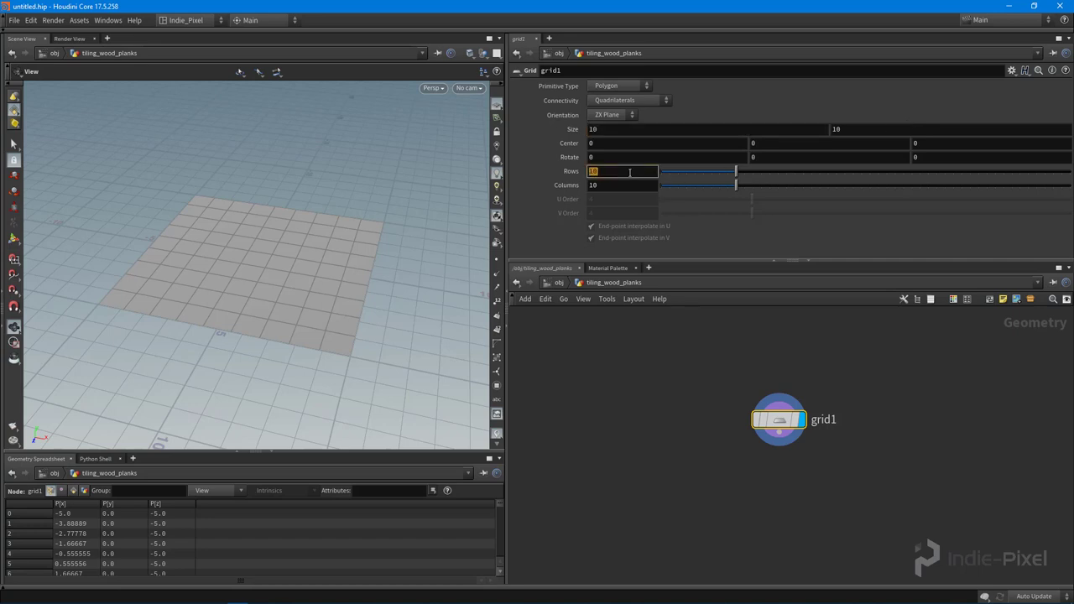
{"action": "type", "text": "2"}
{"action": "key", "text": "Tab"}
{"action": "type", "text": "2"}
{"action": "key", "text": "Tab"}
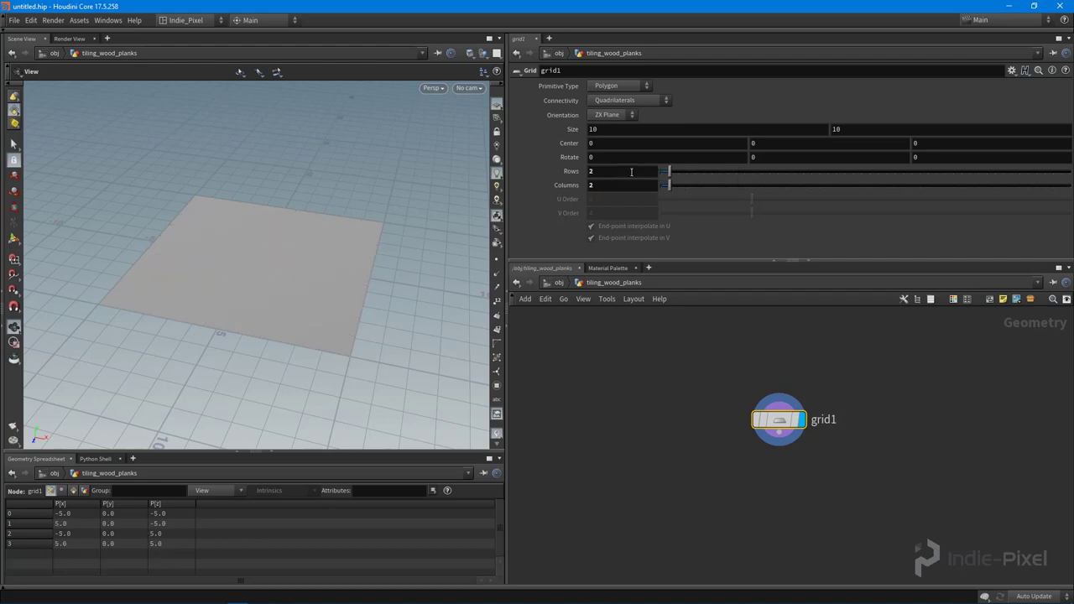
{"action": "mouse_move", "coordinate": [324, 277]}
{"action": "left_mouse_down"}
{"action": "mouse_move", "coordinate": [333, 334]}
{"action": "mouse_move", "coordinate": [268, 277]}
{"action": "mouse_move", "coordinate": [316, 289]}
{"action": "mouse_move", "coordinate": [305, 324]}
{"action": "mouse_move", "coordinate": [348, 312]}
{"action": "mouse_move", "coordinate": [281, 288]}
{"action": "mouse_move", "coordinate": [340, 263]}
{"action": "mouse_move", "coordinate": [314, 285]}
{"action": "left_mouse_up"}
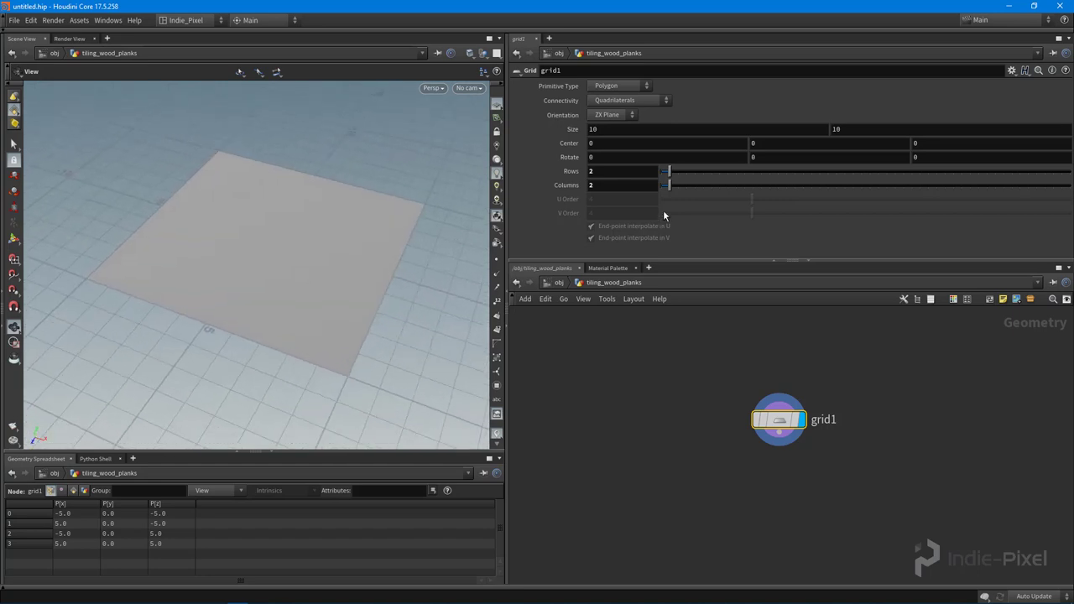
Step: Set the grid's rows to 13 to split it into lengthwise plank strips, and shrink the parameter area again
{"action": "left_click_drag", "start_coordinate": [672, 185], "coordinate": [737, 174]}
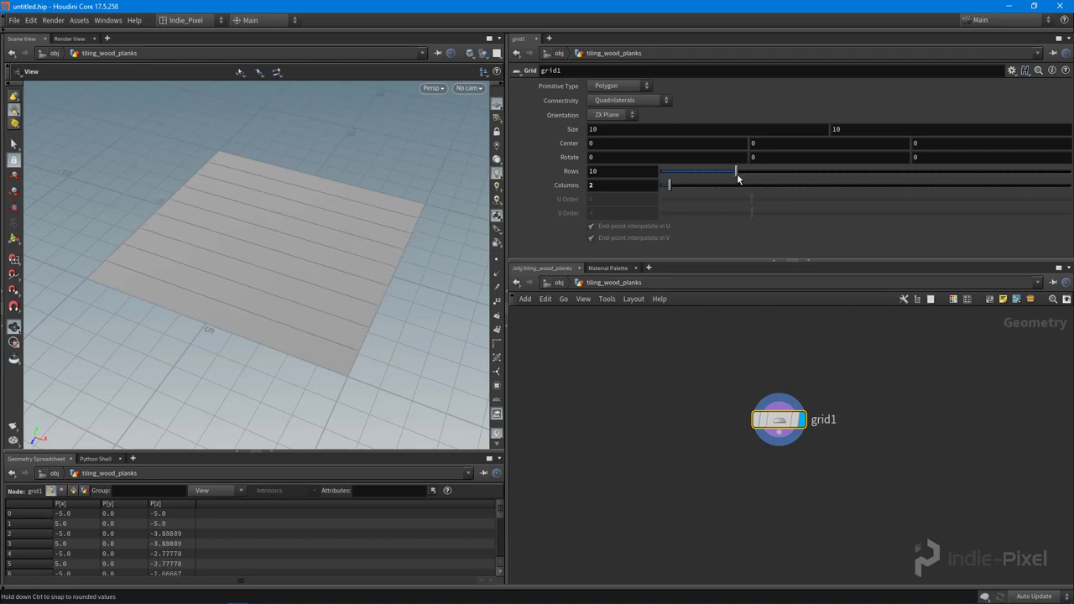
{"action": "scroll", "coordinate": [272, 255], "scroll_direction": "down", "scroll_amount": 1}
{"action": "left_click_drag", "start_coordinate": [272, 255], "coordinate": [336, 272]}
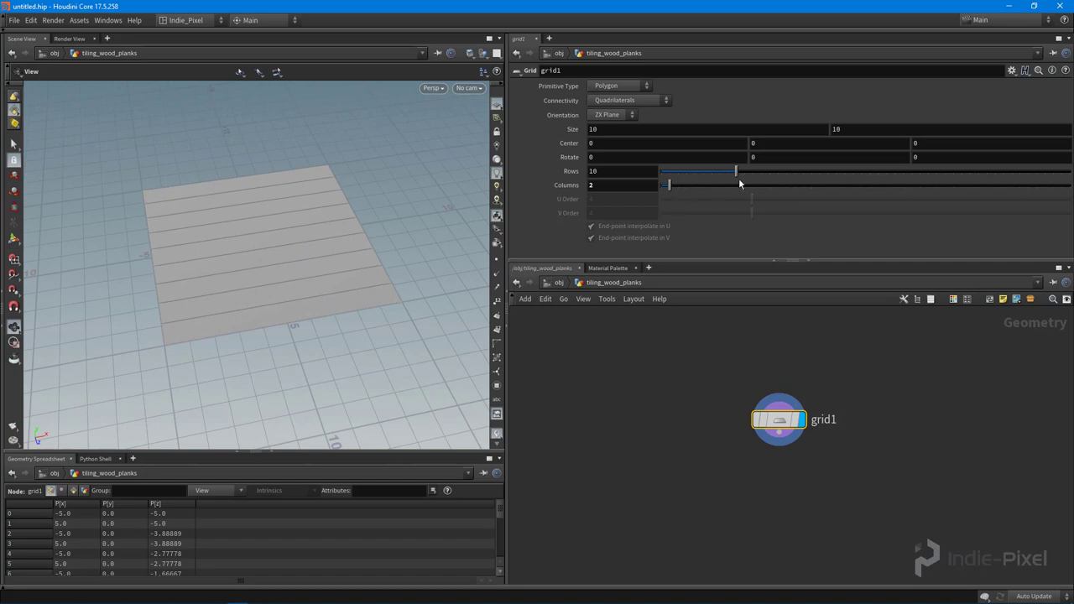
{"action": "left_click_drag", "start_coordinate": [739, 170], "coordinate": [761, 171]}
{"action": "left_click_drag", "start_coordinate": [370, 255], "coordinate": [239, 267]}
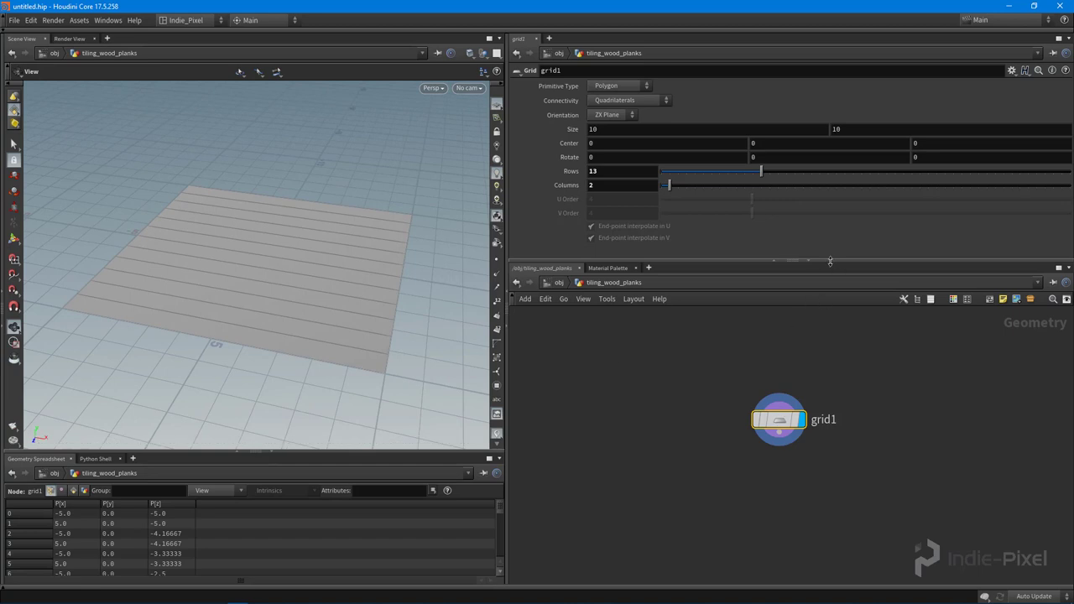
{"action": "left_click_drag", "start_coordinate": [829, 255], "coordinate": [829, 202]}
{"action": "left_click_drag", "start_coordinate": [334, 271], "coordinate": [249, 355]}
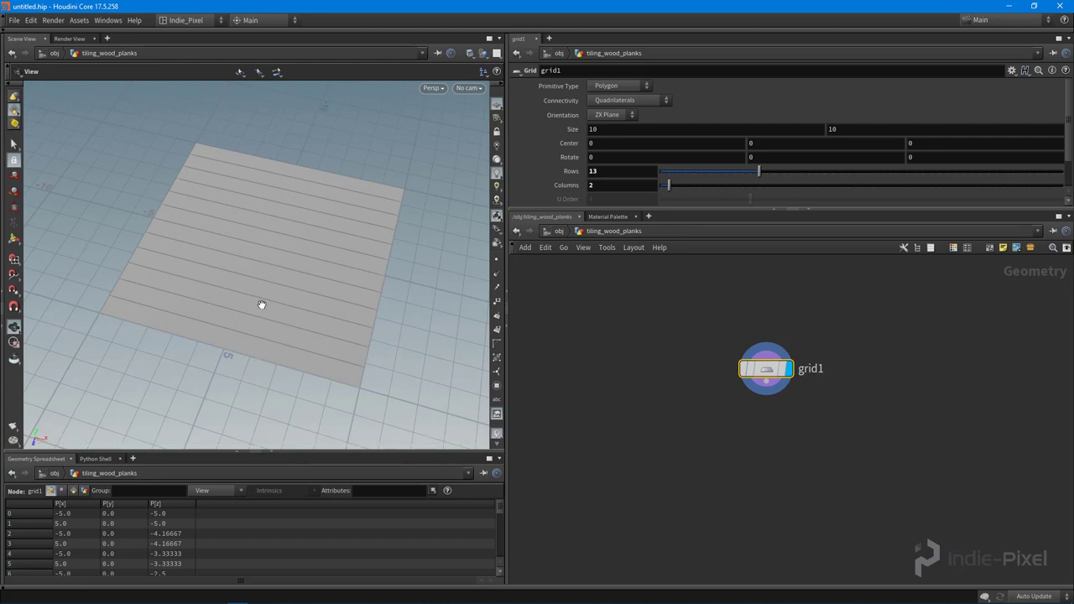
{"action": "mouse_move", "coordinate": [292, 290]}
{"action": "left_mouse_down"}
{"action": "mouse_move", "coordinate": [302, 282]}
{"action": "mouse_move", "coordinate": [309, 293]}
{"action": "left_mouse_up"}
Step: Add a For-Each Primitive loop block below the grid node
{"action": "middle_click_drag", "start_coordinate": [728, 469], "coordinate": [712, 425]}
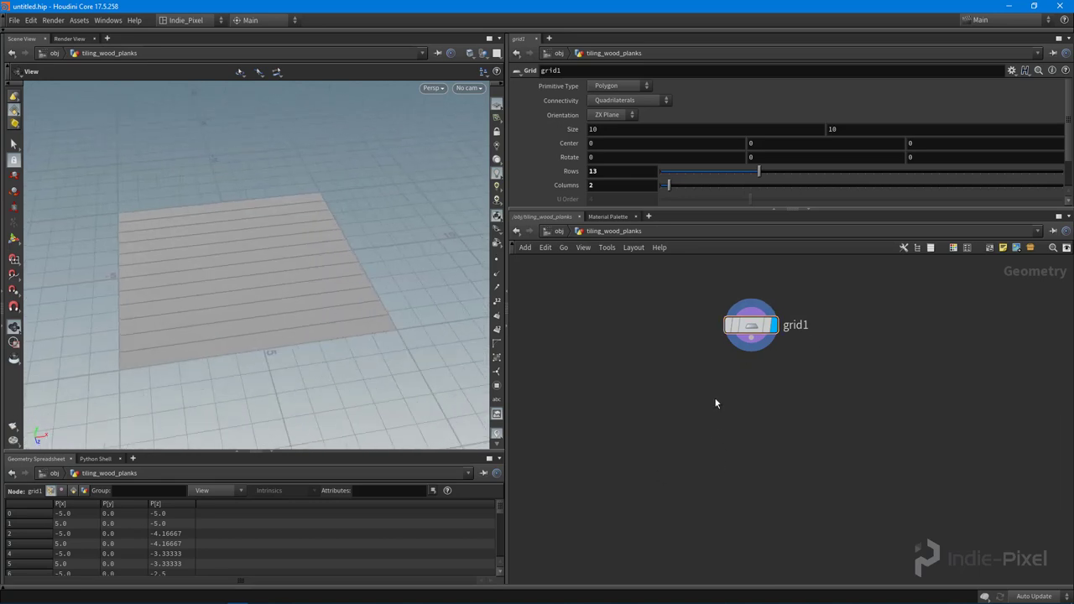
{"action": "key", "text": "Tab"}
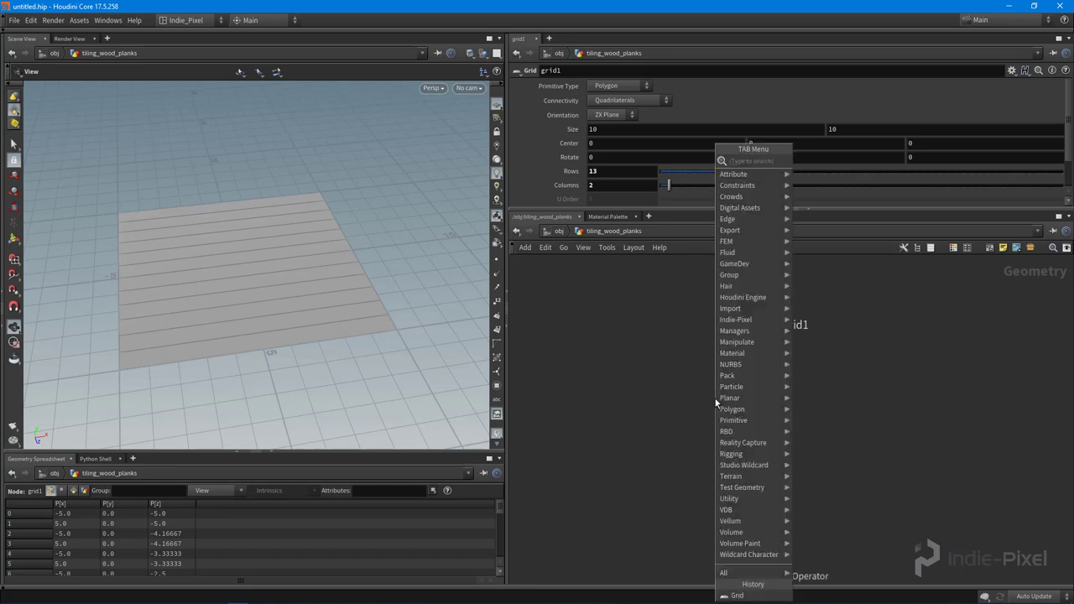
{"action": "type", "text": "for"}
{"action": "key", "text": "Down"}
{"action": "key", "text": "Down"}
{"action": "key", "text": "Down"}
{"action": "key", "text": "Down"}
{"action": "key", "text": "Down"}
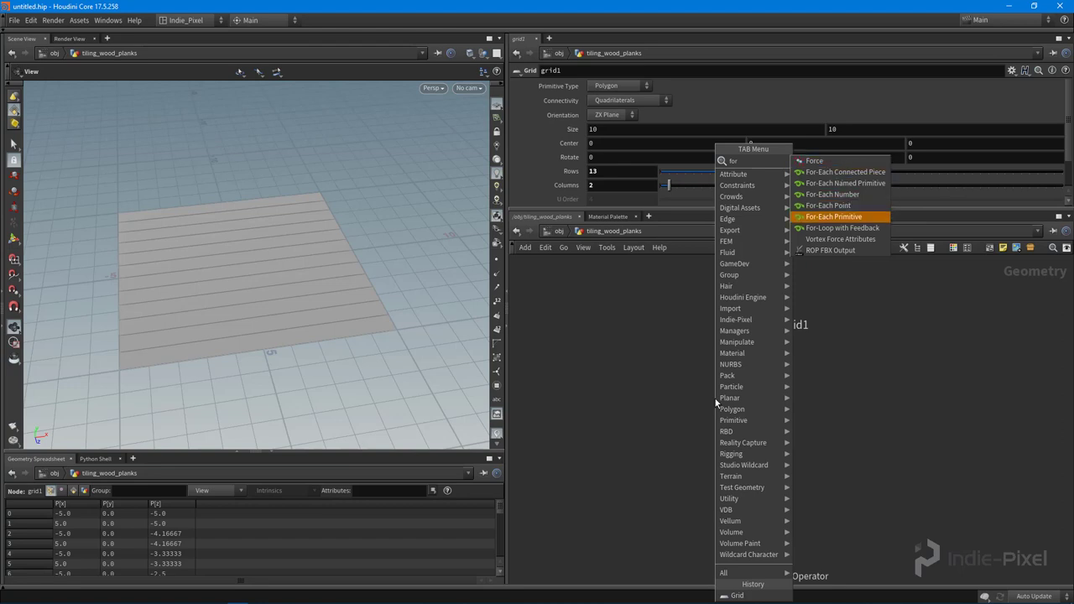
{"action": "key", "text": "Return"}
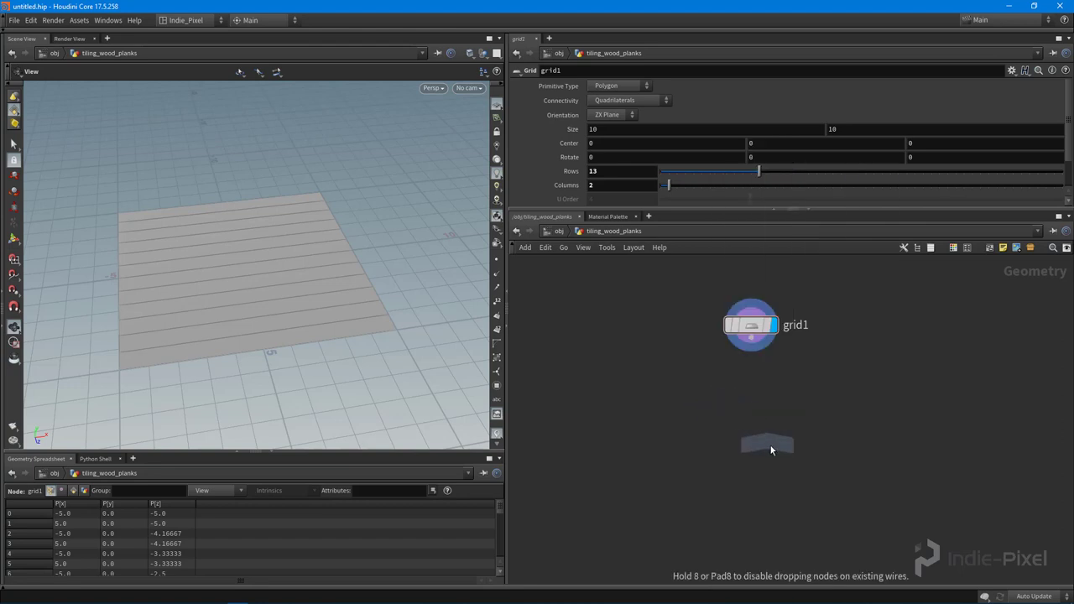
{"action": "left_click", "coordinate": [750, 403]}
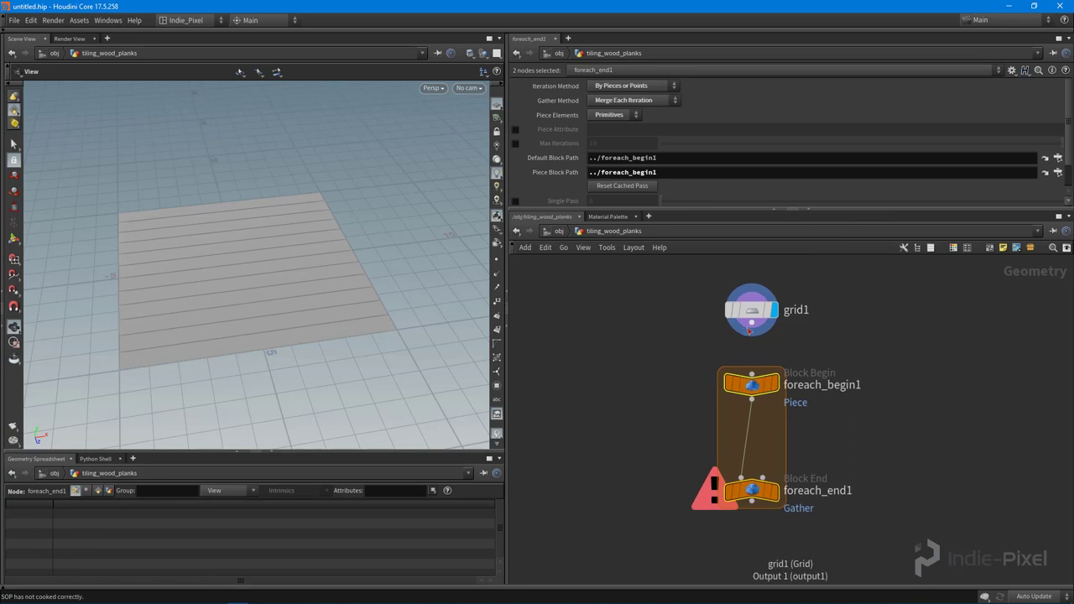
Step: Connect grid1 to foreach_begin1 and turn on the display of foreach_end1
{"action": "middle_click_drag", "start_coordinate": [918, 447], "coordinate": [920, 394]}
{"action": "left_click", "coordinate": [893, 434]}
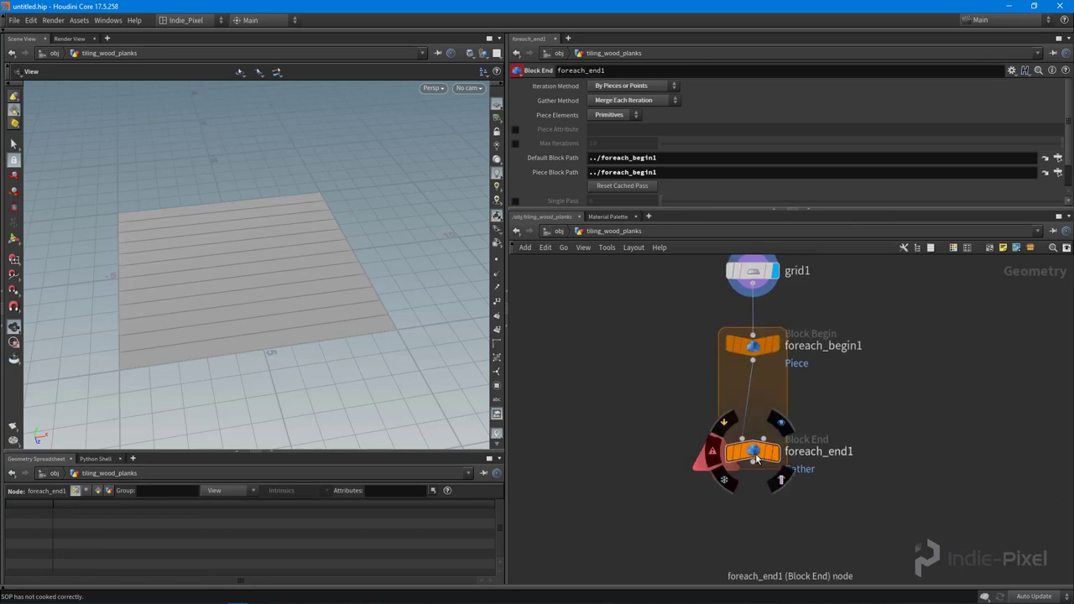
{"action": "left_click", "coordinate": [774, 453]}
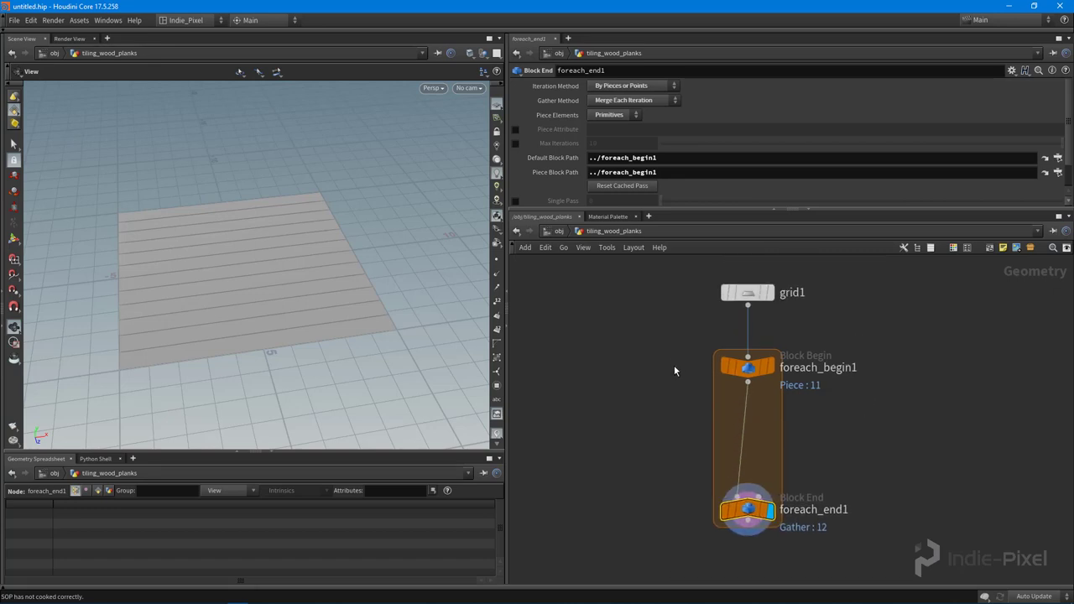
{"action": "left_click_drag", "start_coordinate": [307, 294], "coordinate": [264, 297]}
{"action": "middle_click_drag", "start_coordinate": [813, 408], "coordinate": [811, 378]}
{"action": "scroll", "coordinate": [810, 378], "scroll_direction": "down", "scroll_amount": 1}
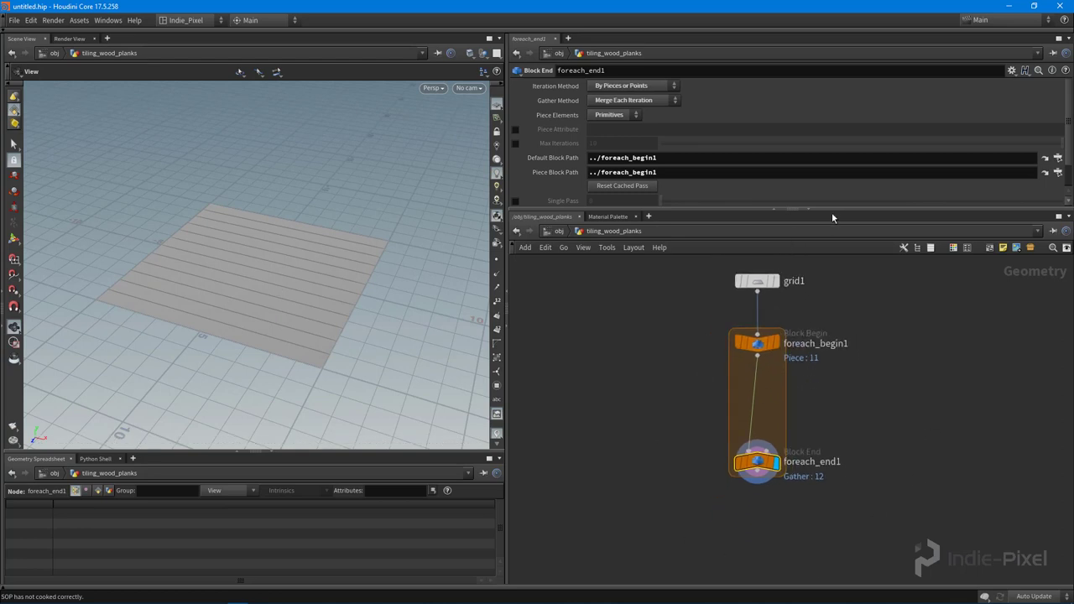
Step: Turn on primitive numbers in the viewport and examine how the plank strips are ordered
{"action": "left_click_drag", "start_coordinate": [832, 209], "coordinate": [839, 236]}
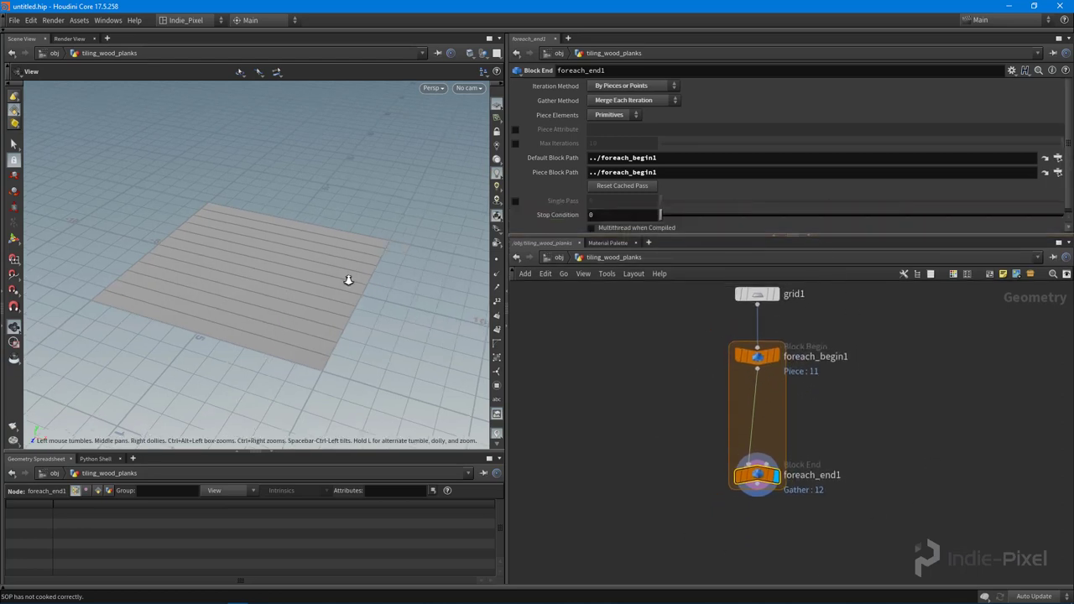
{"action": "left_click_drag", "start_coordinate": [348, 280], "coordinate": [314, 304]}
{"action": "right_click_drag", "start_coordinate": [252, 338], "coordinate": [301, 335]}
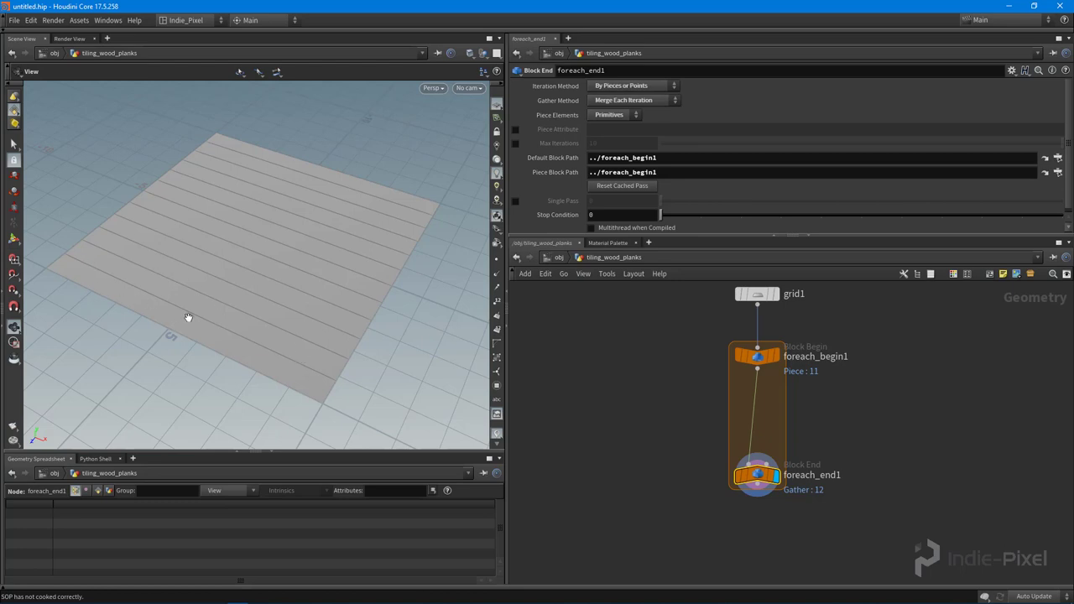
{"action": "left_click_drag", "start_coordinate": [246, 300], "coordinate": [274, 275]}
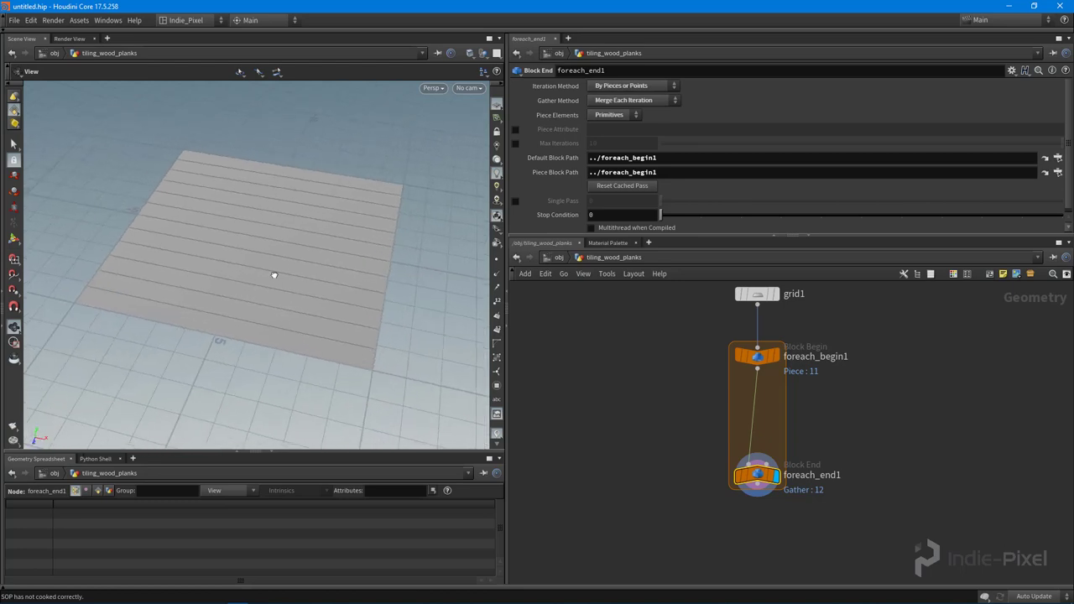
{"action": "left_click", "coordinate": [497, 329]}
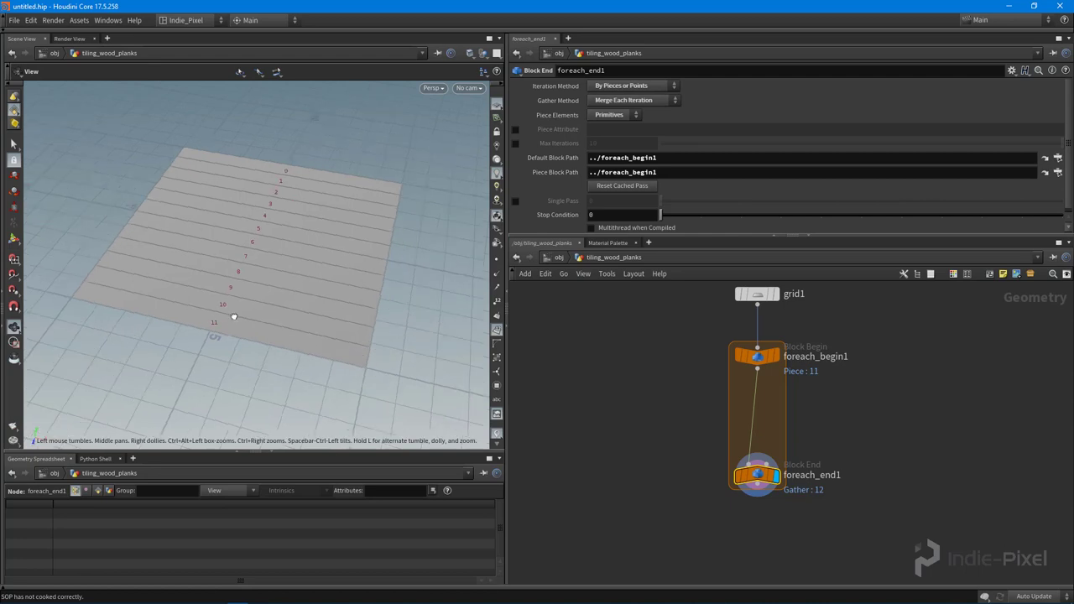
{"action": "left_click_drag", "start_coordinate": [234, 316], "coordinate": [338, 326]}
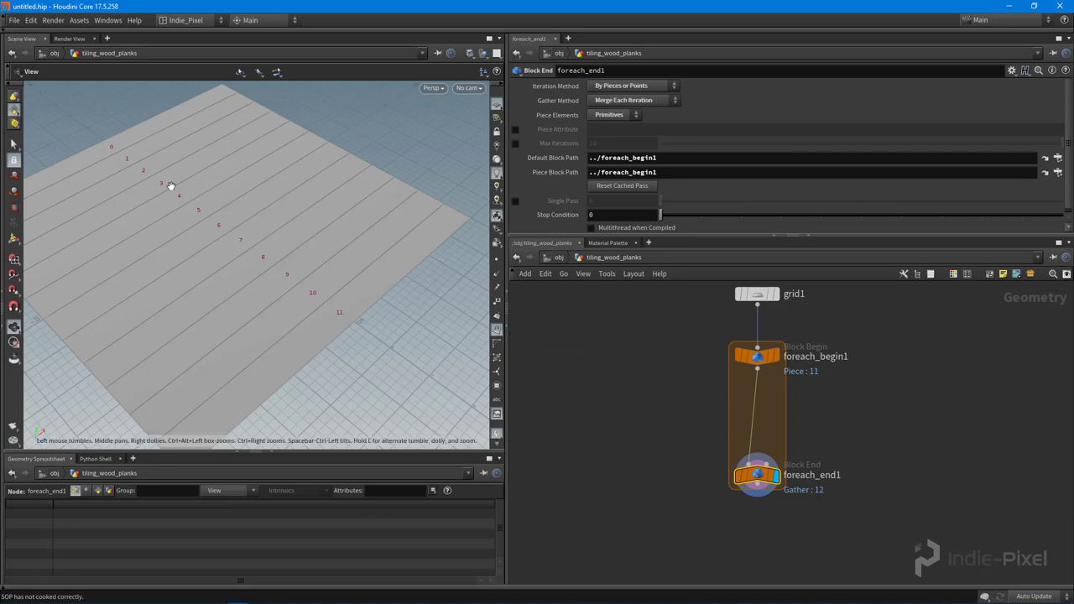
{"action": "left_click_drag", "start_coordinate": [106, 144], "coordinate": [86, 266]}
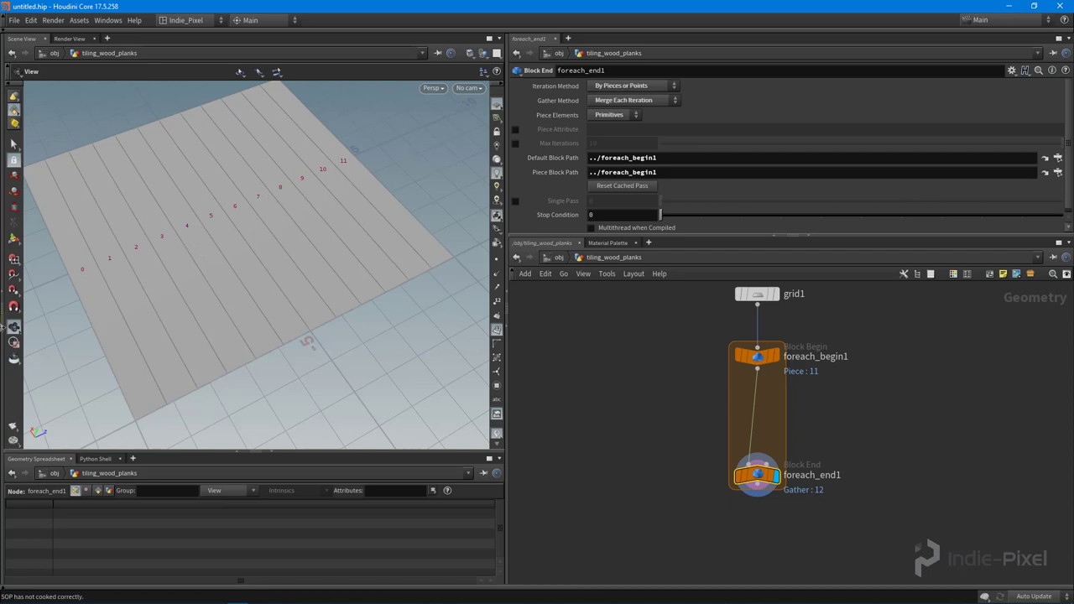
{"action": "right_click_drag", "start_coordinate": [341, 230], "coordinate": [125, 261]}
{"action": "left_click_drag", "start_coordinate": [125, 262], "coordinate": [251, 240]}
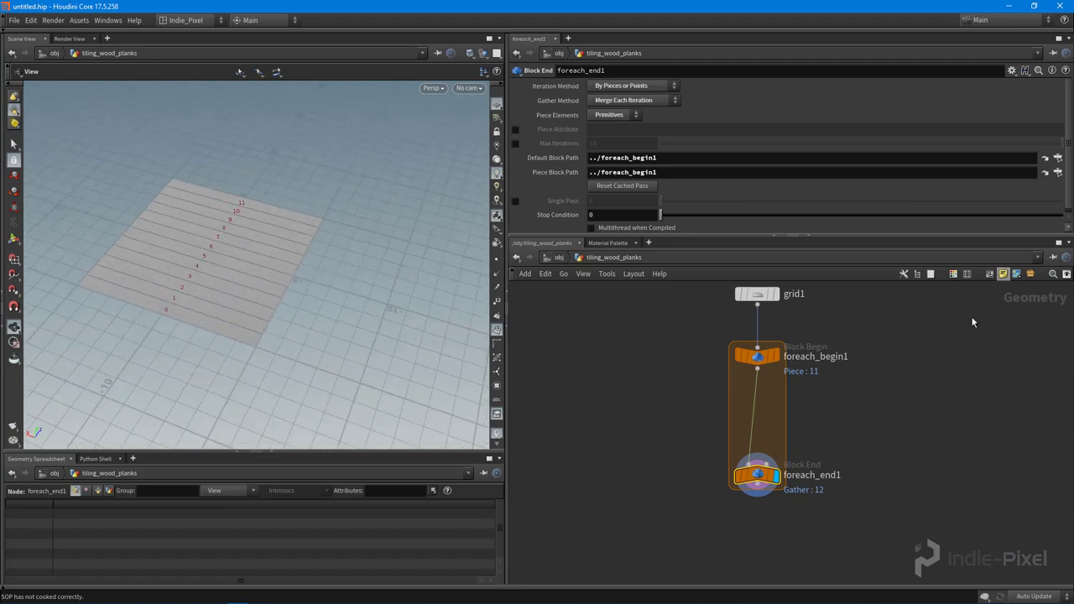
Step: Enable Single Pass on foreach_end1 with pass 0 to isolate one plank strip
{"action": "mouse_move", "coordinate": [737, 403]}
{"action": "scroll", "coordinate": [746, 407], "scroll_direction": "up", "scroll_amount": 3}
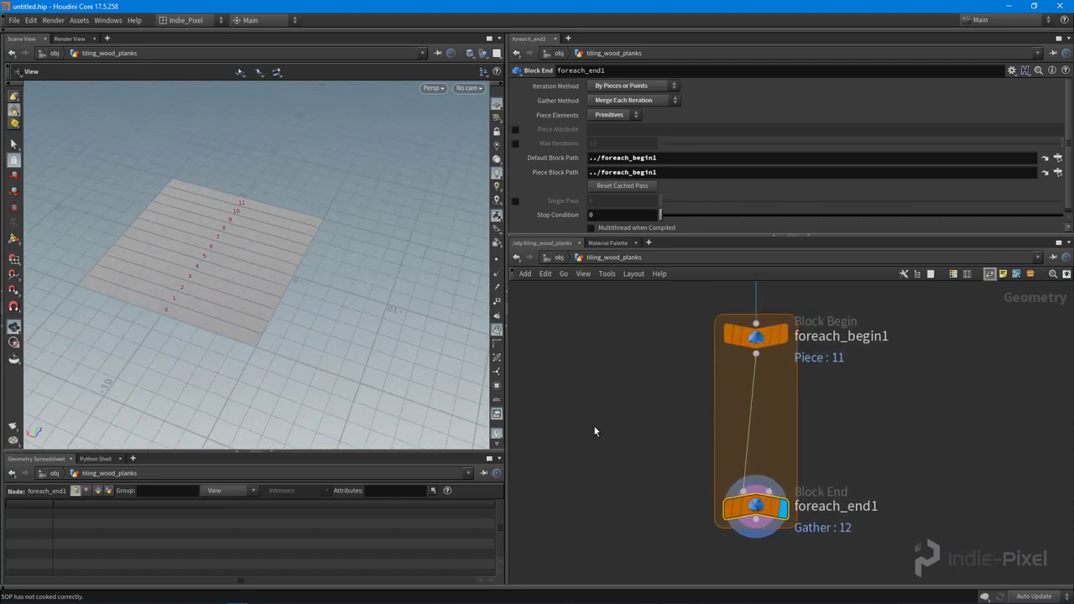
{"action": "scroll", "coordinate": [183, 311], "scroll_direction": "up", "scroll_amount": 4}
{"action": "left_click_drag", "start_coordinate": [313, 289], "coordinate": [344, 283]}
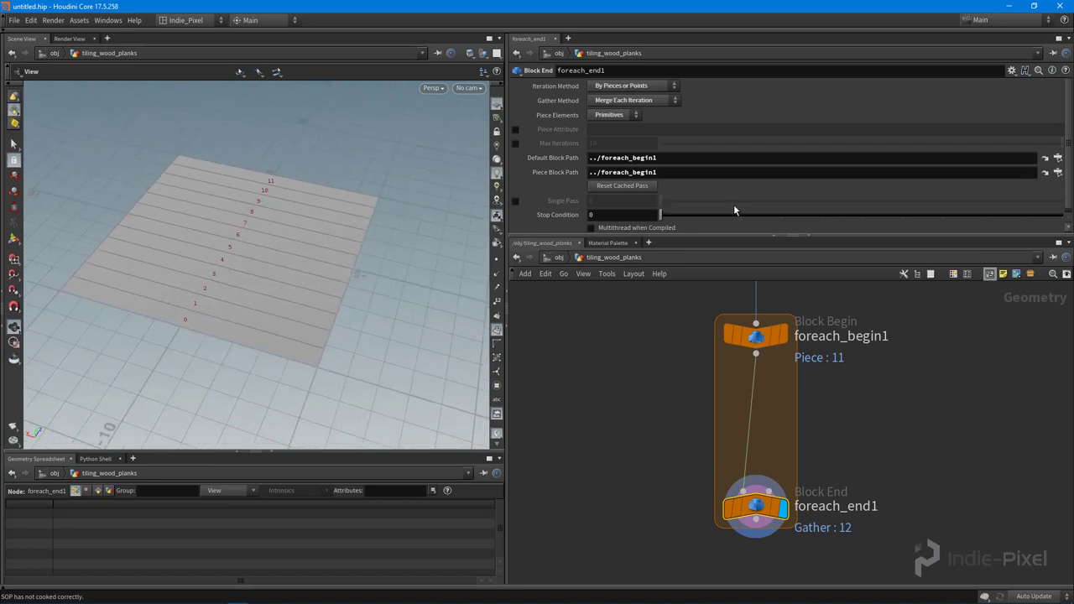
{"action": "scroll", "coordinate": [758, 198], "scroll_direction": "down", "scroll_amount": 1}
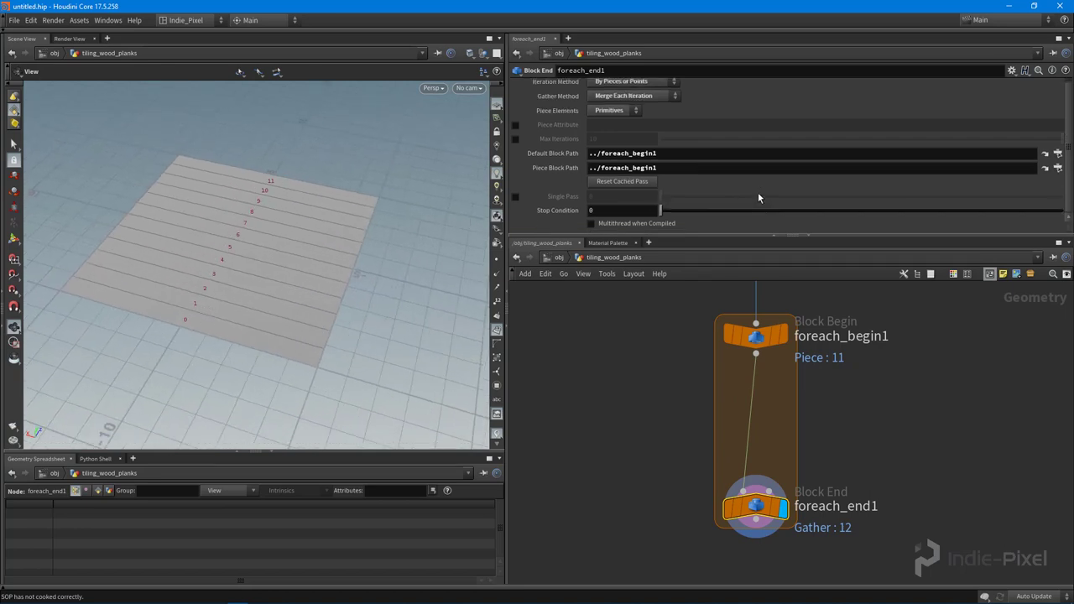
{"action": "left_click", "coordinate": [516, 196]}
{"action": "left_click_drag", "start_coordinate": [209, 318], "coordinate": [218, 287]}
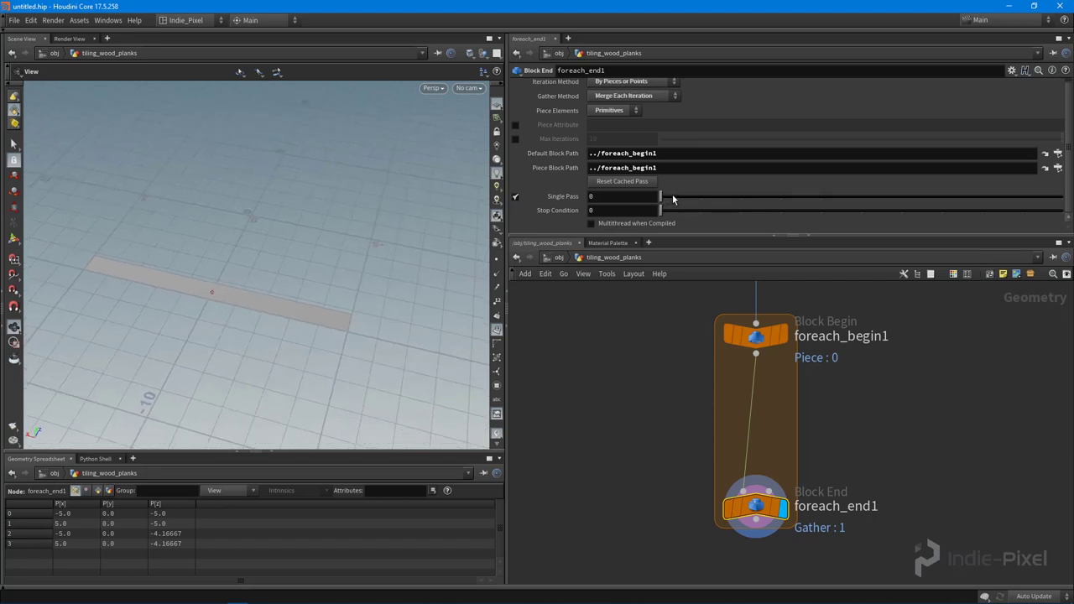
{"action": "left_click_drag", "start_coordinate": [672, 198], "coordinate": [661, 216]}
Step: Move foreach_end1 farther below foreach_begin1 to make room for nodes inside the loop
{"action": "middle_click_drag", "start_coordinate": [862, 391], "coordinate": [836, 312]}
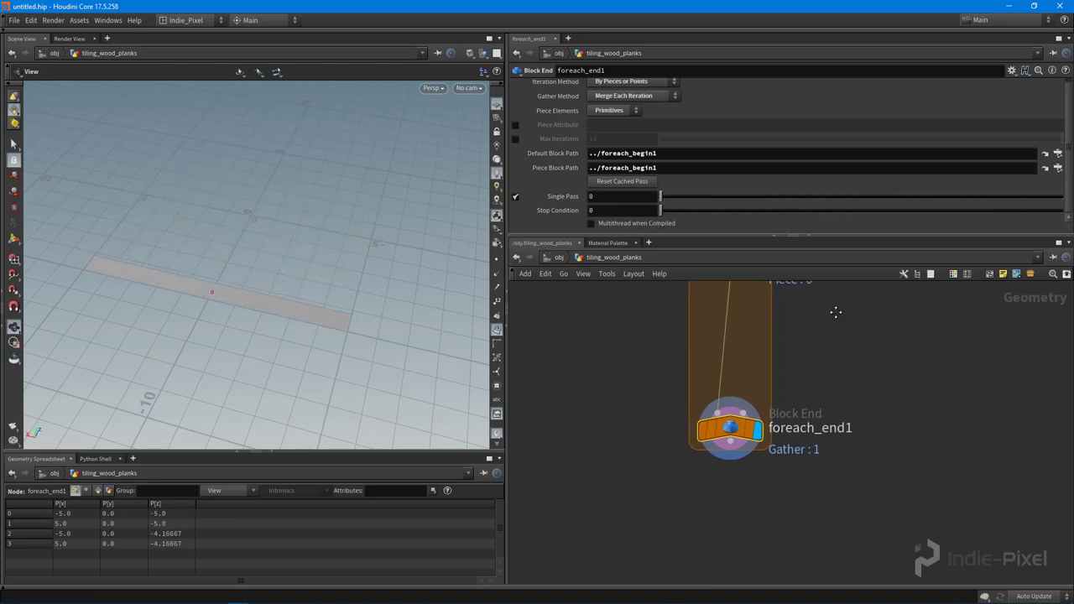
{"action": "left_click_drag", "start_coordinate": [736, 428], "coordinate": [738, 506]}
{"action": "scroll", "coordinate": [765, 446], "scroll_direction": "down", "scroll_amount": 2}
{"action": "middle_click_drag", "start_coordinate": [772, 405], "coordinate": [757, 457]}
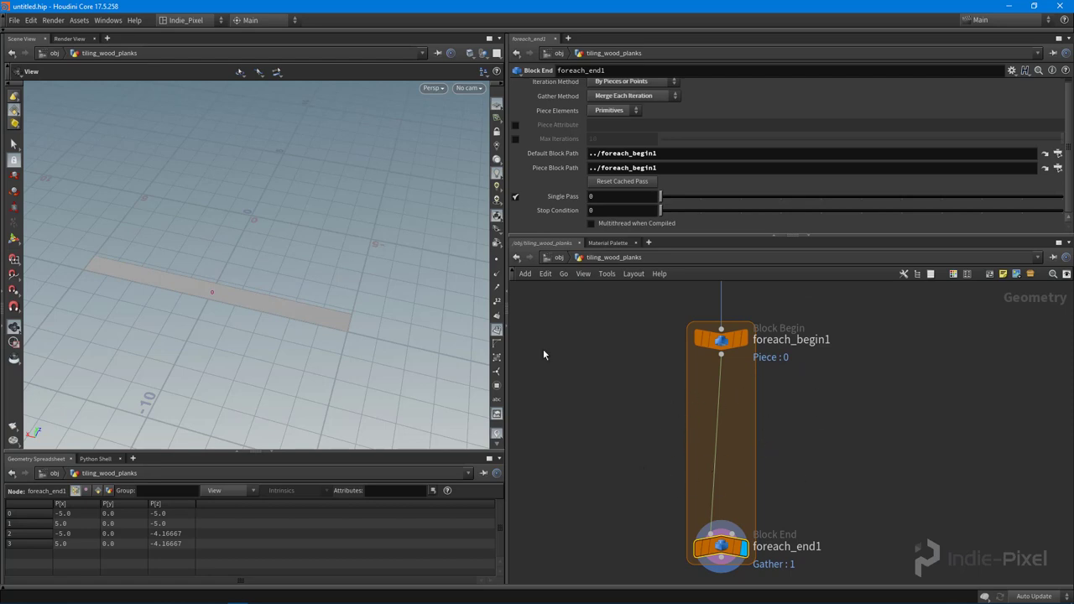
{"action": "scroll", "coordinate": [106, 316], "scroll_direction": "up", "scroll_amount": 3}
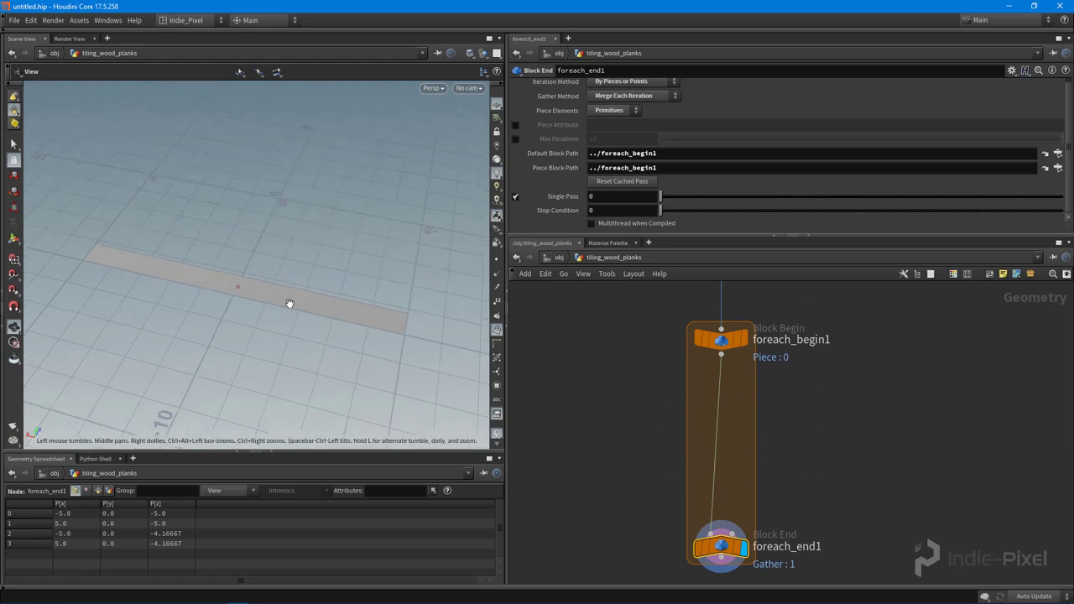
Step: Display grid1 to examine all its strips, and compare them with the single pass output of foreach_end1
{"action": "middle_click_drag", "start_coordinate": [836, 364], "coordinate": [833, 424]}
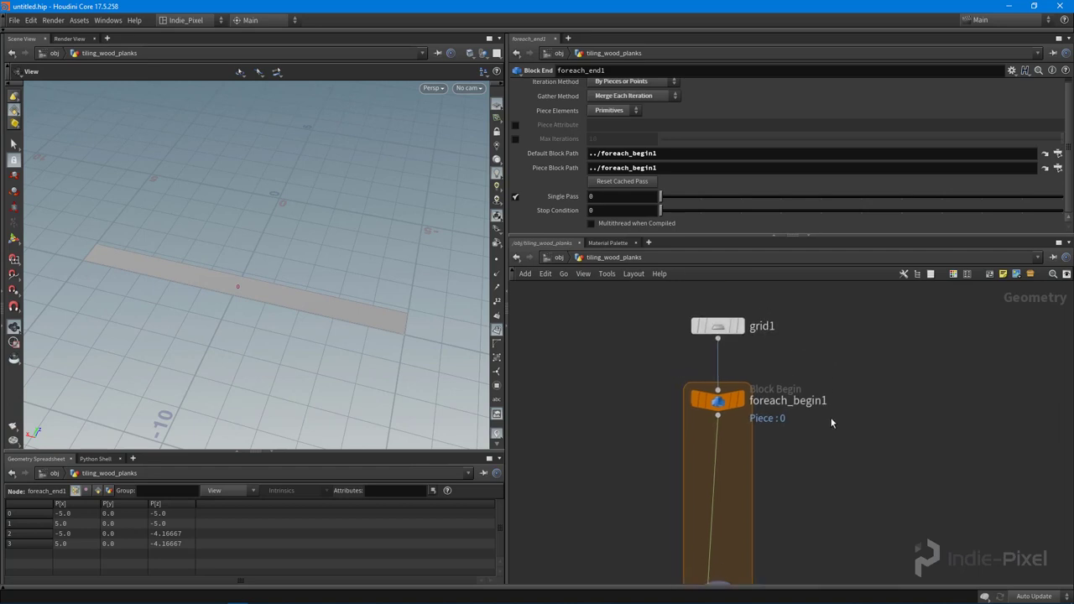
{"action": "left_click", "coordinate": [742, 328]}
{"action": "left_click_drag", "start_coordinate": [395, 252], "coordinate": [276, 201]}
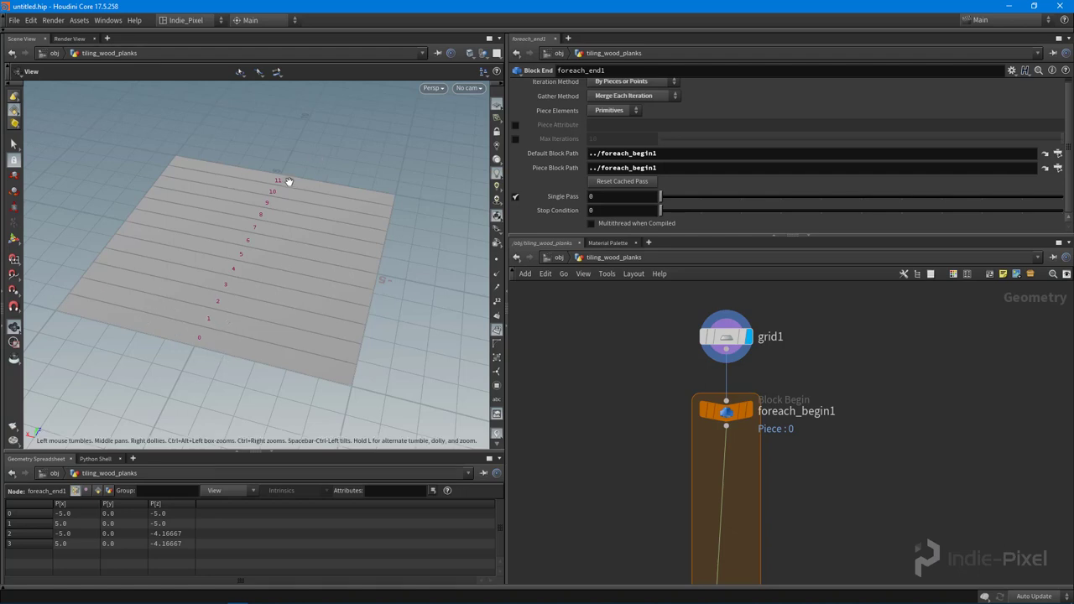
{"action": "middle_click_drag", "start_coordinate": [592, 362], "coordinate": [576, 201]}
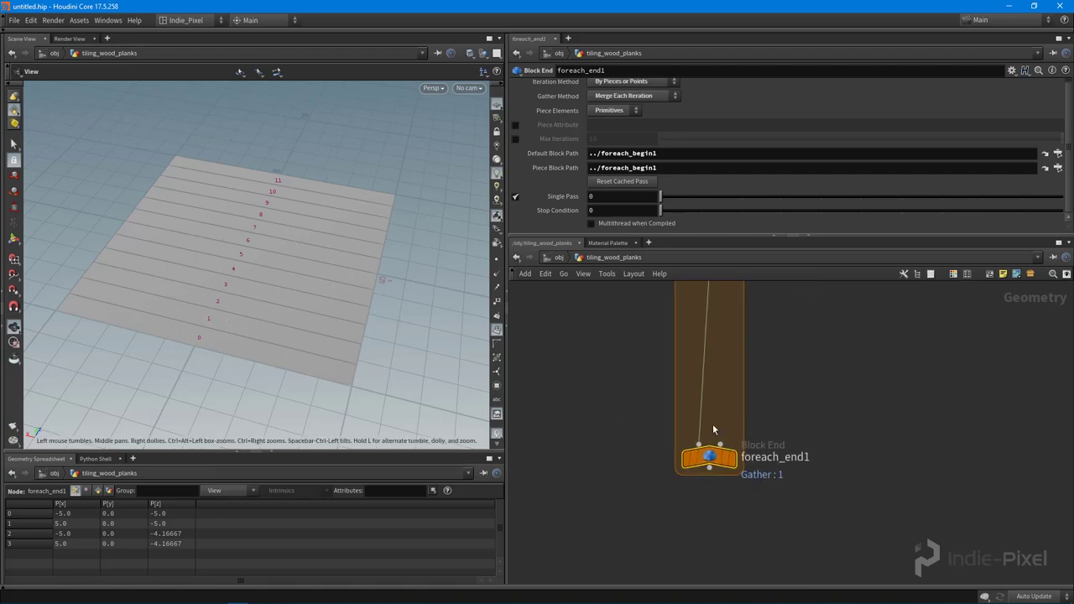
{"action": "left_click", "coordinate": [733, 463]}
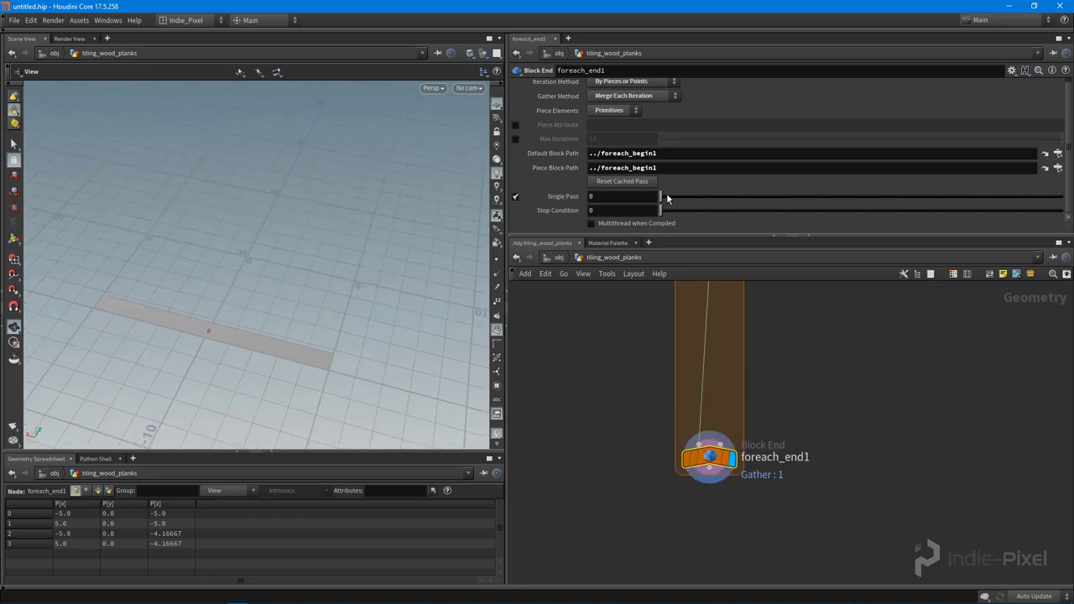
{"action": "mouse_move", "coordinate": [664, 196]}
{"action": "left_mouse_down"}
{"action": "mouse_move", "coordinate": [690, 204]}
{"action": "mouse_move", "coordinate": [679, 199]}
{"action": "left_mouse_up"}
{"action": "left_click_drag", "start_coordinate": [240, 299], "coordinate": [304, 327]}
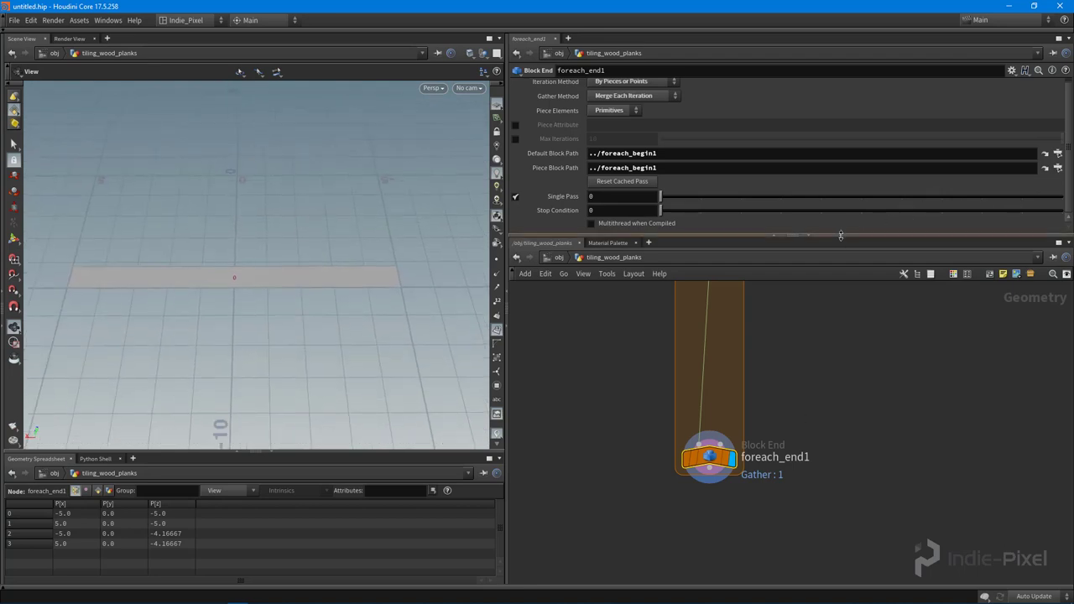
Step: Add a Group Create node inside the loop and connect foreach_begin1 to its first input
{"action": "left_click_drag", "start_coordinate": [841, 236], "coordinate": [841, 175]}
{"action": "middle_click_drag", "start_coordinate": [767, 336], "coordinate": [778, 384]}
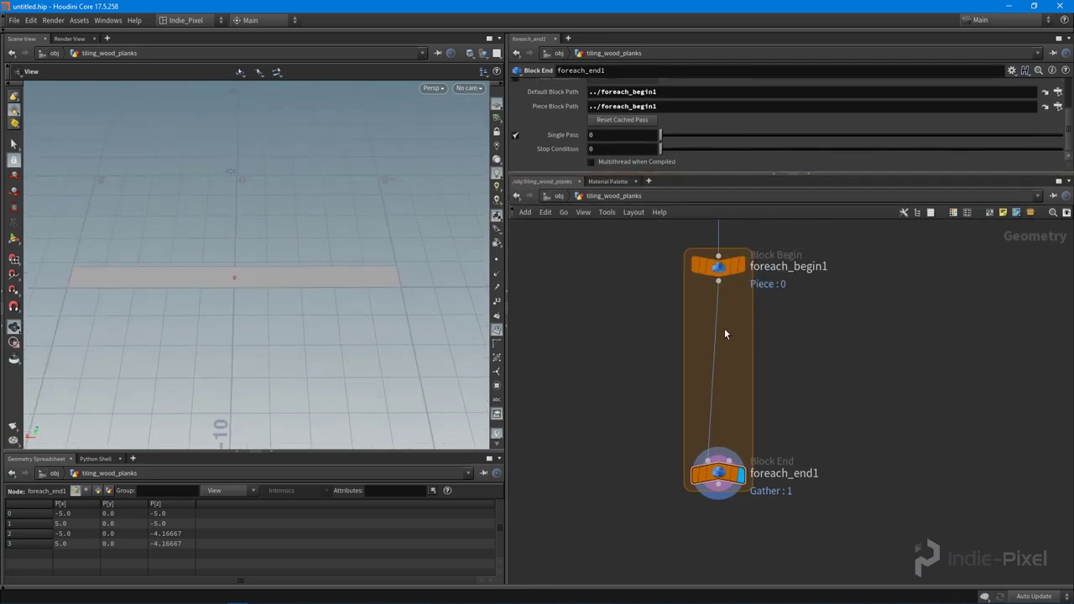
{"action": "key", "text": "Tab"}
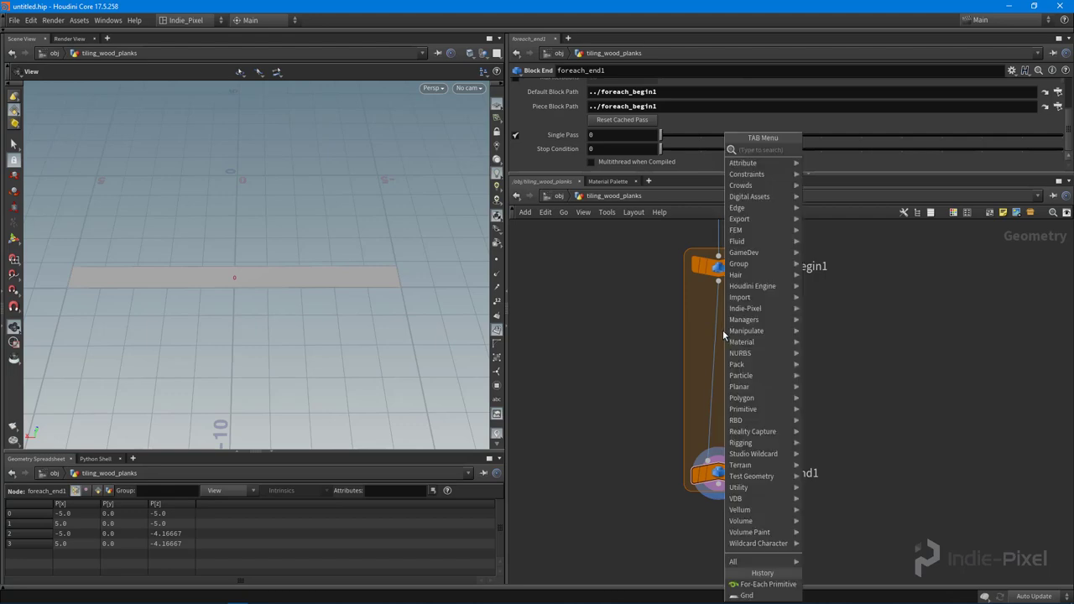
{"action": "key", "text": "Escape"}
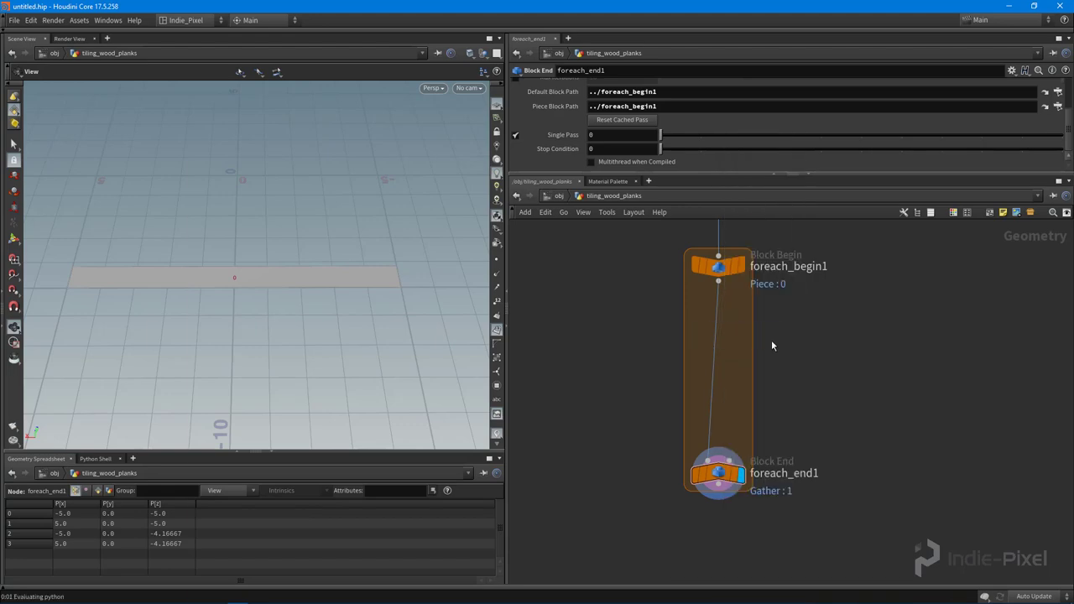
{"action": "left_click", "coordinate": [769, 340]}
{"action": "middle_click_drag", "start_coordinate": [794, 296], "coordinate": [782, 321]}
{"action": "scroll", "coordinate": [777, 320], "scroll_direction": "up", "scroll_amount": 2}
{"action": "left_click_drag", "start_coordinate": [679, 299], "coordinate": [721, 356]}
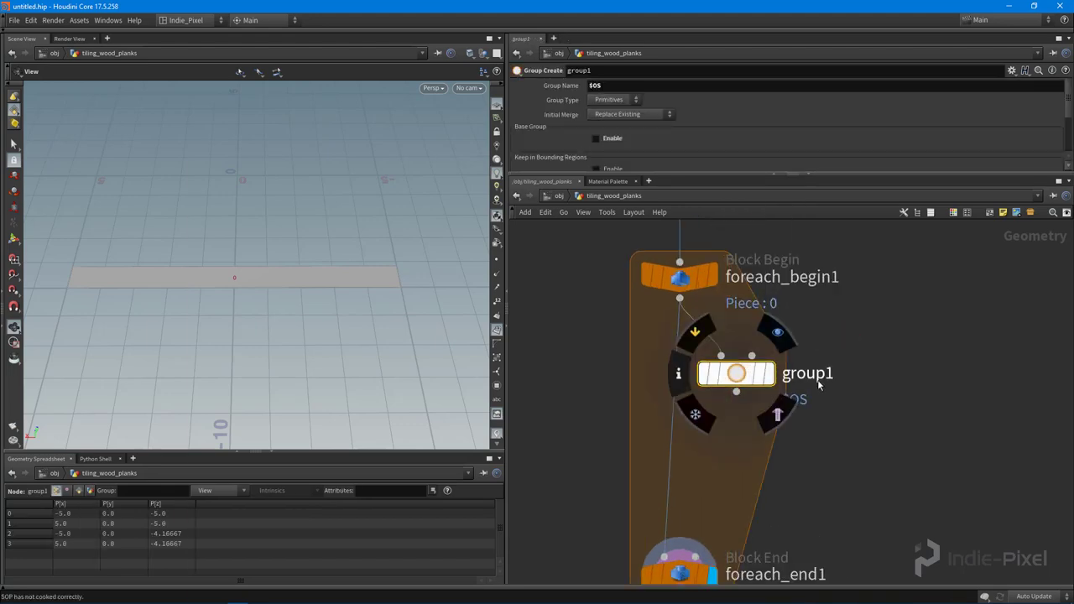
Step: Rename the Group Create node to borders and turn on its display
{"action": "double_click", "coordinate": [820, 380]}
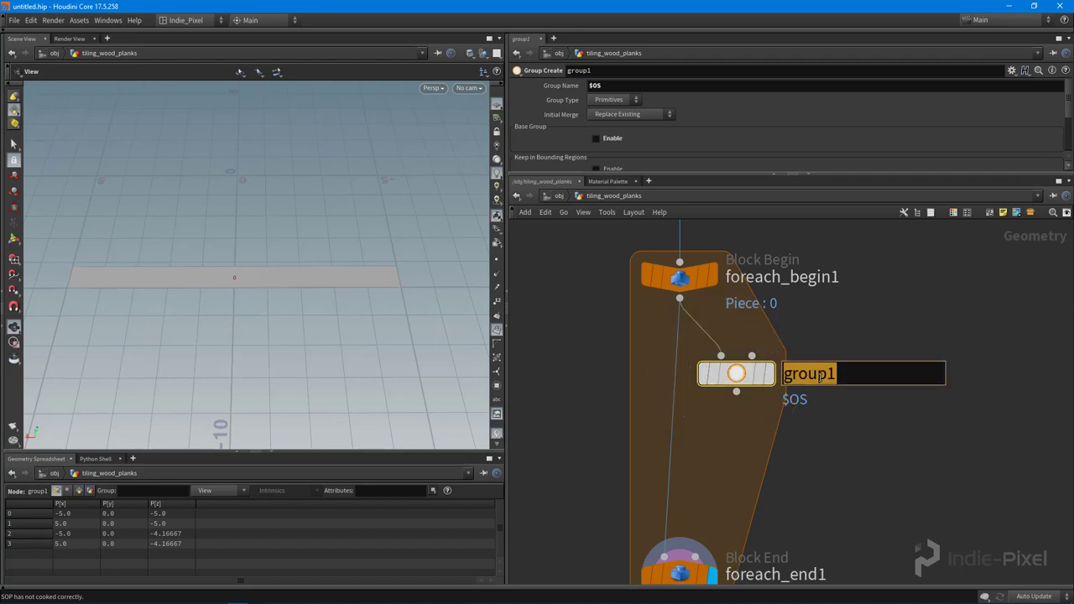
{"action": "type", "text": "borders"}
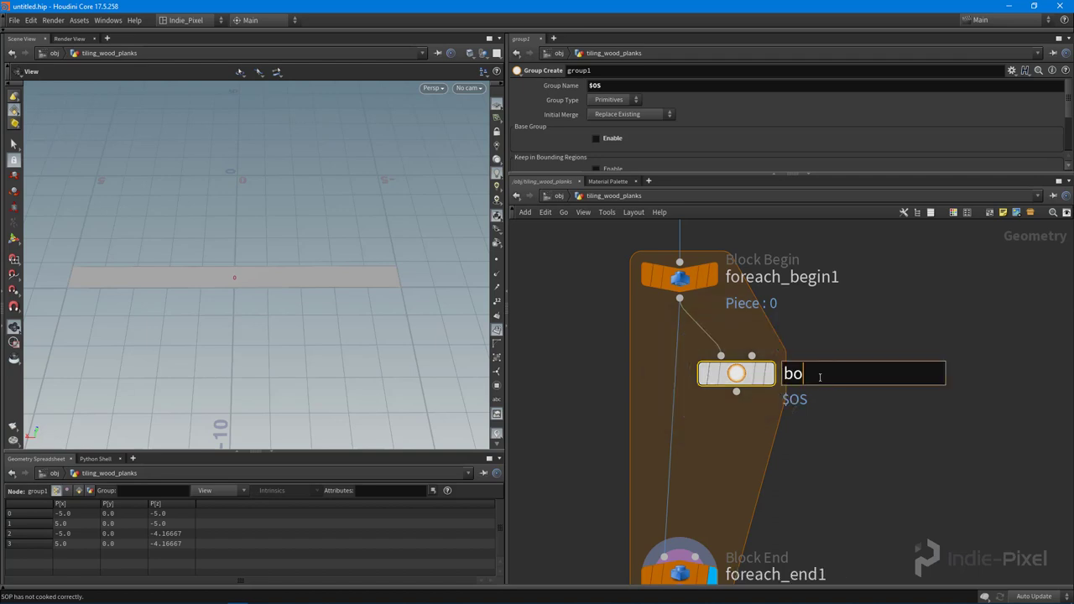
{"action": "key", "text": "Return"}
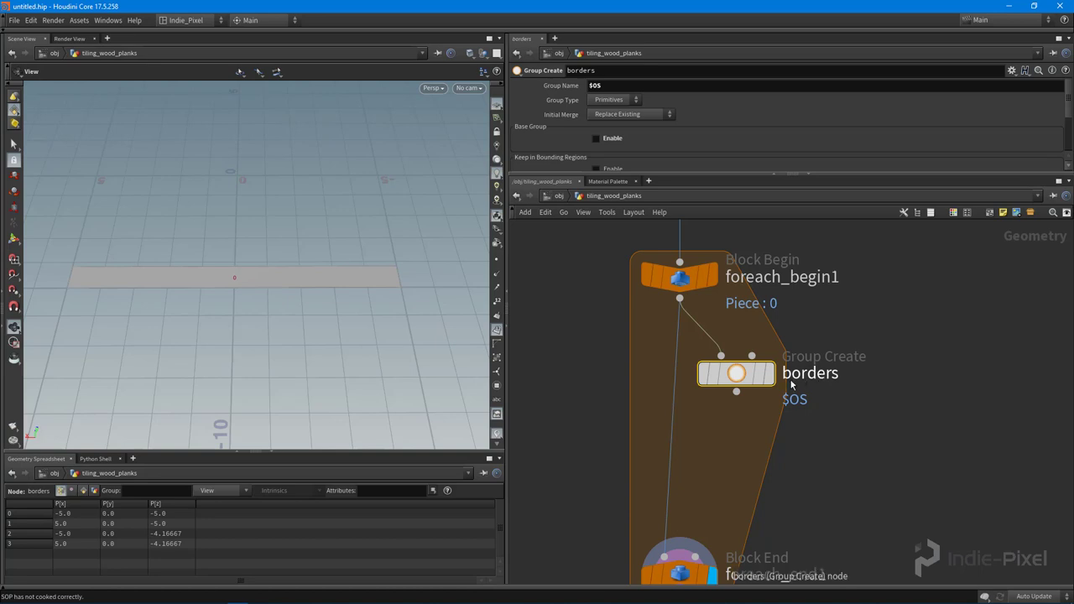
{"action": "mouse_move", "coordinate": [751, 374]}
{"action": "left_mouse_down"}
{"action": "mouse_move", "coordinate": [770, 376]}
{"action": "mouse_move", "coordinate": [761, 361]}
{"action": "left_mouse_up"}
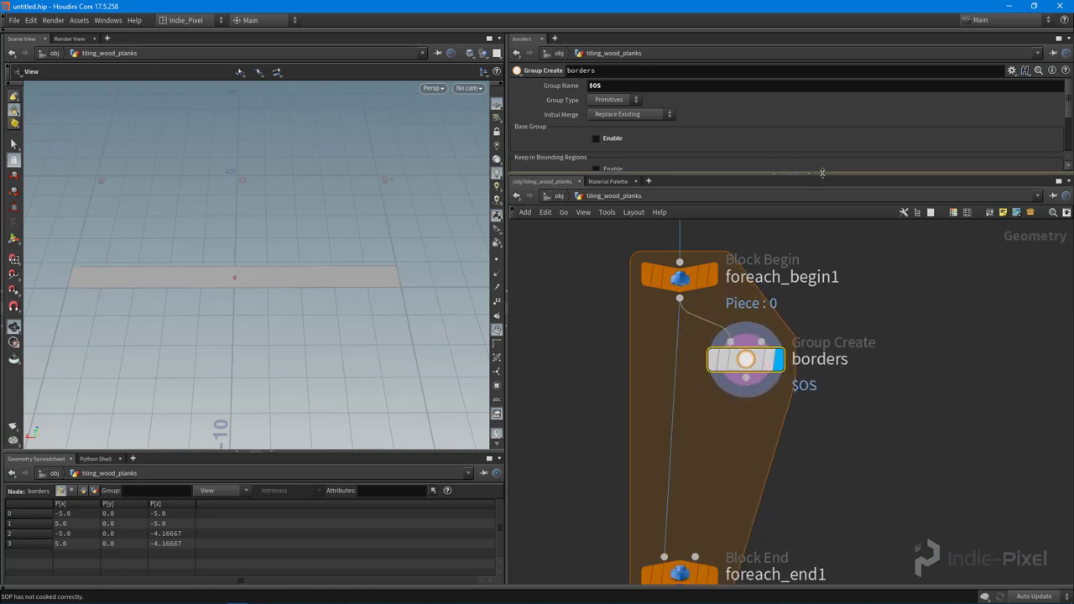
Step: Enlarge the parameter area and examine how the $OS group name relates to the borders node's name
{"action": "left_click_drag", "start_coordinate": [821, 174], "coordinate": [822, 241]}
{"action": "middle_click_drag", "start_coordinate": [887, 418], "coordinate": [874, 445]}
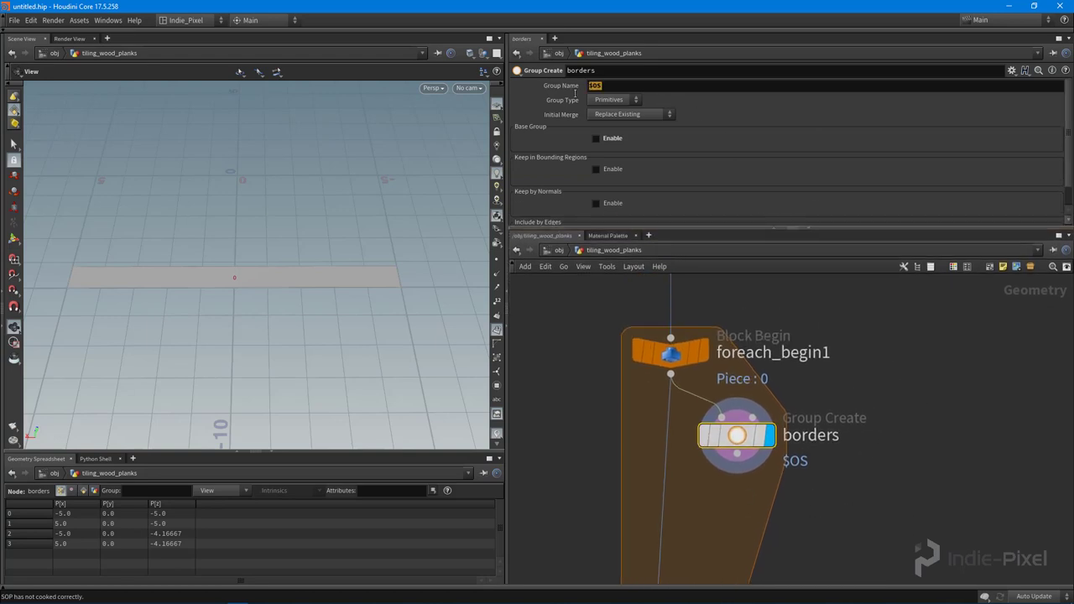
{"action": "left_click", "coordinate": [605, 85]}
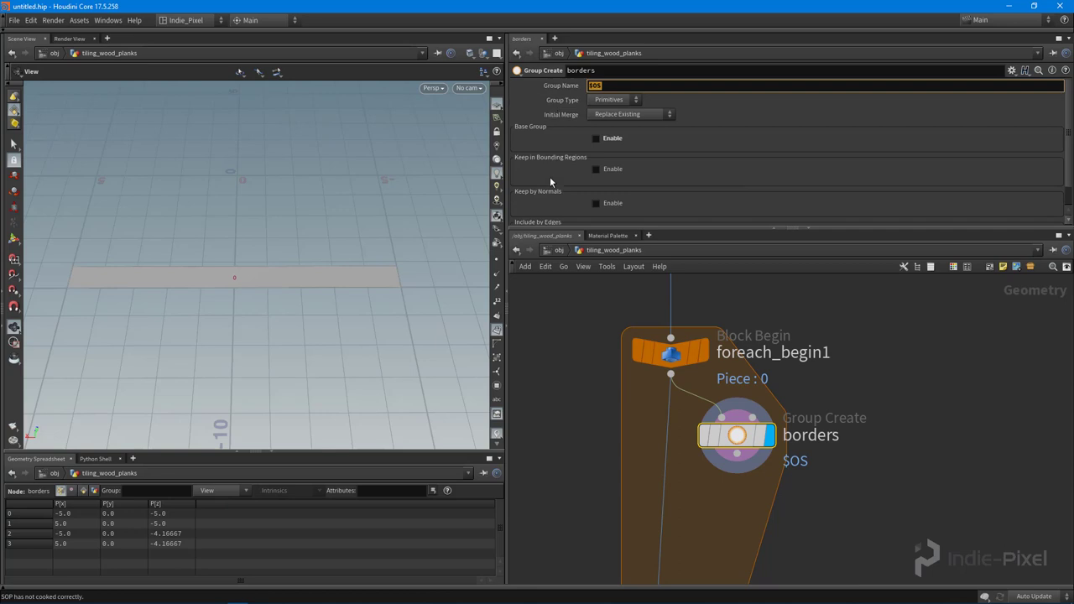
{"action": "type", "text": "eds"}
{"action": "left_click", "coordinate": [605, 87]}
{"action": "middle_click_drag", "start_coordinate": [816, 461], "coordinate": [804, 452]}
{"action": "double_click", "coordinate": [805, 431]}
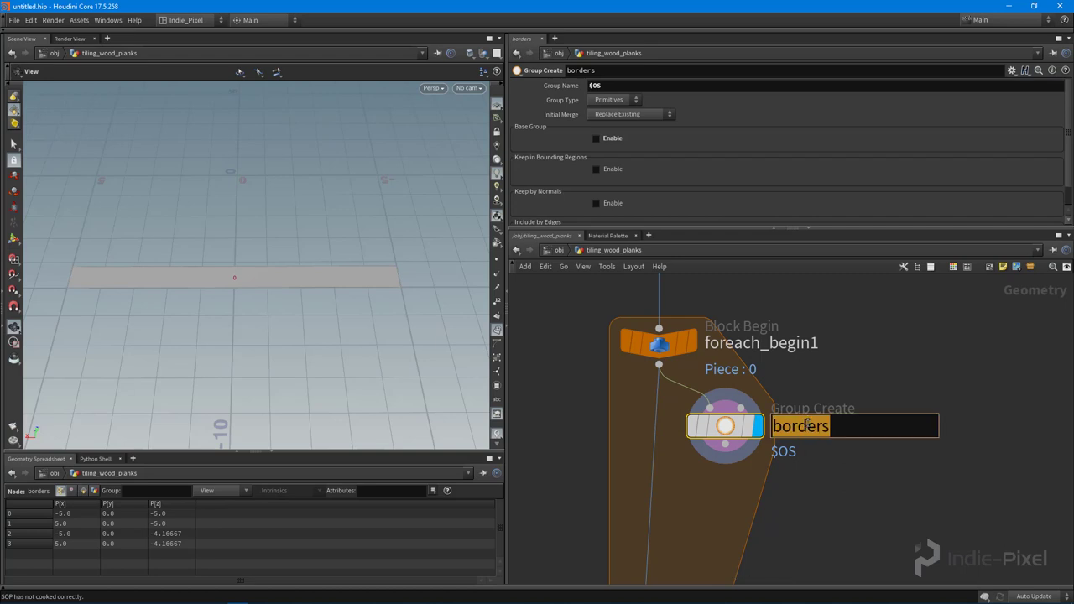
{"action": "key", "text": "Return"}
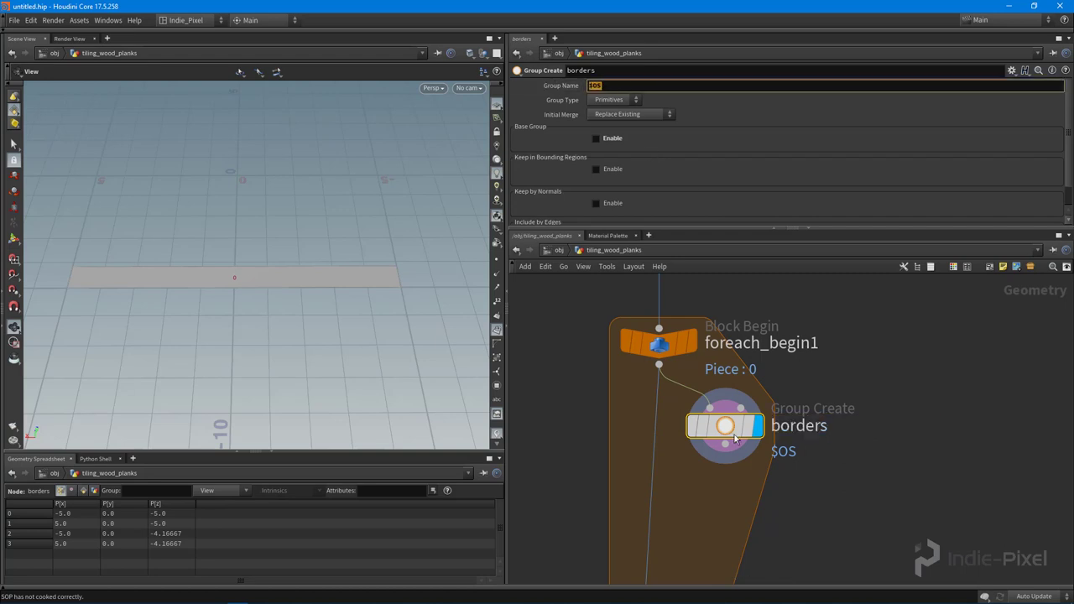
Step: Move the borders node slightly outward and look up the option for saving its parameters as permanent defaults
{"action": "left_click_drag", "start_coordinate": [729, 441], "coordinate": [761, 436]}
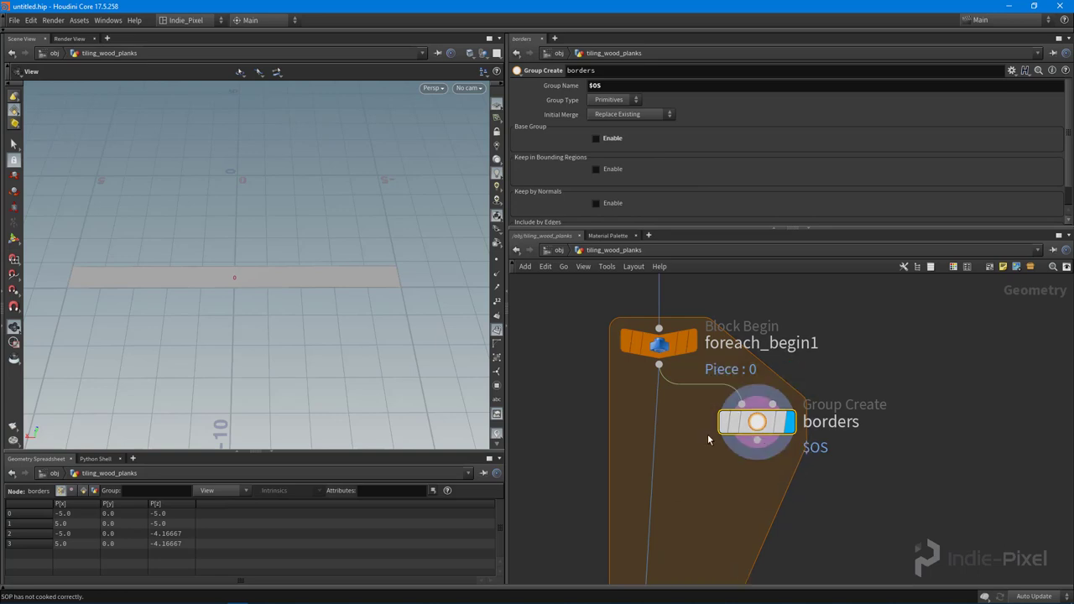
{"action": "left_click", "coordinate": [1008, 76]}
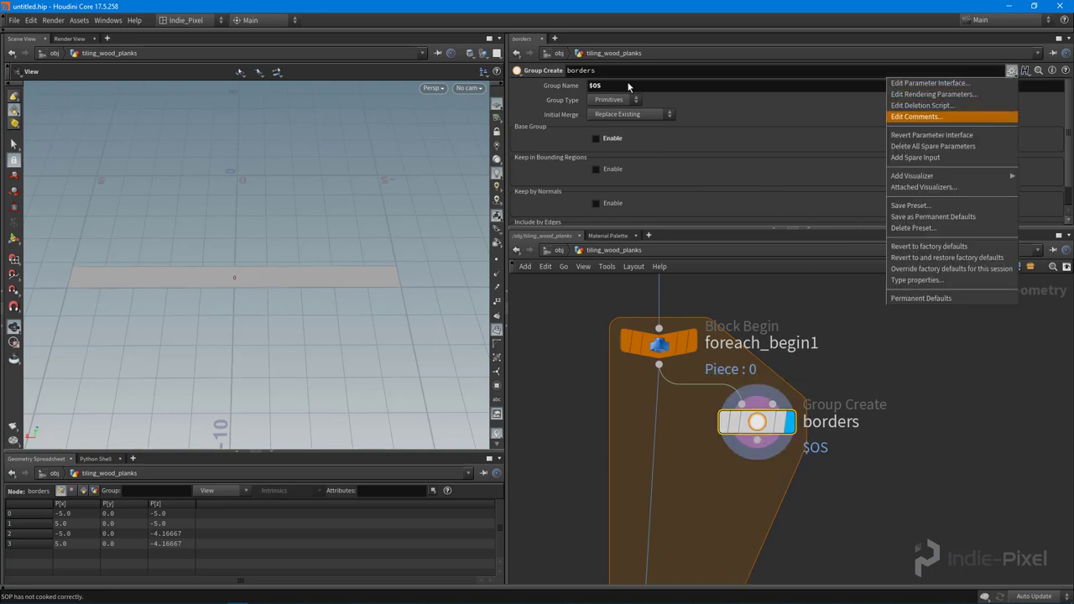
{"action": "left_click", "coordinate": [630, 87]}
{"action": "double_click", "coordinate": [630, 87]}
{"action": "scroll", "coordinate": [784, 146], "scroll_direction": "down", "scroll_amount": 1}
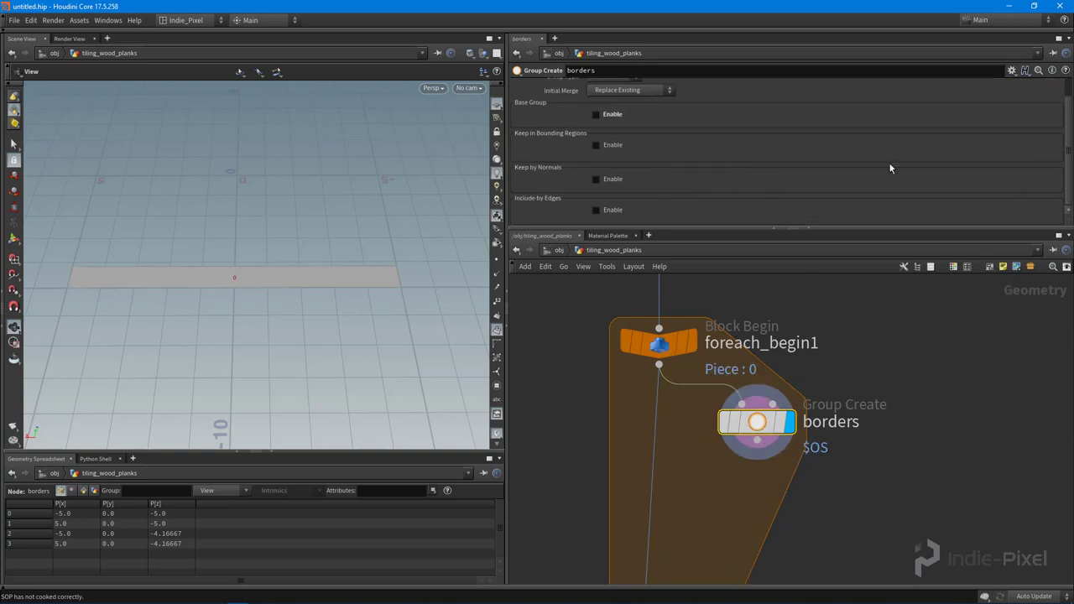
{"action": "scroll", "coordinate": [891, 168], "scroll_direction": "up", "scroll_amount": 1}
{"action": "left_click", "coordinate": [1012, 71]}
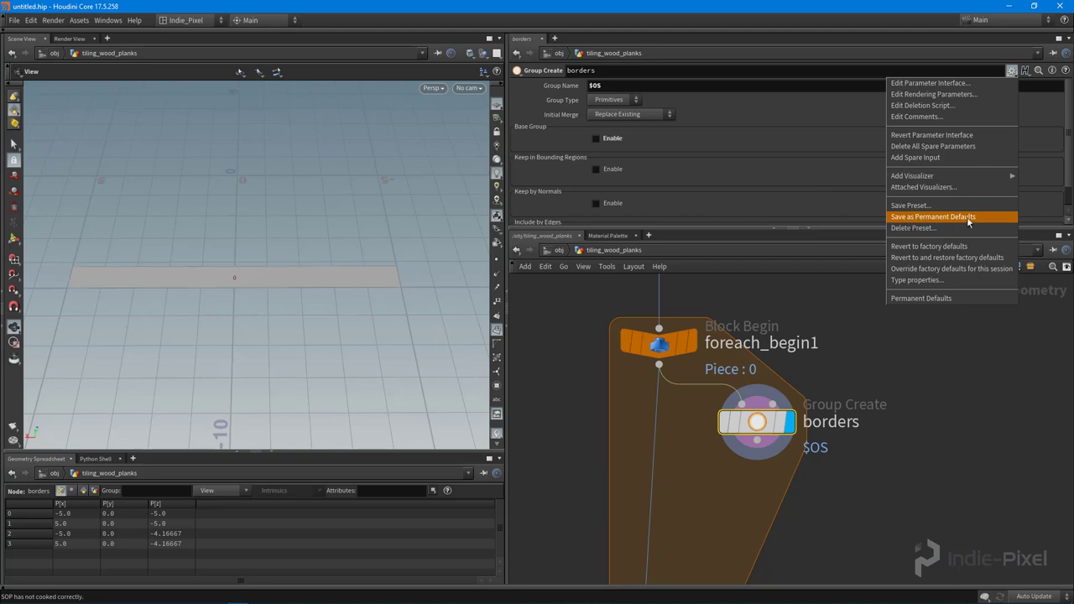
Step: Add a second Group Create node beside borders, check its default group name, and delete that extra node
{"action": "left_click", "coordinate": [722, 174]}
{"action": "middle_click_drag", "start_coordinate": [909, 398], "coordinate": [827, 409]}
{"action": "key", "text": "Tab"}
{"action": "type", "text": "gro"}
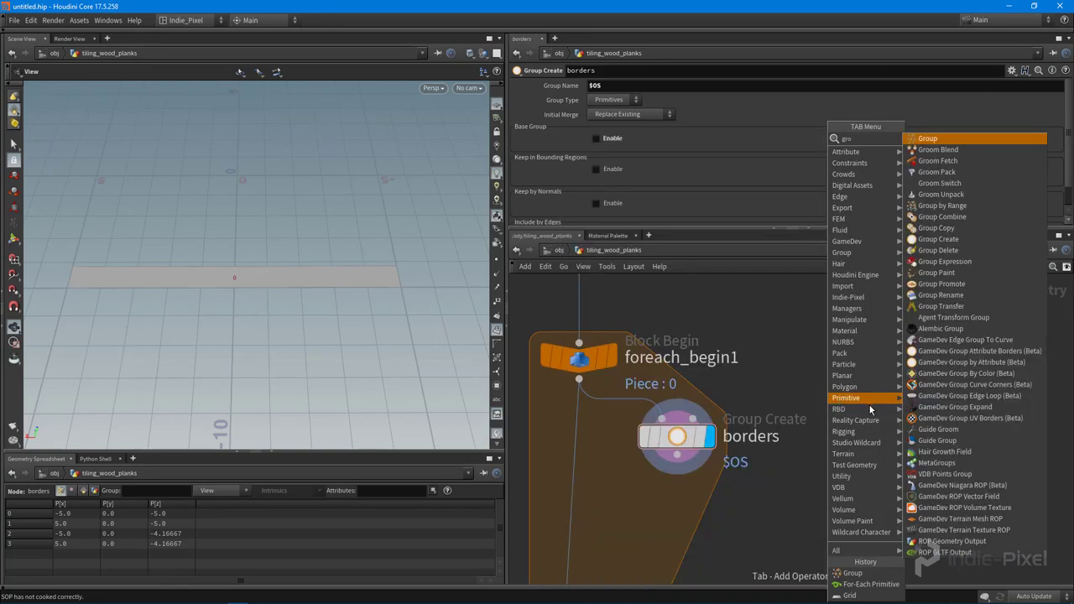
{"action": "key", "text": "Return"}
{"action": "left_click", "coordinate": [869, 434]}
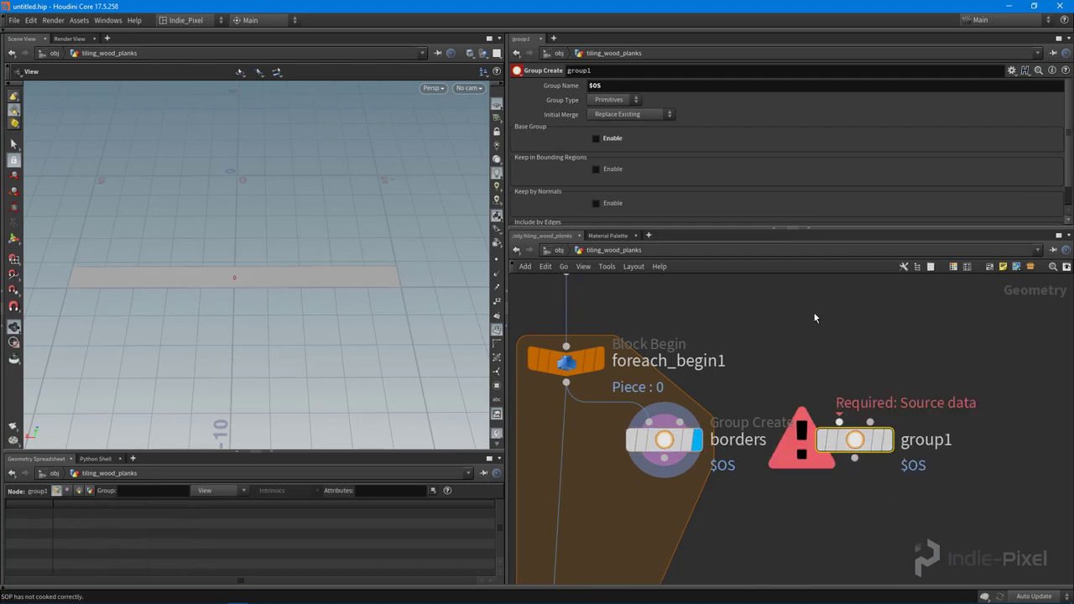
{"action": "left_click", "coordinate": [626, 84]}
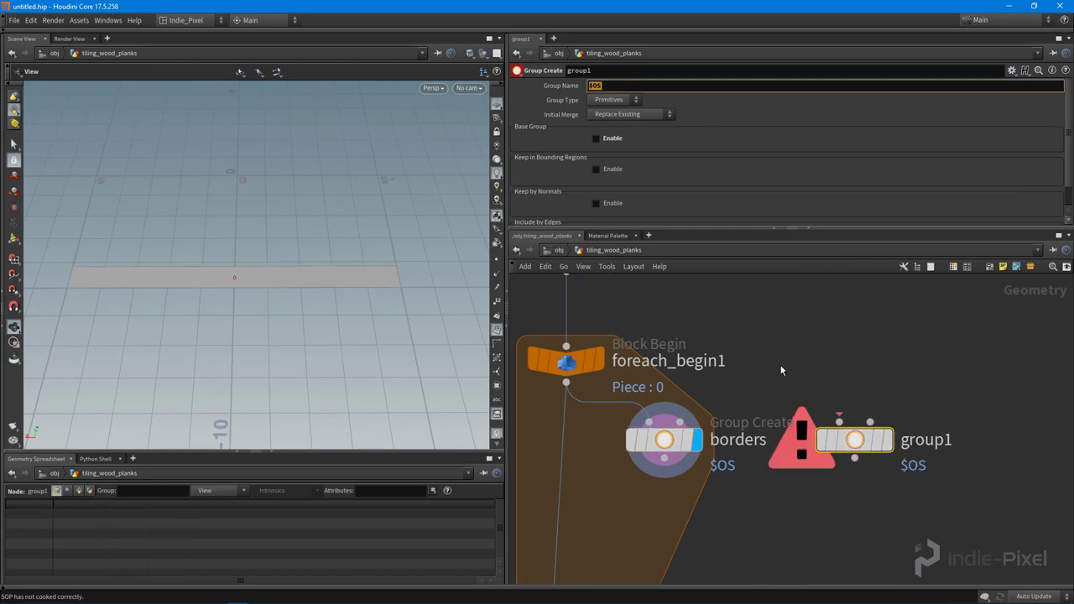
{"action": "left_click_drag", "start_coordinate": [816, 348], "coordinate": [898, 483]}
{"action": "key", "text": "Delete"}
{"action": "middle_click_drag", "start_coordinate": [722, 426], "coordinate": [815, 388]}
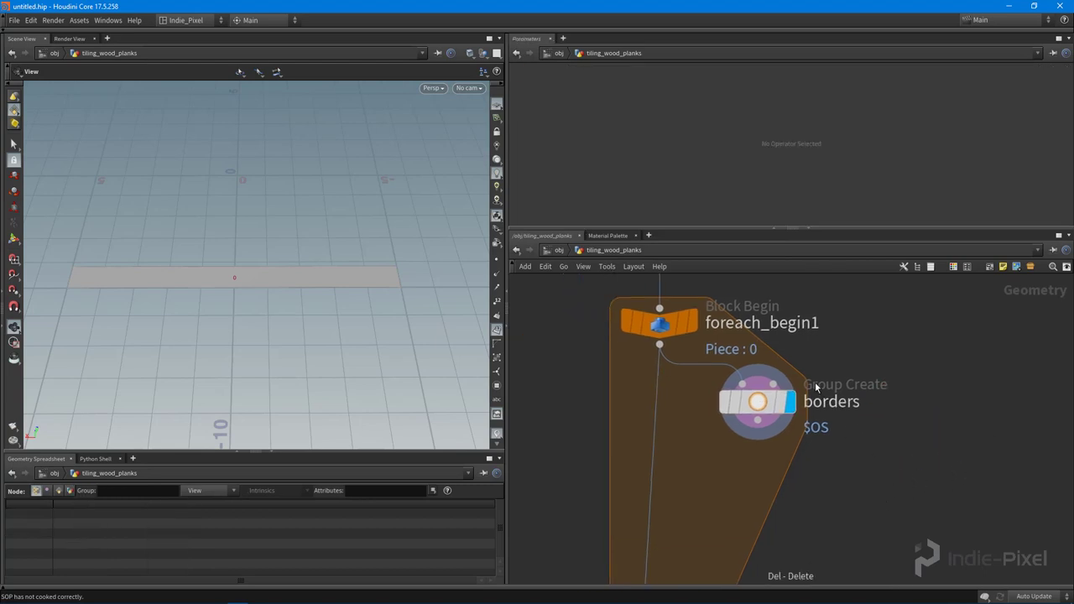
Step: Select the borders node and examine the strip's edges in the viewport with edge selection mode
{"action": "left_click", "coordinate": [758, 402]}
{"action": "middle_click_drag", "start_coordinate": [875, 492], "coordinate": [842, 492]}
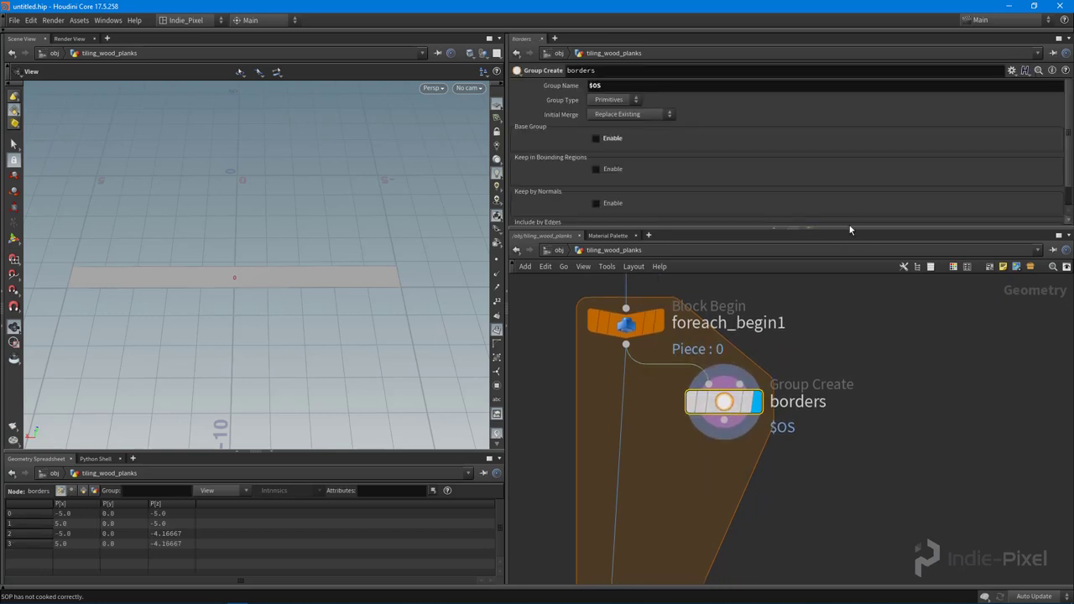
{"action": "left_click_drag", "start_coordinate": [850, 225], "coordinate": [850, 285]}
{"action": "scroll", "coordinate": [265, 292], "scroll_direction": "up", "scroll_amount": 1}
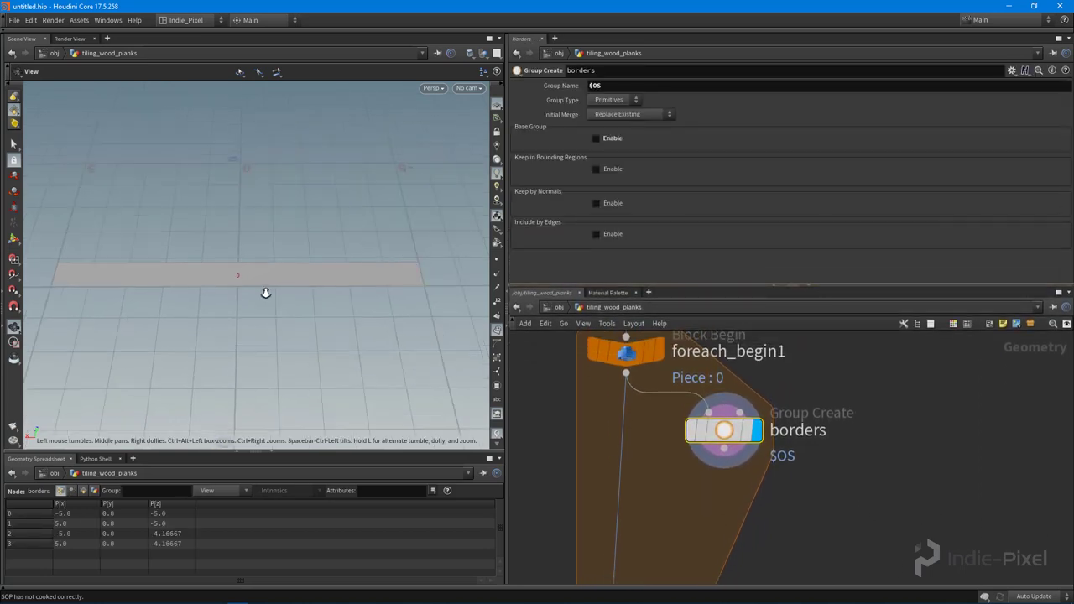
{"action": "mouse_move", "coordinate": [265, 293]}
{"action": "left_mouse_down"}
{"action": "mouse_move", "coordinate": [288, 264]}
{"action": "mouse_move", "coordinate": [277, 288]}
{"action": "mouse_move", "coordinate": [257, 281]}
{"action": "left_mouse_up"}
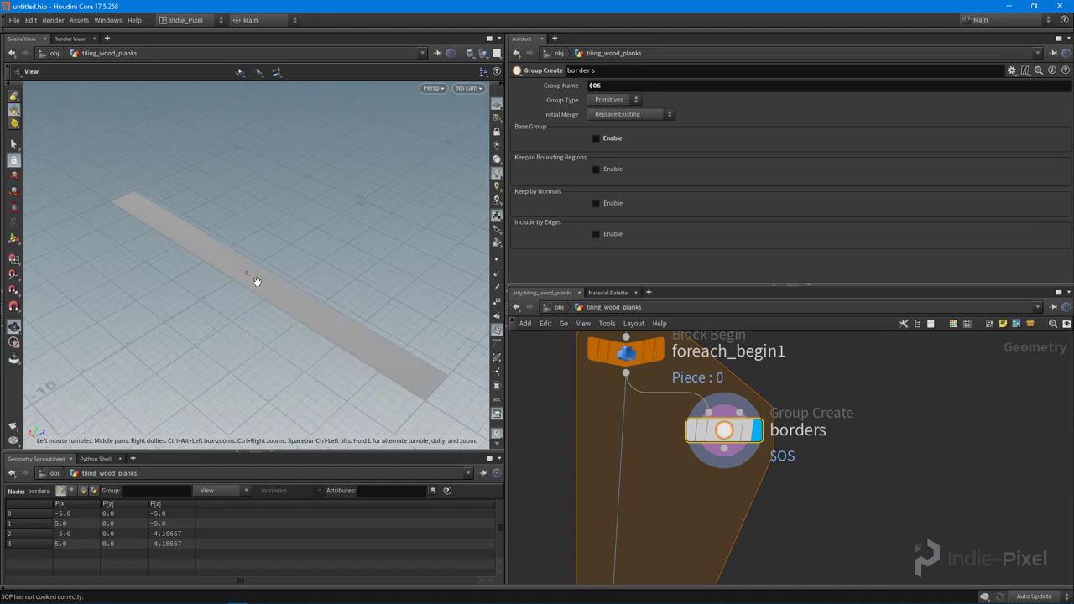
{"action": "right_click_drag", "start_coordinate": [235, 281], "coordinate": [287, 300]}
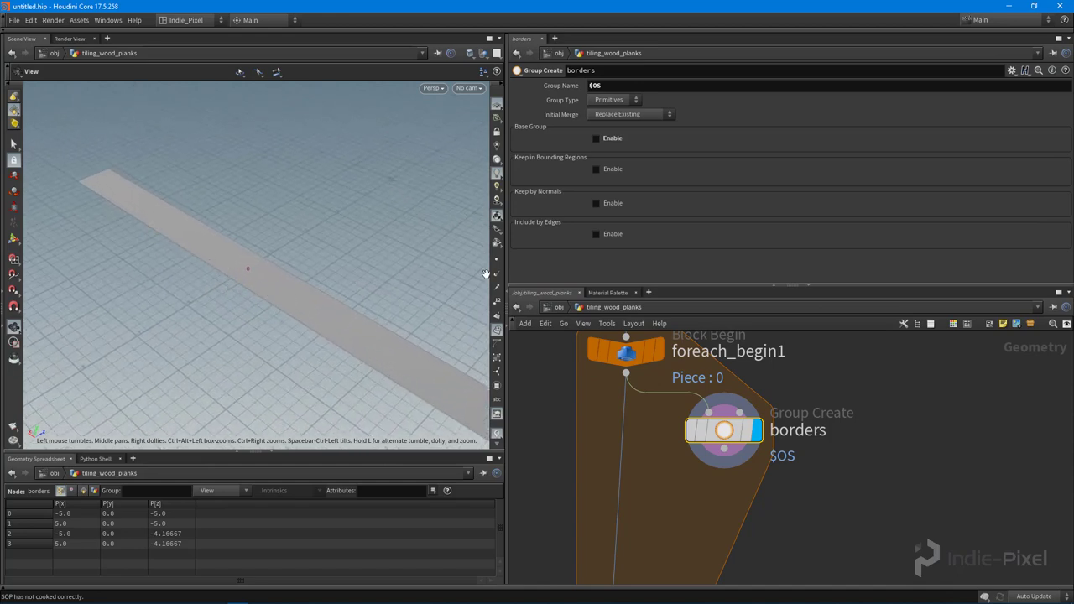
{"action": "key", "text": "s"}
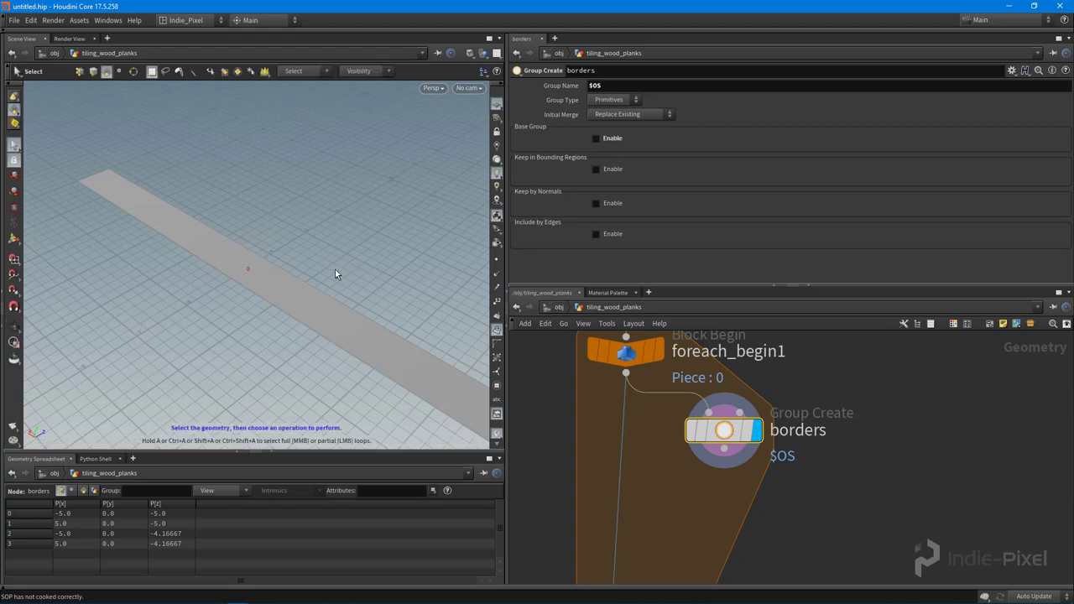
{"action": "key", "text": "3"}
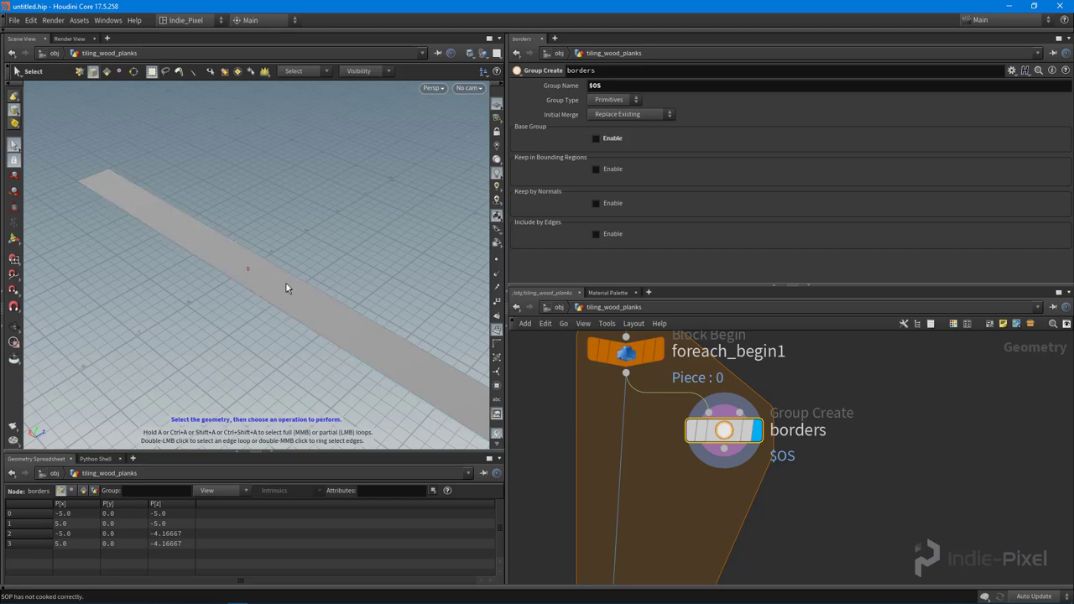
{"action": "key", "text": "Escape"}
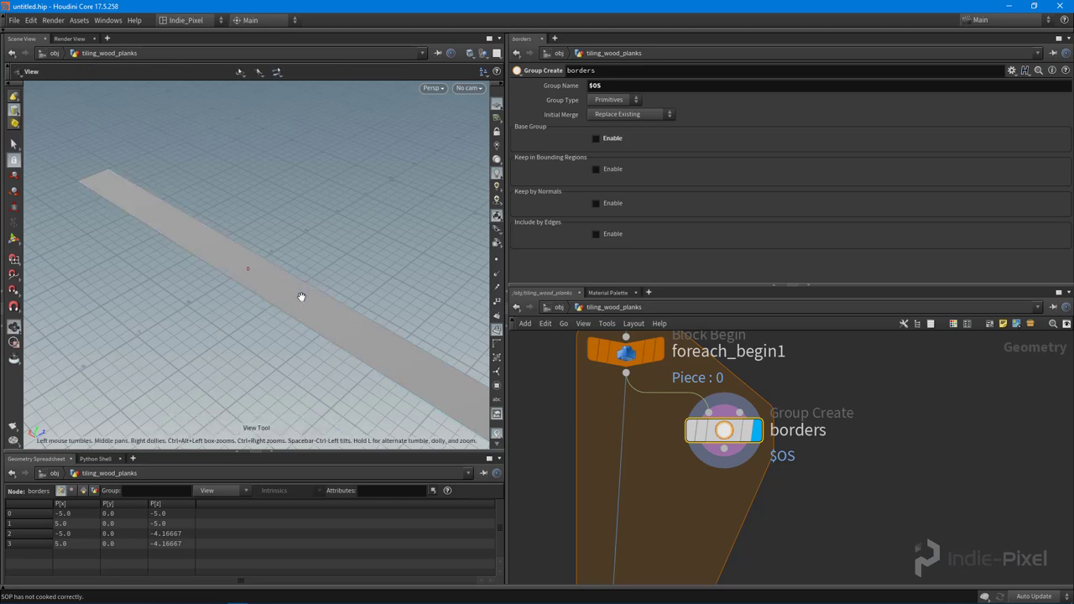
{"action": "left_click_drag", "start_coordinate": [317, 301], "coordinate": [262, 270]}
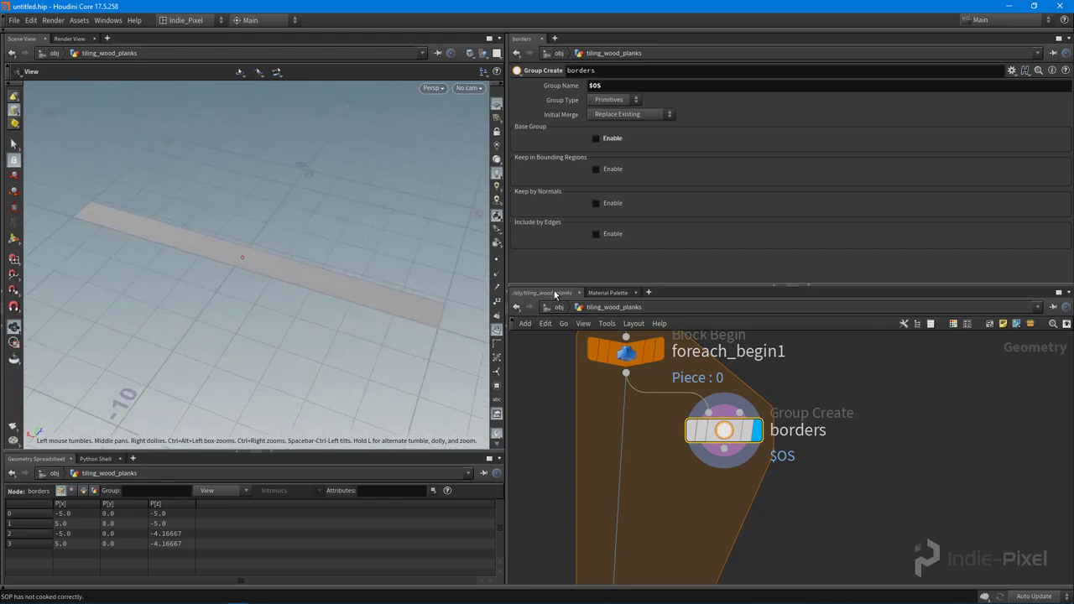
Step: Enable Keep in Bounding Regions on the borders node and enlarge the parameter area to show its bounding box settings
{"action": "left_click_drag", "start_coordinate": [831, 287], "coordinate": [831, 221]}
{"action": "scroll", "coordinate": [807, 449], "scroll_direction": "down", "scroll_amount": 3}
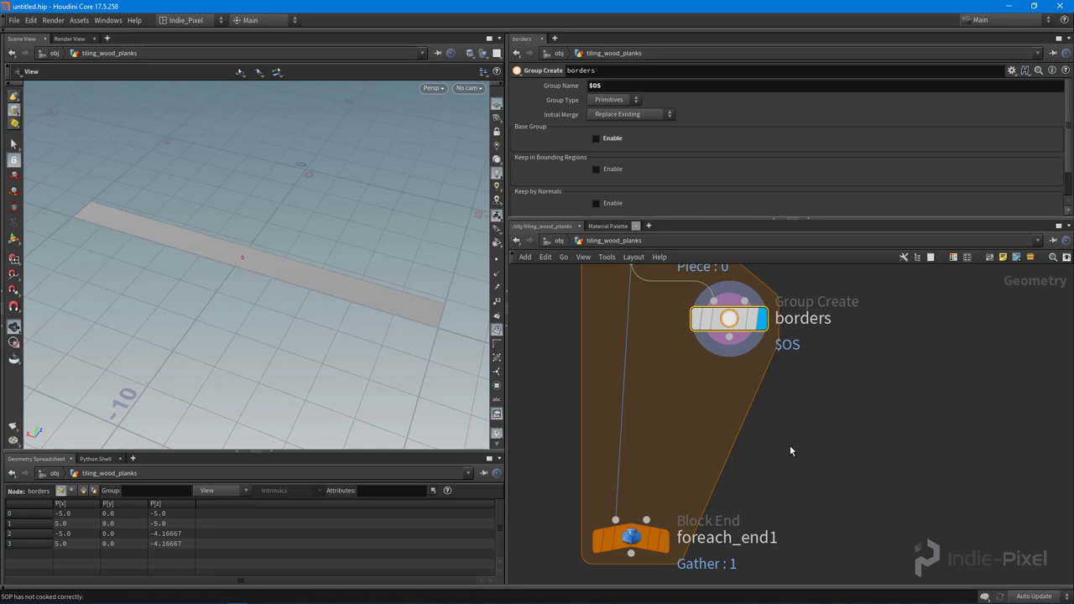
{"action": "scroll", "coordinate": [789, 445], "scroll_direction": "up", "scroll_amount": 1}
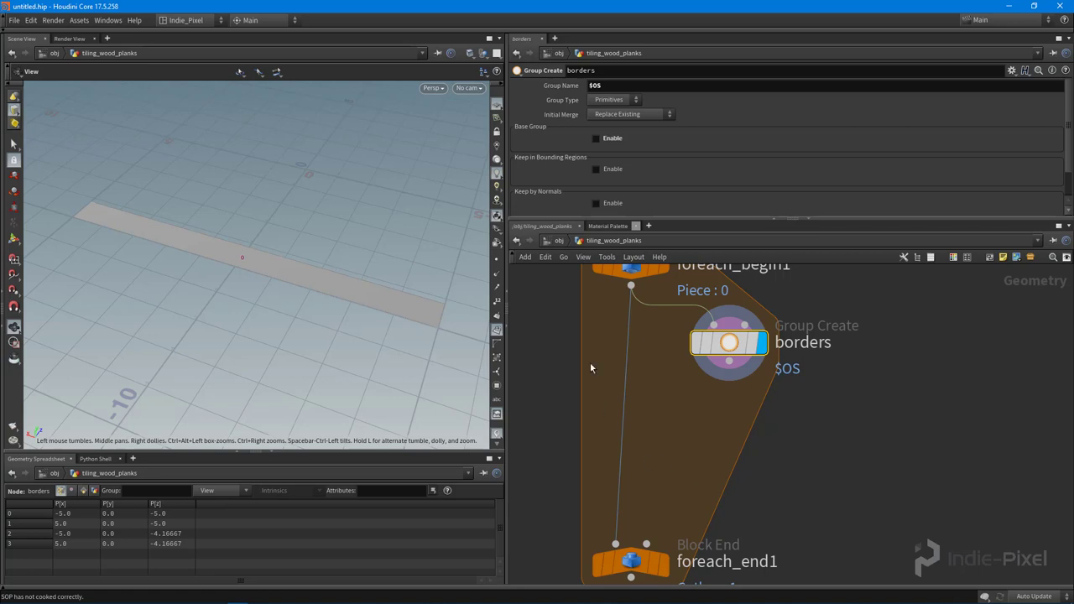
{"action": "scroll", "coordinate": [709, 424], "scroll_direction": "up", "scroll_amount": 1}
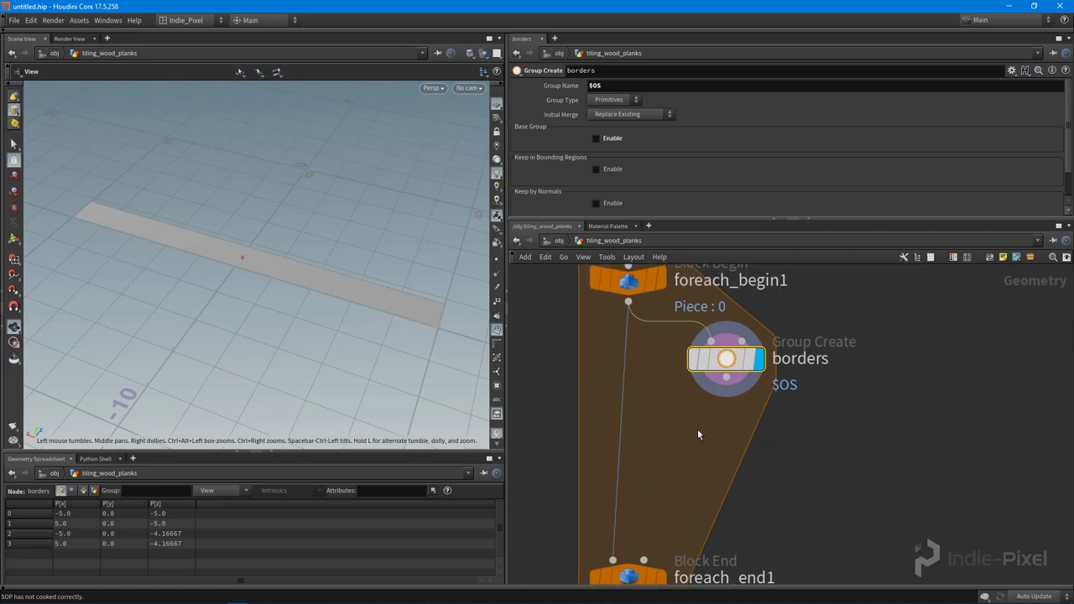
{"action": "left_click", "coordinate": [694, 434]}
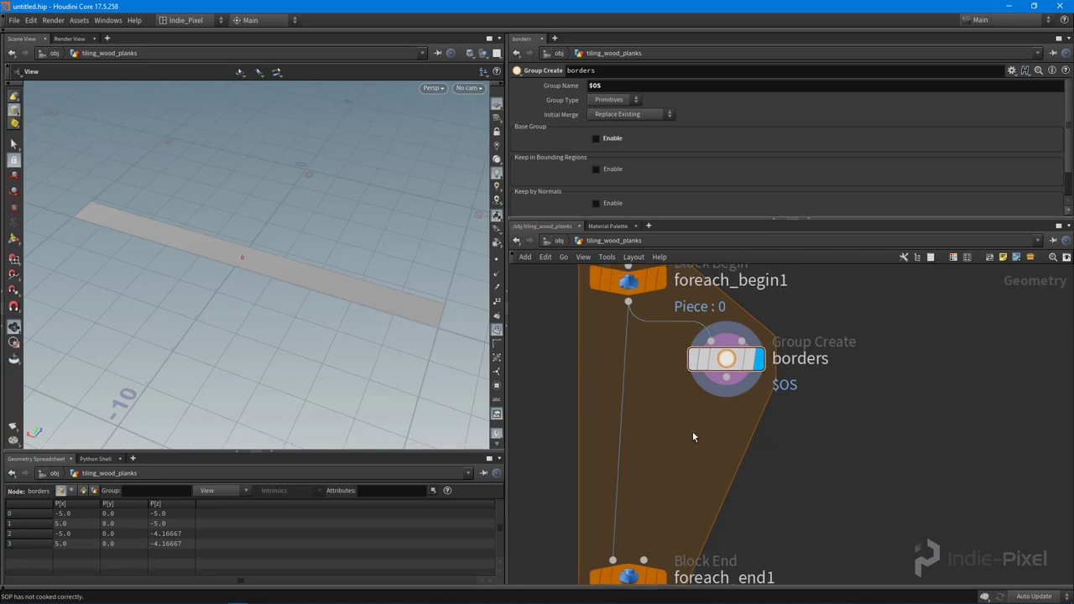
{"action": "left_click", "coordinate": [723, 359]}
{"action": "scroll", "coordinate": [767, 169], "scroll_direction": "down", "scroll_amount": 1}
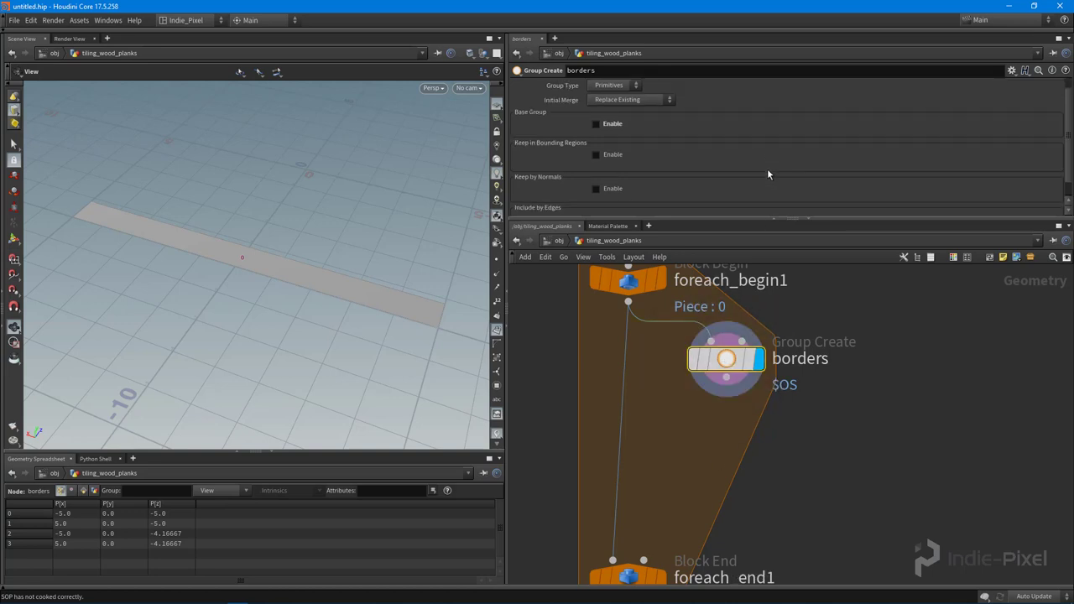
{"action": "left_click", "coordinate": [609, 155]}
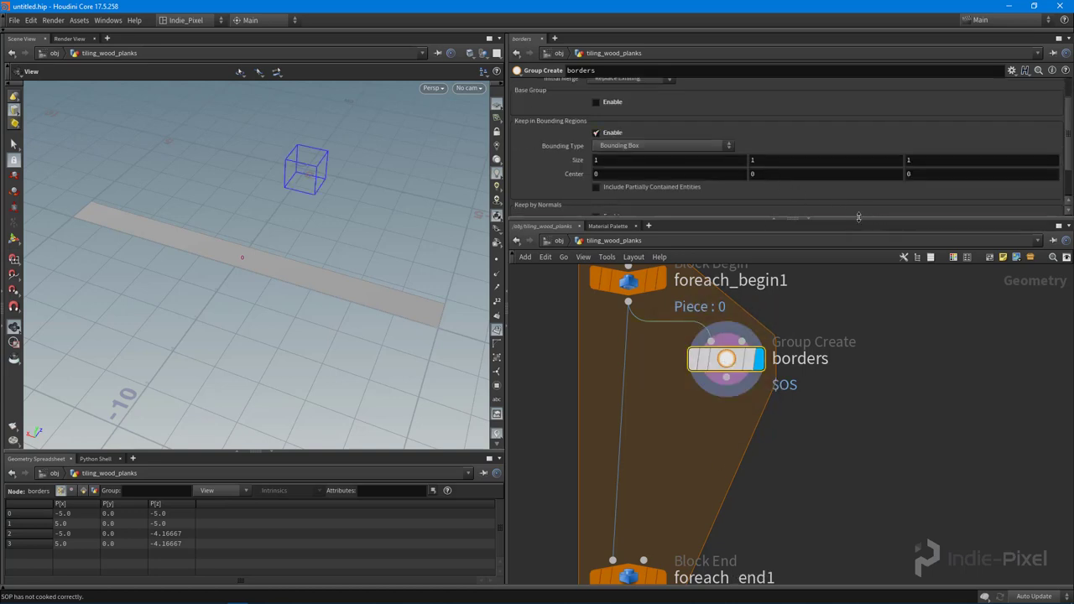
{"action": "left_click_drag", "start_coordinate": [859, 217], "coordinate": [842, 342]}
Step: Compare the bounding box with the strip and enter the expression centroid(0) as its Center X
{"action": "left_click_drag", "start_coordinate": [257, 211], "coordinate": [344, 187]}
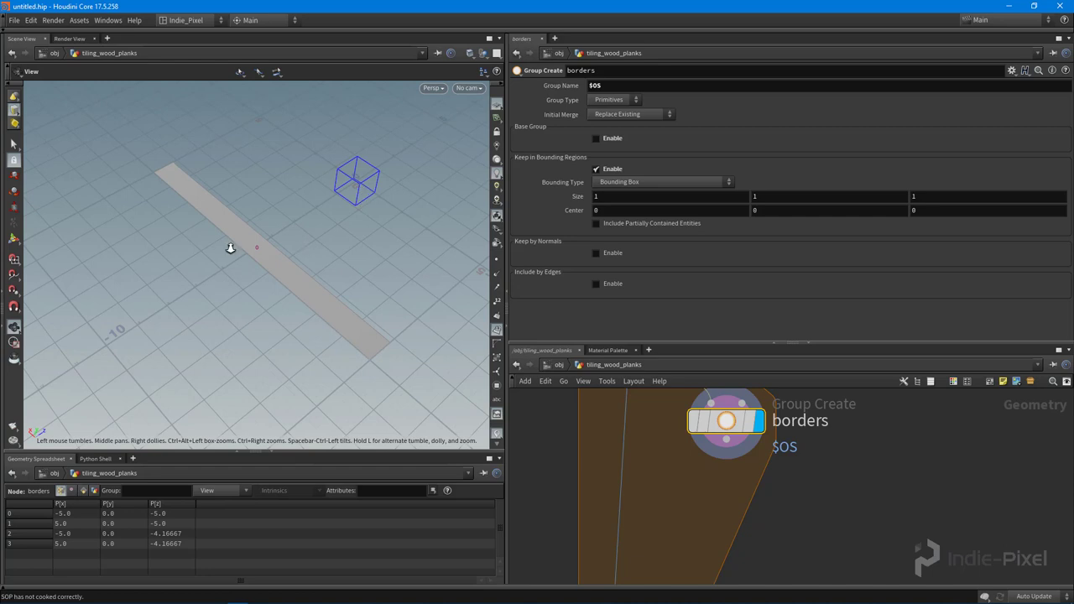
{"action": "right_click_drag", "start_coordinate": [231, 248], "coordinate": [353, 271]}
{"action": "middle_click_drag", "start_coordinate": [352, 271], "coordinate": [238, 274]}
{"action": "left_click_drag", "start_coordinate": [238, 274], "coordinate": [238, 256]}
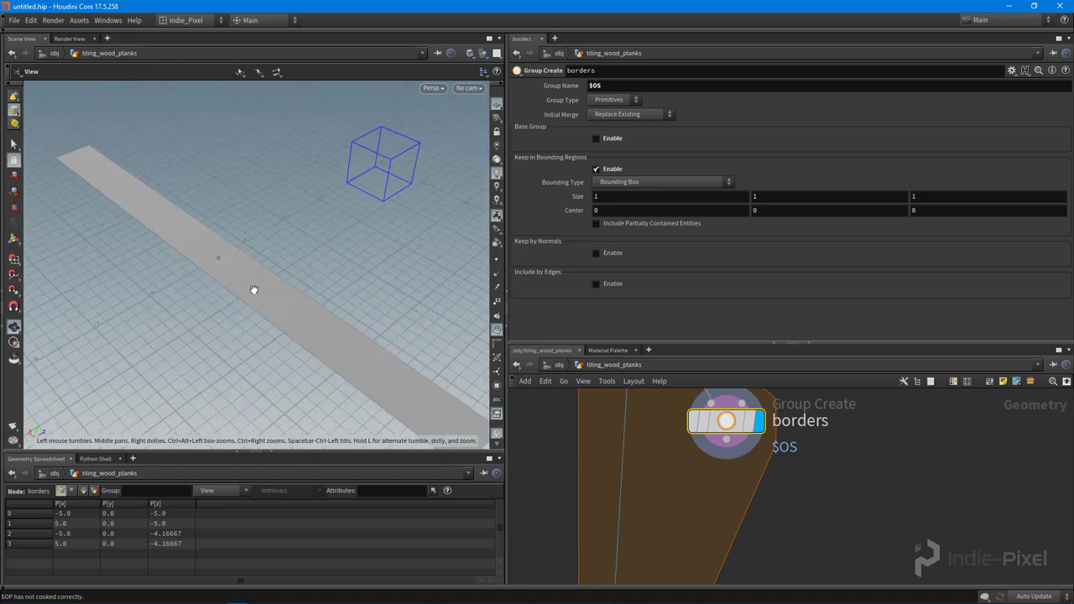
{"action": "scroll", "coordinate": [226, 259], "scroll_direction": "down", "scroll_amount": 5}
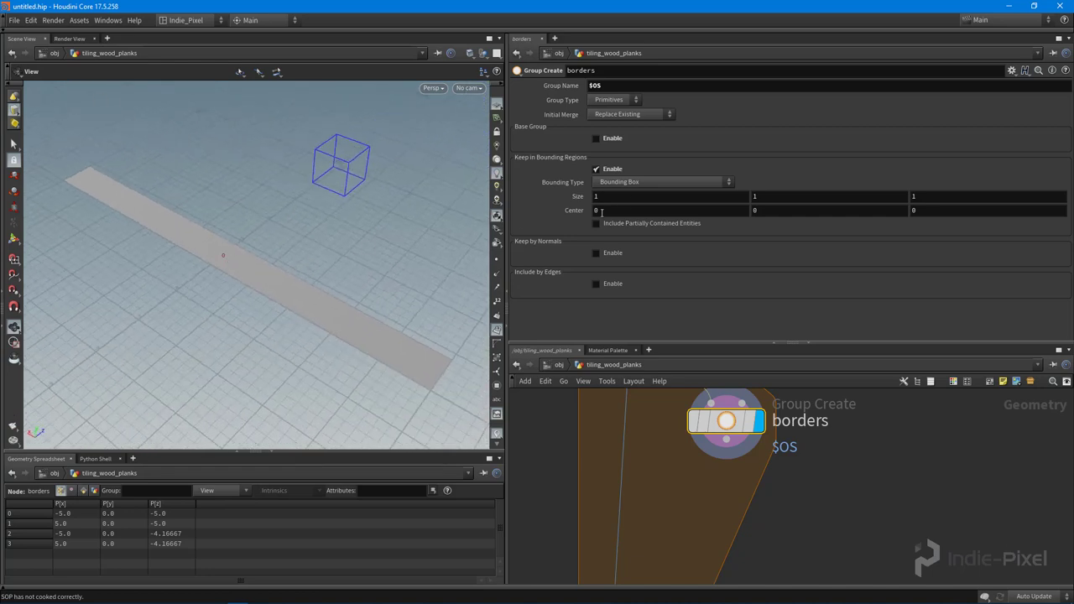
{"action": "left_click", "coordinate": [634, 211]}
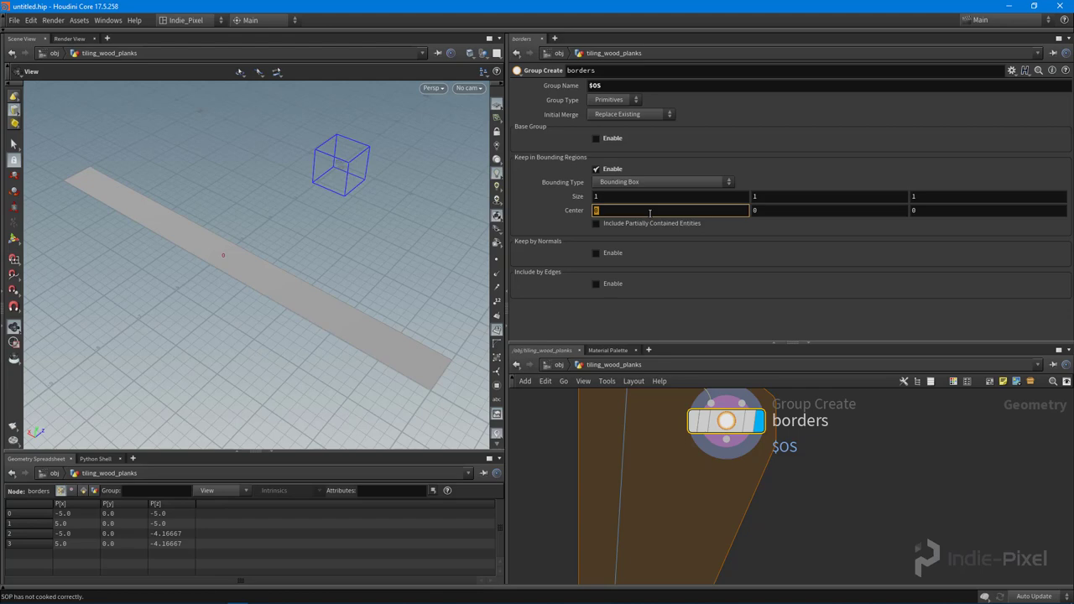
{"action": "type", "text": "centro"}
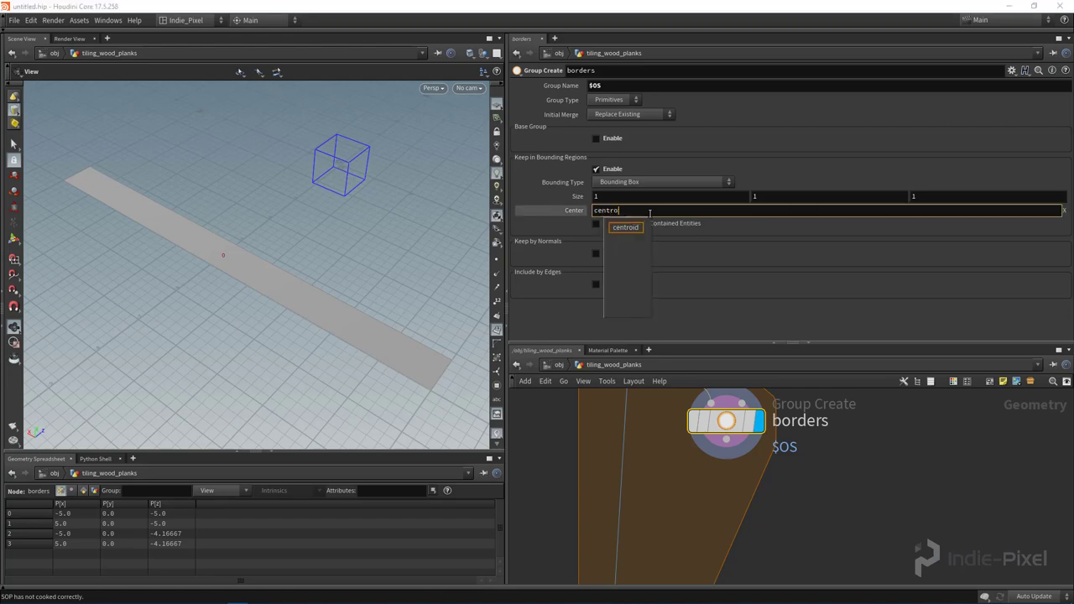
{"action": "type", "text": "id(0"}
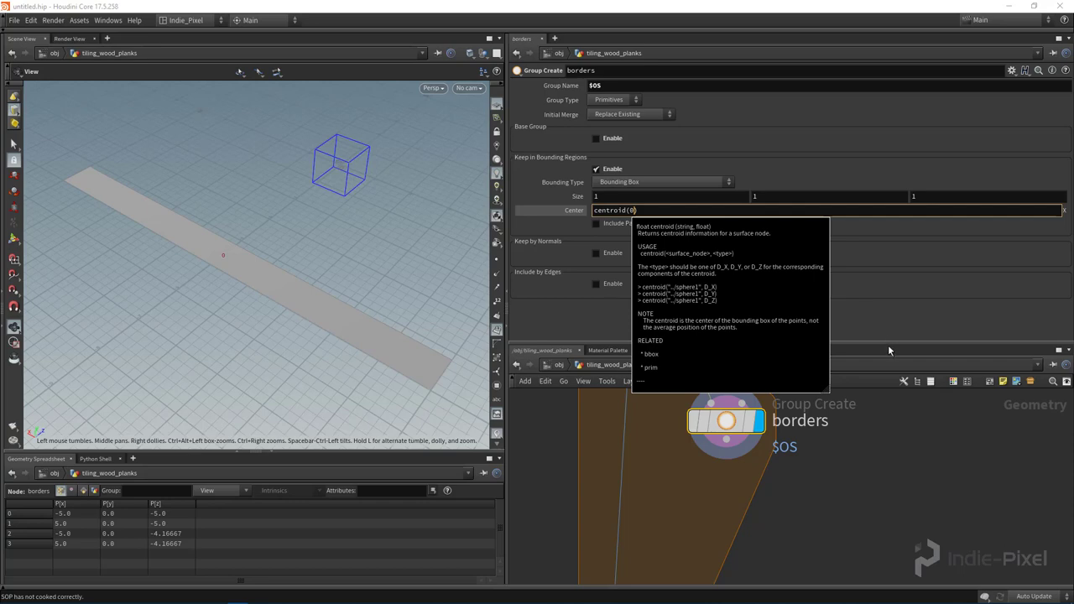
{"action": "type", "text": ")"}
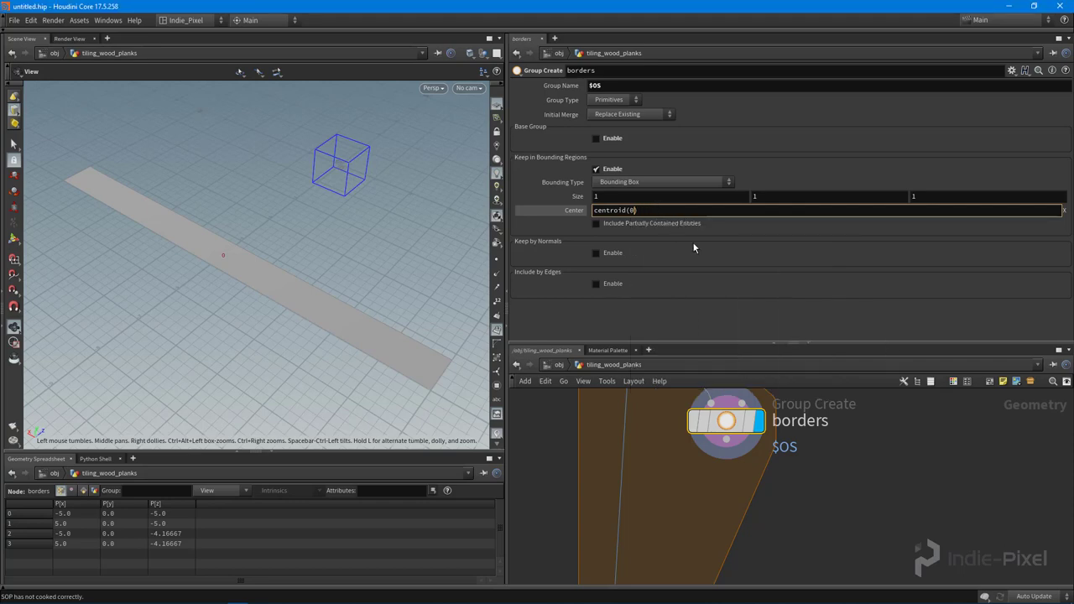
{"action": "key", "text": "Return"}
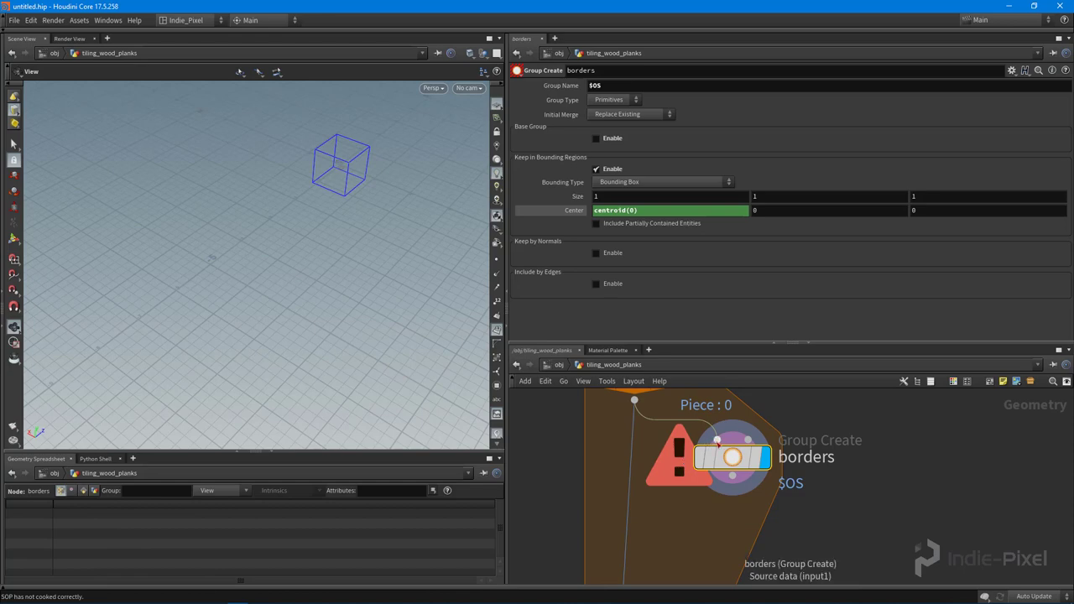
Step: Complete the Center X expression with the axis argument so it reads centroid(0, D_X)
{"action": "left_click", "coordinate": [642, 212]}
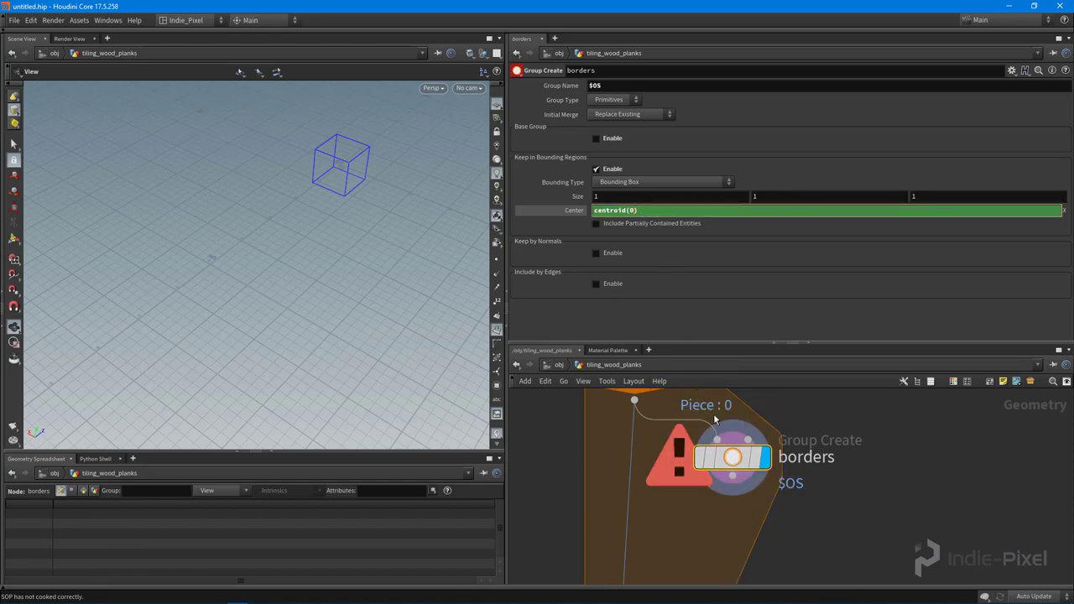
{"action": "mouse_move", "coordinate": [724, 444]}
{"action": "type", "text": ", D_X"}
{"action": "key", "text": "Return"}
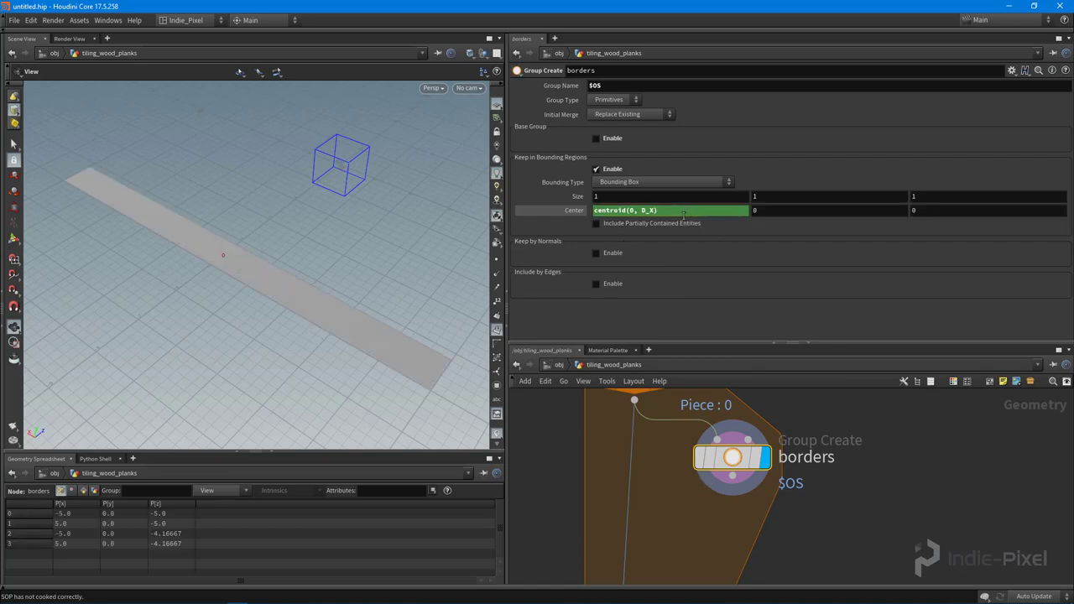
Step: Copy the Center X expression to the bounding box's Center Z and adapt it to centroid(0, D_Z)
{"action": "left_click", "coordinate": [684, 214]}
{"action": "key", "text": "ctrl+c"}
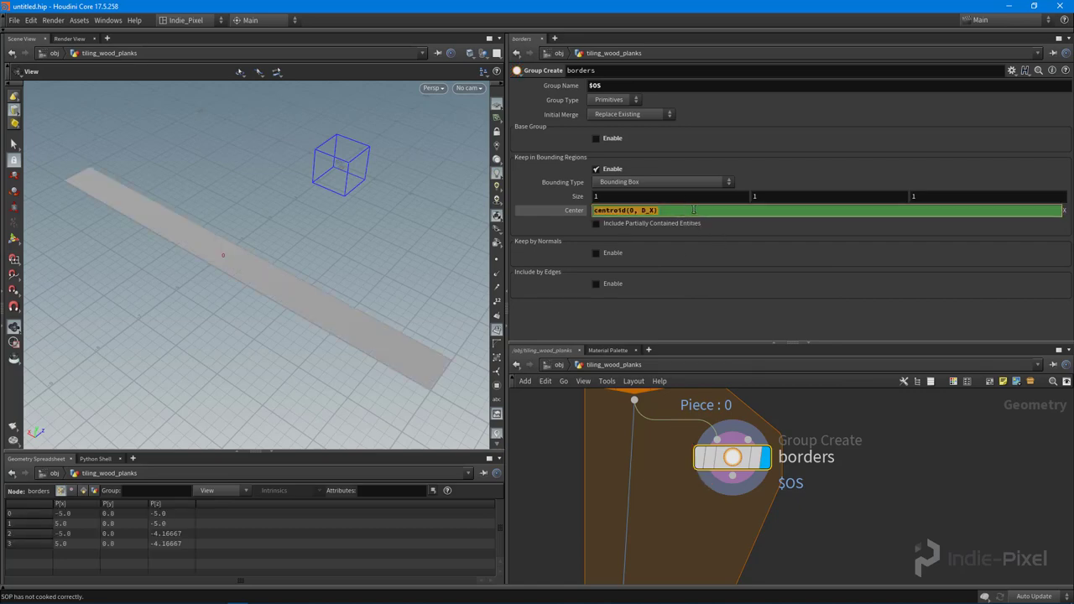
{"action": "key", "text": "Return"}
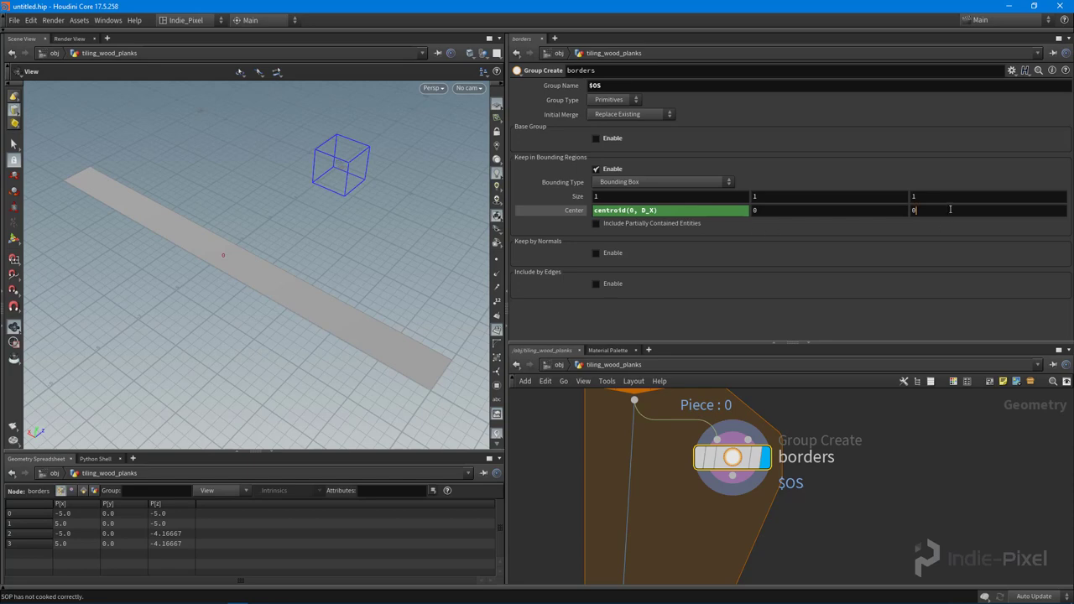
{"action": "double_click", "coordinate": [951, 210]}
{"action": "key", "text": "ctrl+v"}
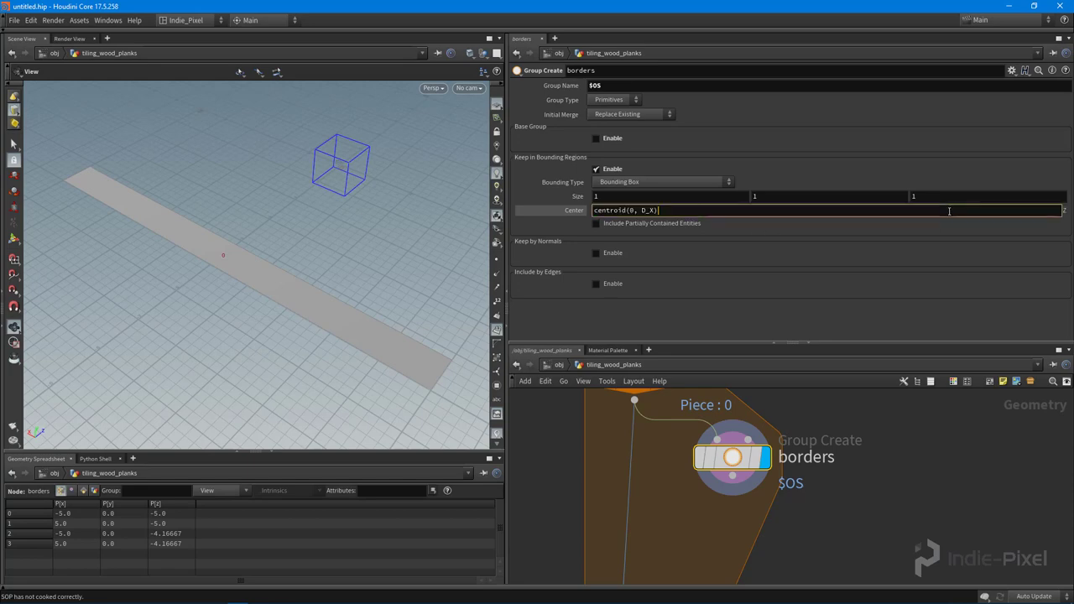
{"action": "key", "text": "Return"}
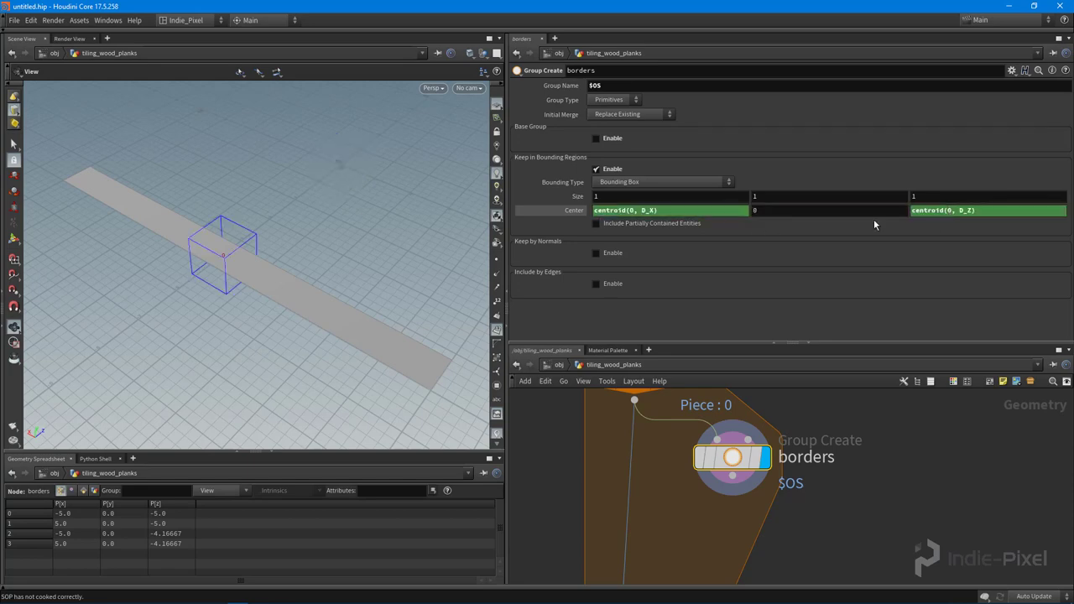
Step: Copy the centroid expression to the bounding box's Center Y and adapt it to centroid(0, D_Y)
{"action": "left_click_drag", "start_coordinate": [350, 247], "coordinate": [230, 282]}
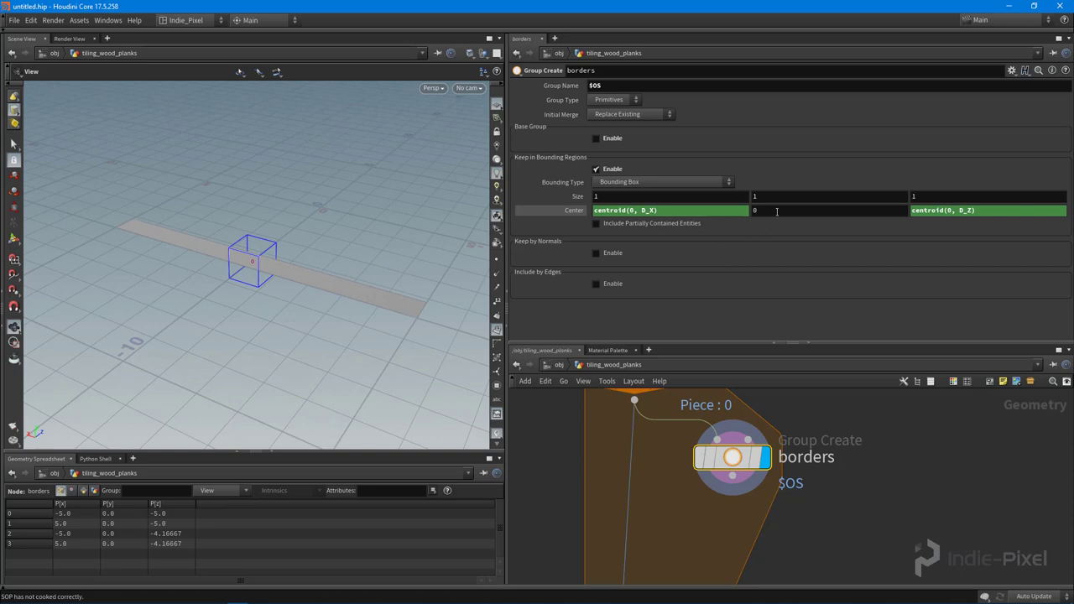
{"action": "left_click_drag", "start_coordinate": [353, 256], "coordinate": [278, 255]}
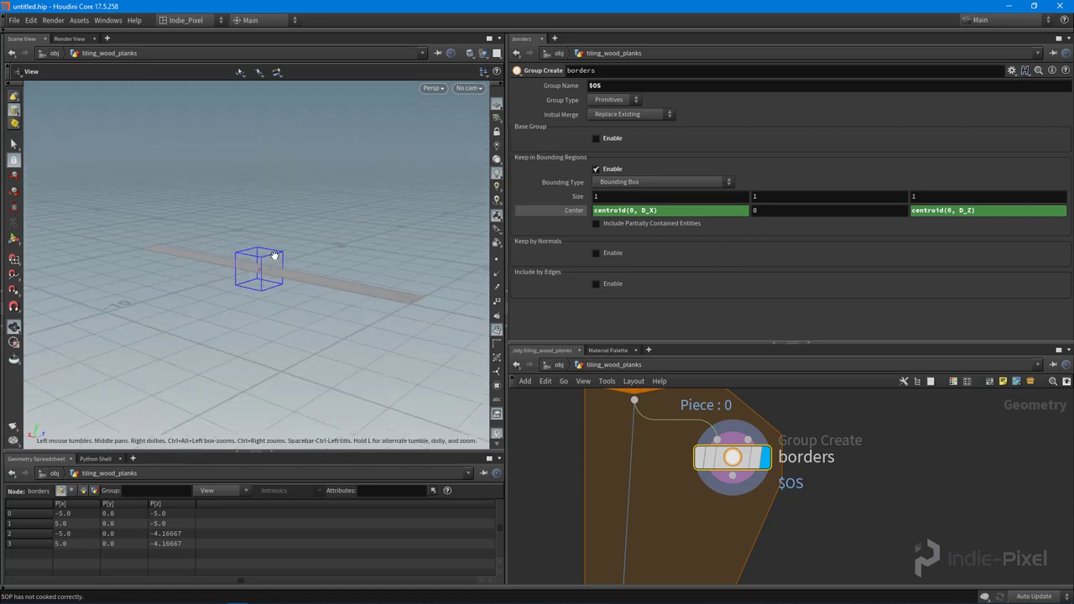
{"action": "double_click", "coordinate": [776, 212]}
{"action": "key", "text": "ctrl+v"}
{"action": "key", "text": "Left"}
{"action": "key", "text": "Left"}
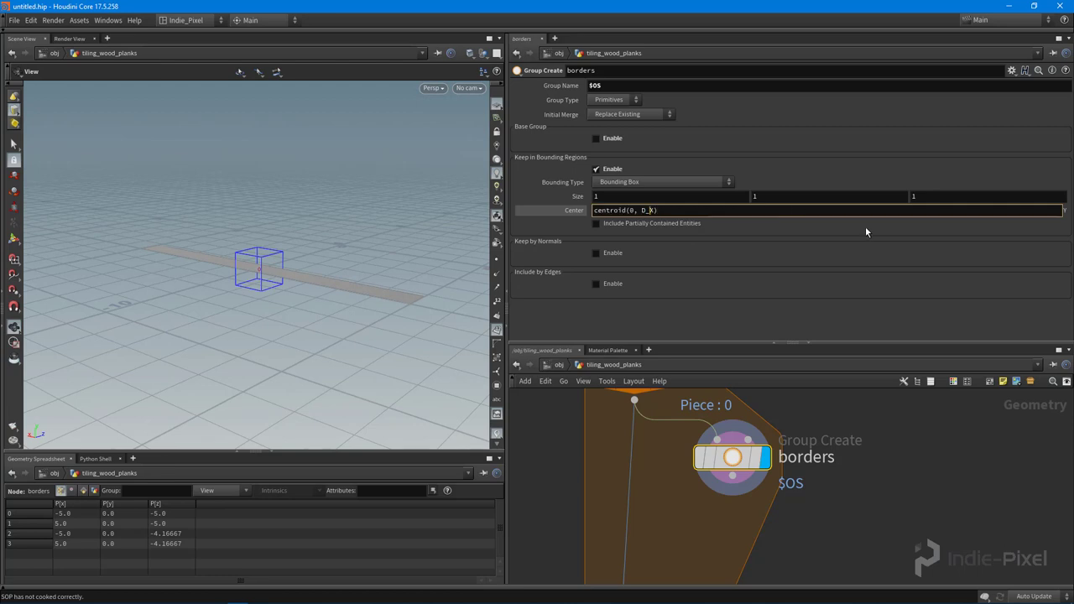
{"action": "key", "text": "BackSpace"}
{"action": "type", "text": "_"}
{"action": "key", "text": "Return"}
Step: Examine how the bounding box fits the strip in the perspective, top, front and right views, ending in the top view
{"action": "scroll", "coordinate": [315, 280], "scroll_direction": "up", "scroll_amount": 3}
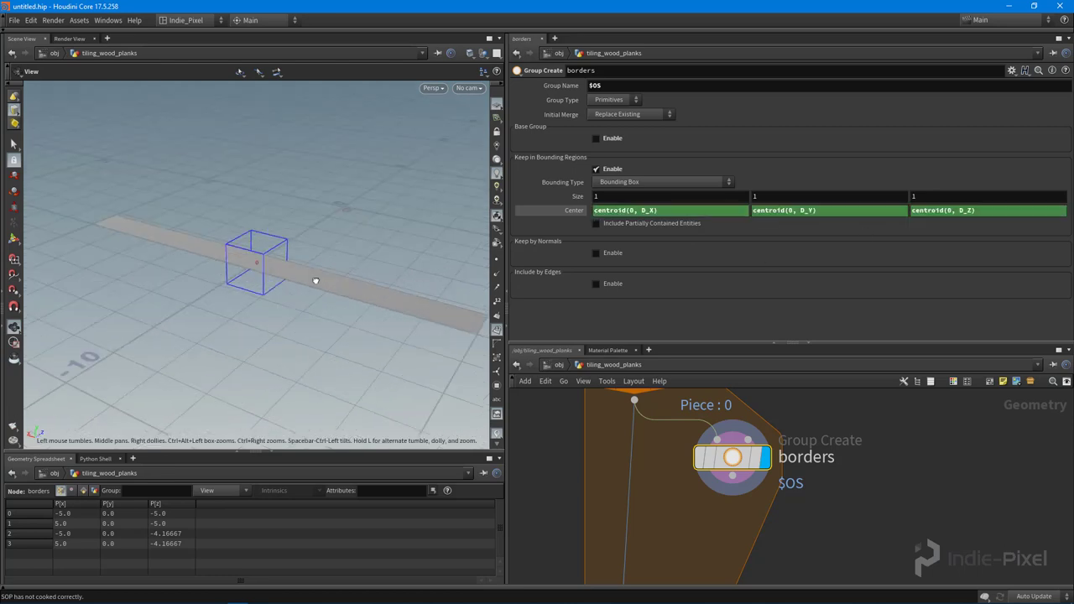
{"action": "left_click_drag", "start_coordinate": [316, 280], "coordinate": [317, 240]}
{"action": "key", "text": "space+2"}
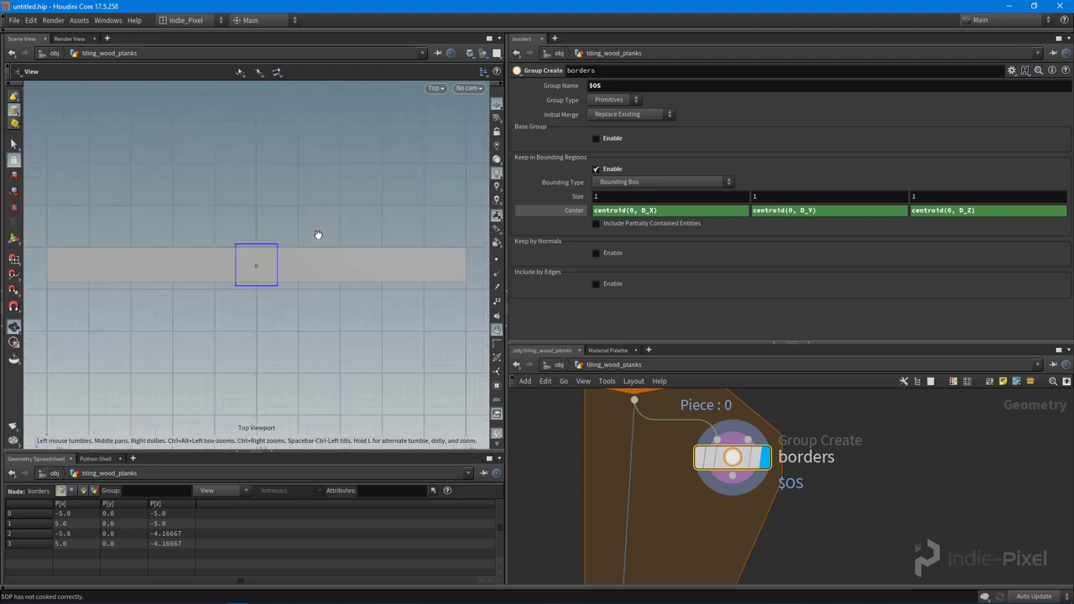
{"action": "right_click_drag", "start_coordinate": [276, 259], "coordinate": [324, 257]}
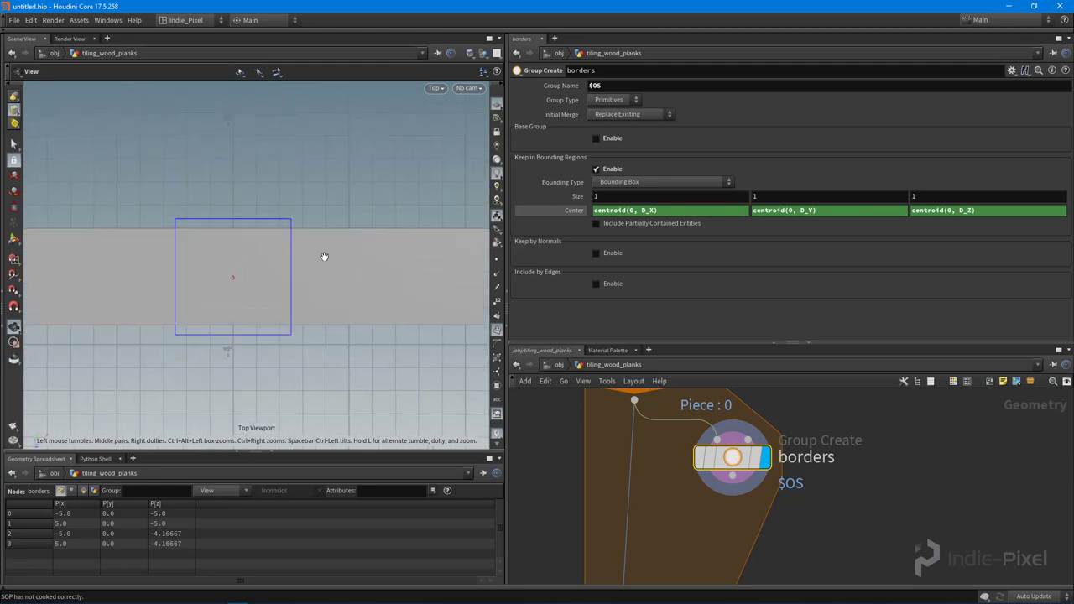
{"action": "key", "text": "space+2"}
{"action": "key", "text": "space+2"}
{"action": "key", "text": "space+2"}
{"action": "key", "text": "space+2"}
{"action": "key", "text": "space+2"}
{"action": "key", "text": "space+2"}
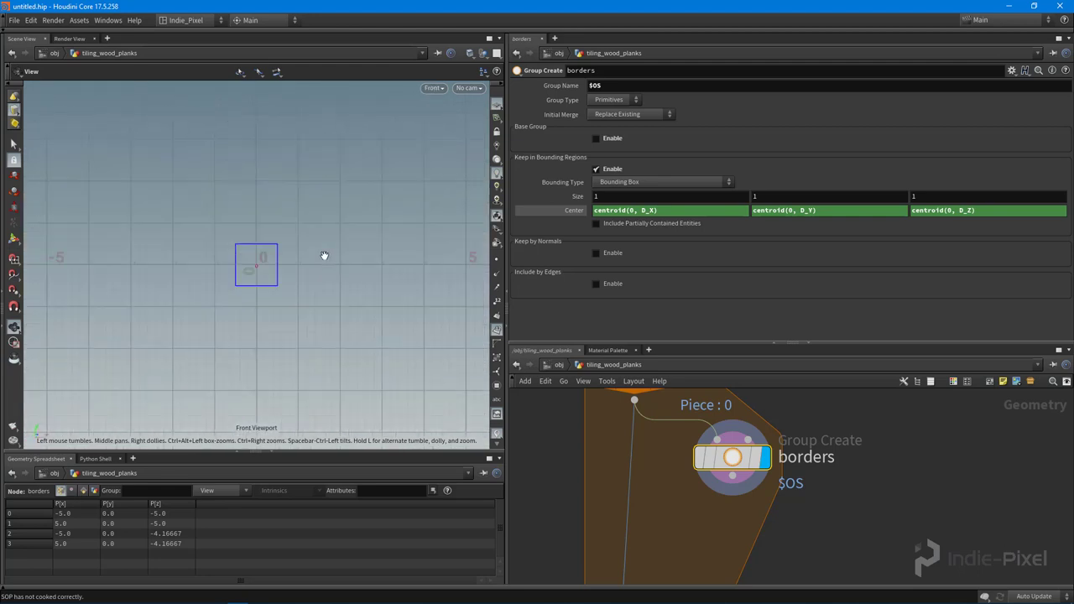
{"action": "right_click_drag", "start_coordinate": [307, 270], "coordinate": [288, 279]}
{"action": "middle_click_drag", "start_coordinate": [289, 279], "coordinate": [304, 262]}
{"action": "key", "text": "space+1"}
{"action": "key", "text": "space+2"}
{"action": "key", "text": "space+4"}
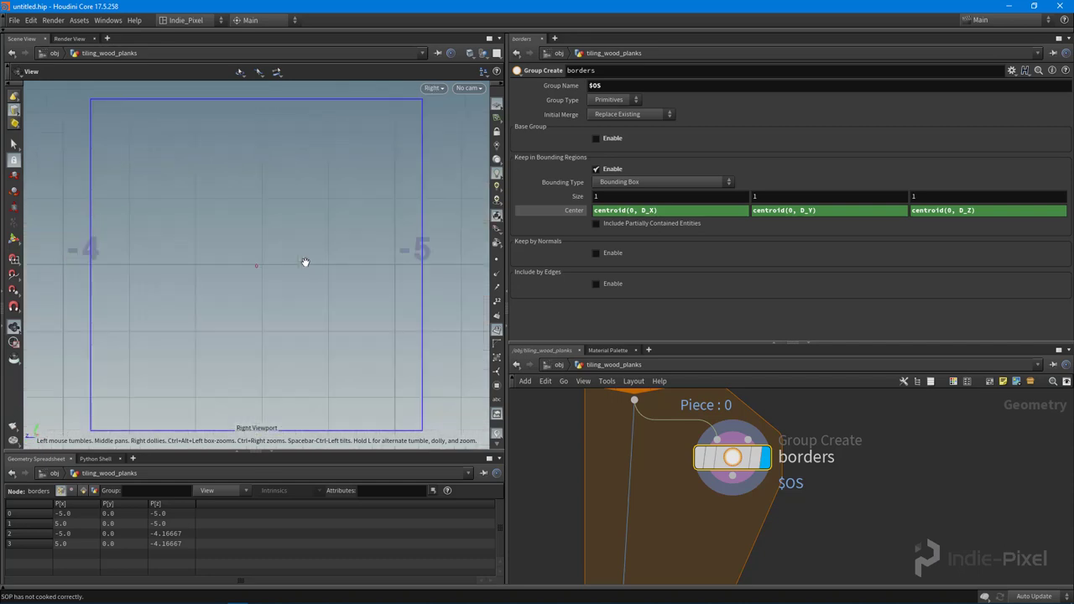
{"action": "key", "text": "space+2"}
{"action": "right_click_drag", "start_coordinate": [316, 276], "coordinate": [252, 285]}
{"action": "middle_click_drag", "start_coordinate": [283, 282], "coordinate": [261, 283]}
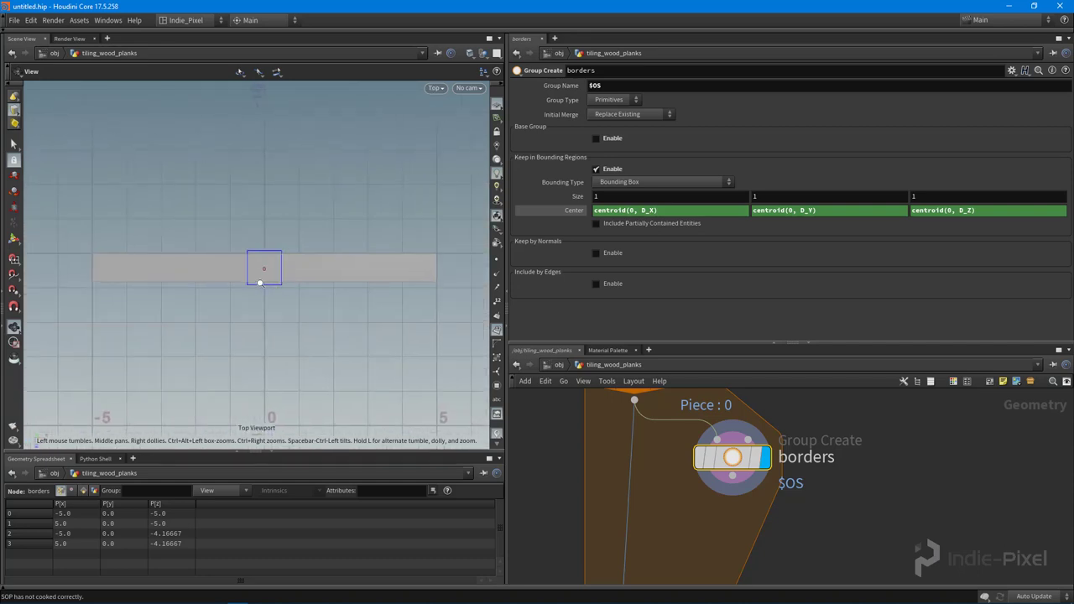
{"action": "scroll", "coordinate": [260, 283], "scroll_direction": "up", "scroll_amount": 3}
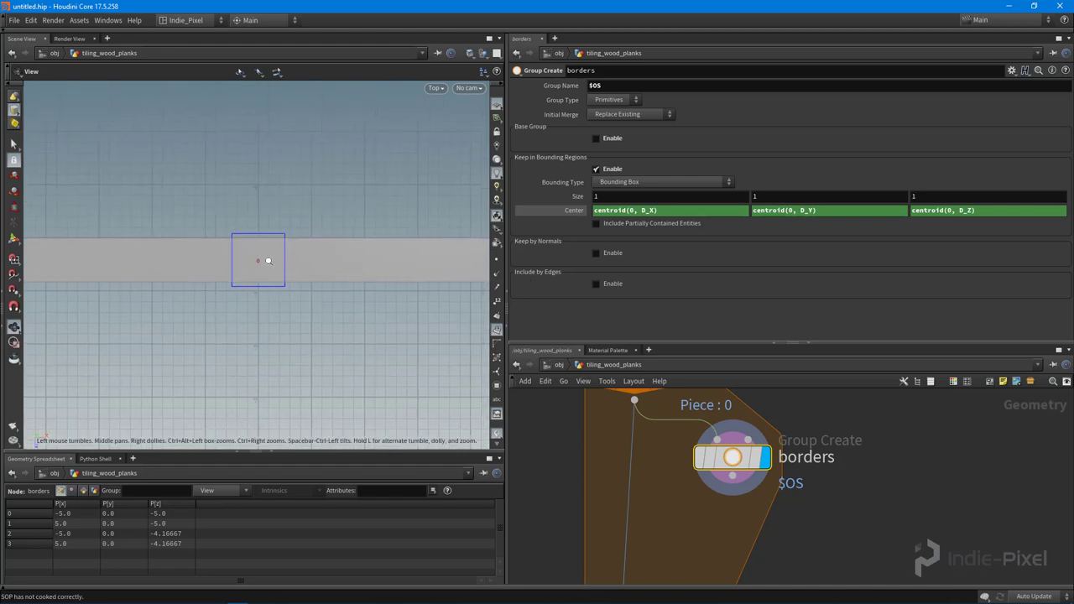
{"action": "scroll", "coordinate": [268, 261], "scroll_direction": "up", "scroll_amount": 3}
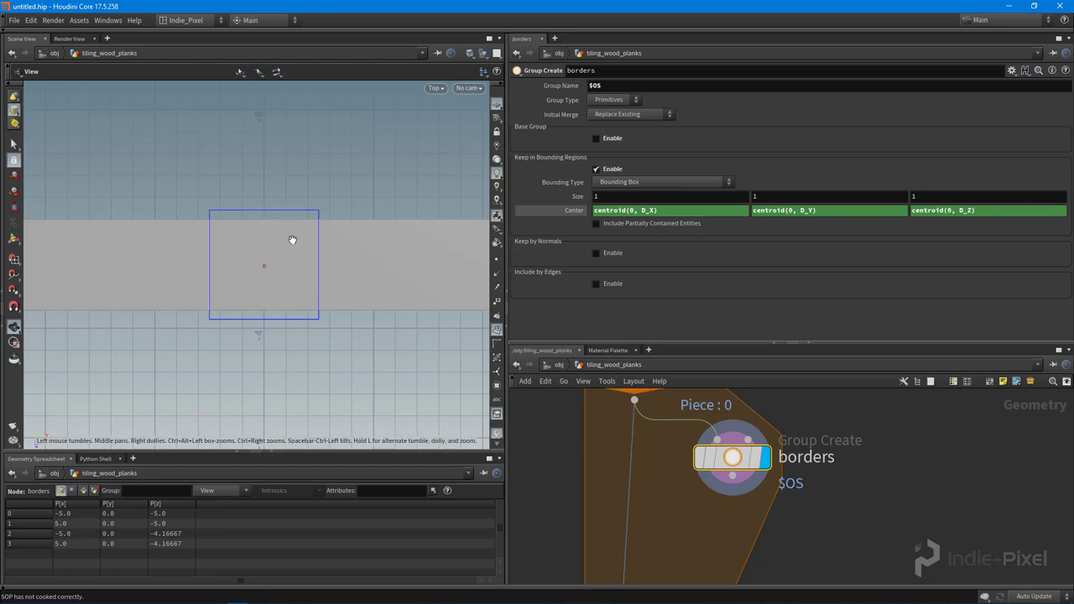
Step: Enter the expression bbox(0, D_ZSIZE) as the bounding box's Size Z
{"action": "left_click", "coordinate": [941, 197]}
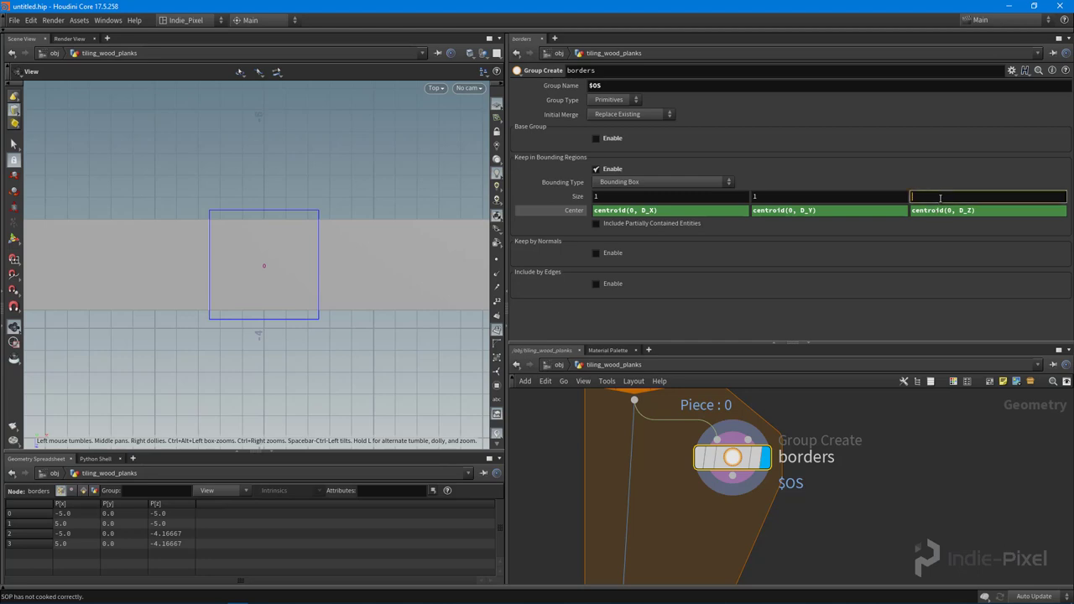
{"action": "type", "text": "bbox()"}
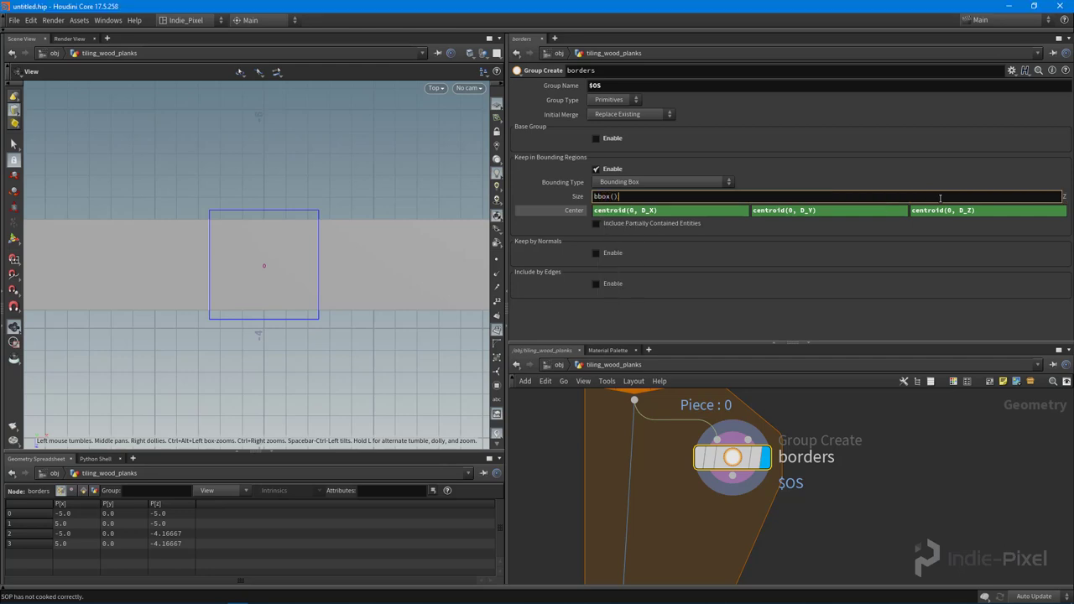
{"action": "type", "text": "0, D_ZSIZE"}
{"action": "key", "text": "Return"}
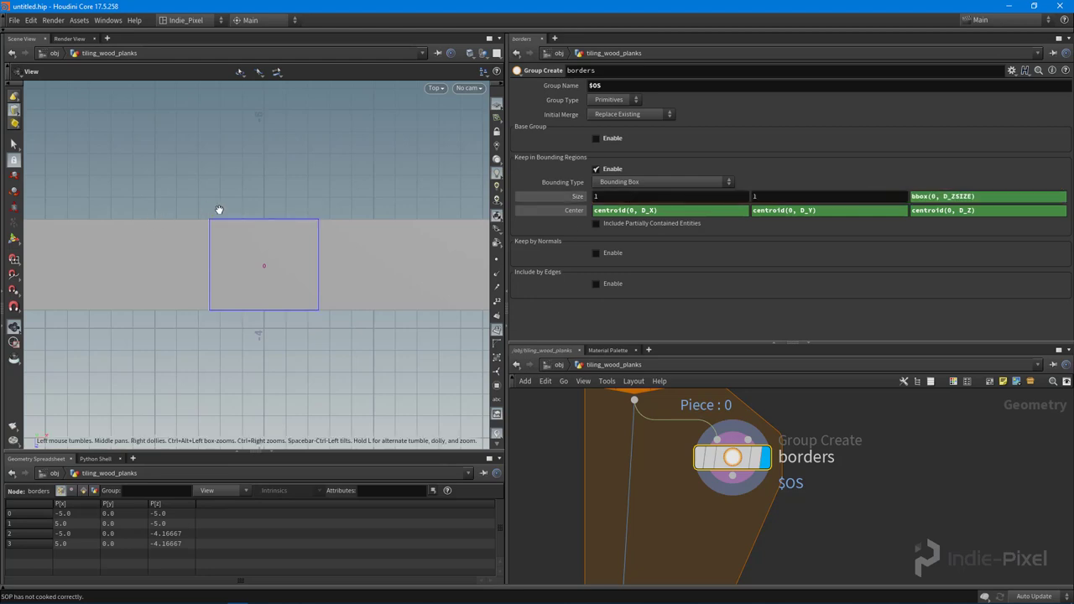
Step: Extend the bounding box's Size Z expression by 0.1 so it reads bbox(0, D_ZSIZE)+0.1
{"action": "scroll", "coordinate": [272, 312], "scroll_direction": "down", "scroll_amount": 1}
{"action": "scroll", "coordinate": [272, 313], "scroll_direction": "down", "scroll_amount": 6}
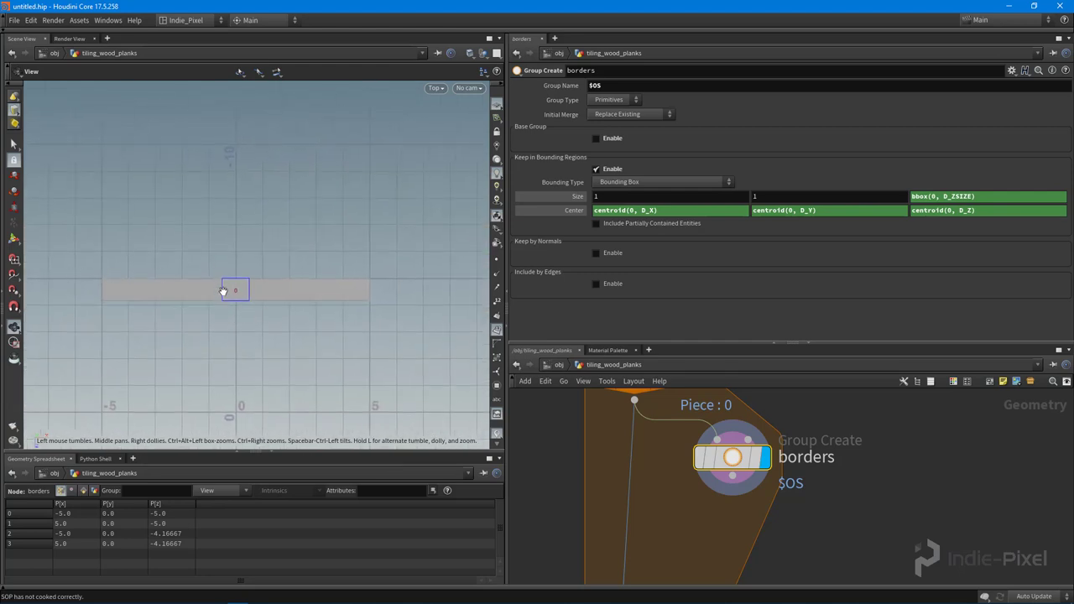
{"action": "scroll", "coordinate": [225, 293], "scroll_direction": "up", "scroll_amount": 5}
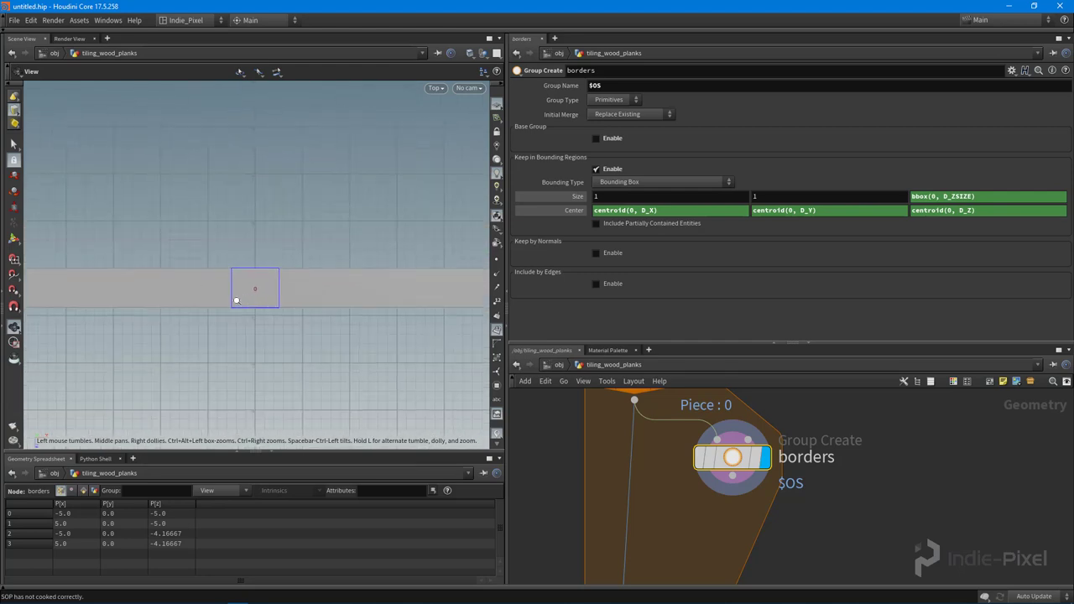
{"action": "left_click", "coordinate": [1004, 197]}
{"action": "type", "text": "+0.1"}
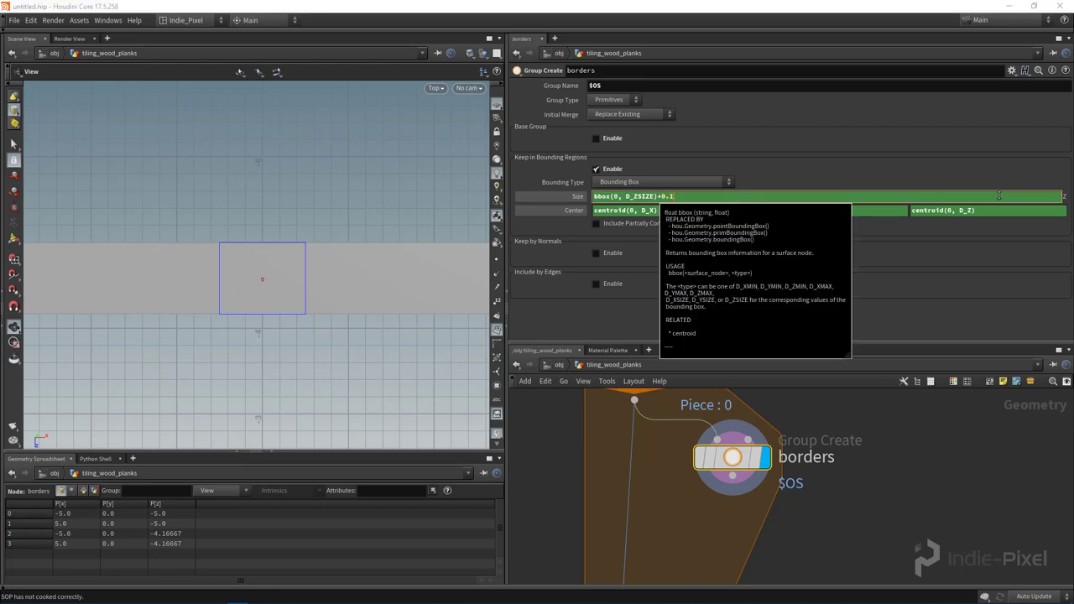
{"action": "key", "text": "Return"}
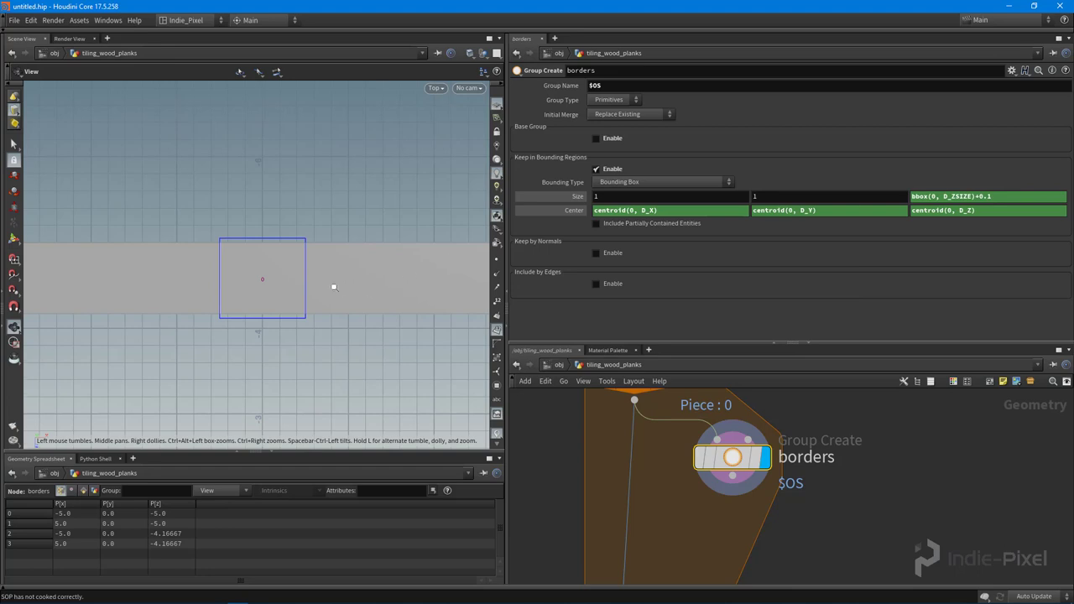
Step: Include partially contained entities in the borders group's bounding region and change the Group Type to Edges
{"action": "right_click_drag", "start_coordinate": [315, 291], "coordinate": [223, 300]}
{"action": "middle_click_drag", "start_coordinate": [386, 301], "coordinate": [314, 277]}
{"action": "right_click_drag", "start_coordinate": [241, 267], "coordinate": [338, 255]}
{"action": "middle_click_drag", "start_coordinate": [208, 257], "coordinate": [227, 261]}
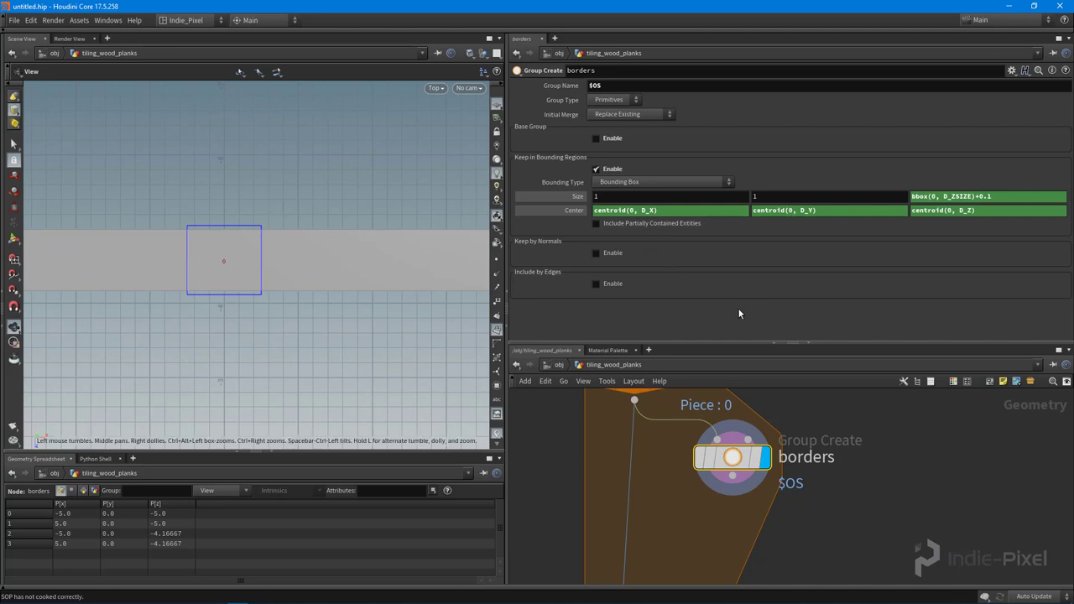
{"action": "right_click_drag", "start_coordinate": [283, 265], "coordinate": [333, 236]}
{"action": "middle_click_drag", "start_coordinate": [332, 238], "coordinate": [280, 243]}
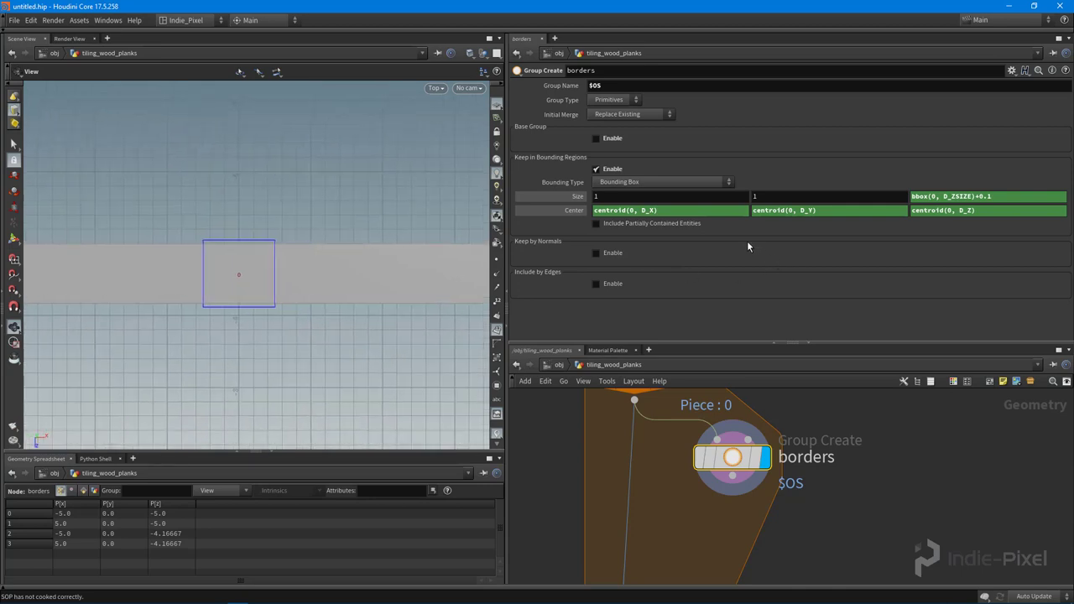
{"action": "scroll", "coordinate": [312, 239], "scroll_direction": "up", "scroll_amount": 2}
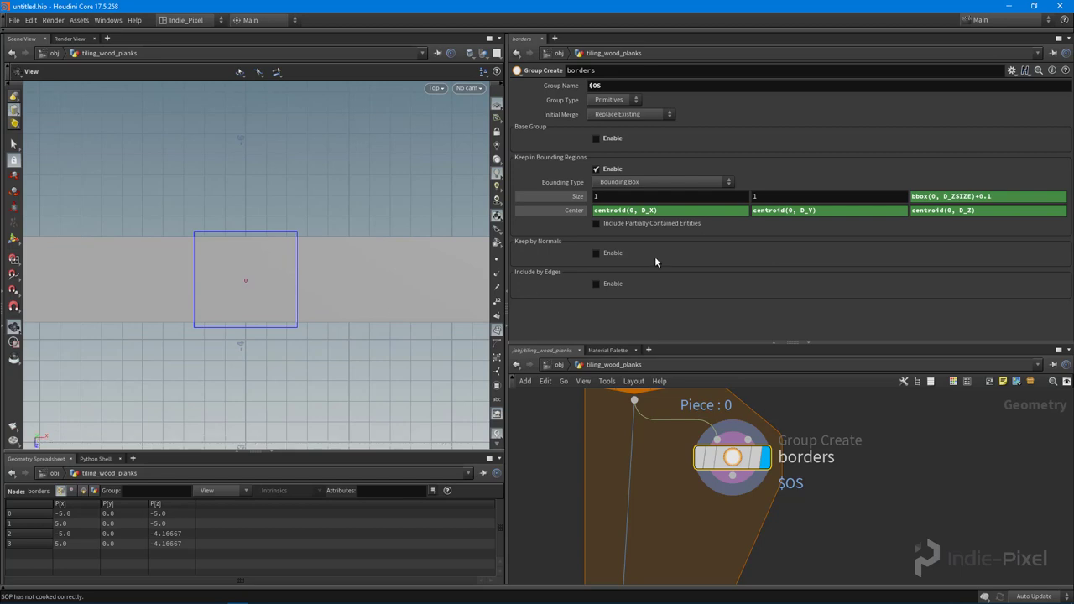
{"action": "left_click", "coordinate": [625, 223]}
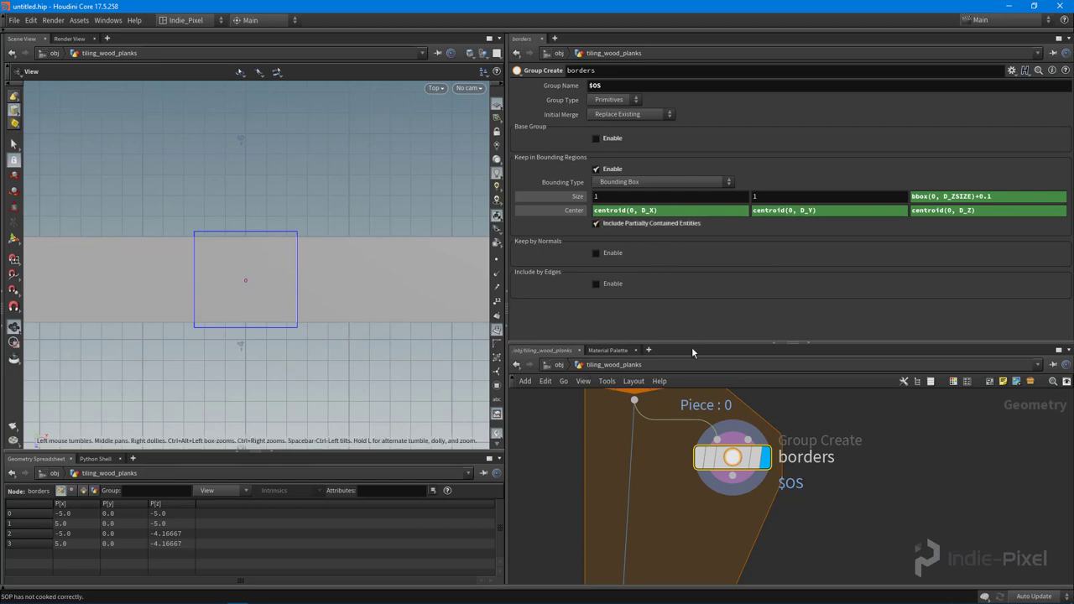
{"action": "scroll", "coordinate": [108, 314], "scroll_direction": "down", "scroll_amount": 5}
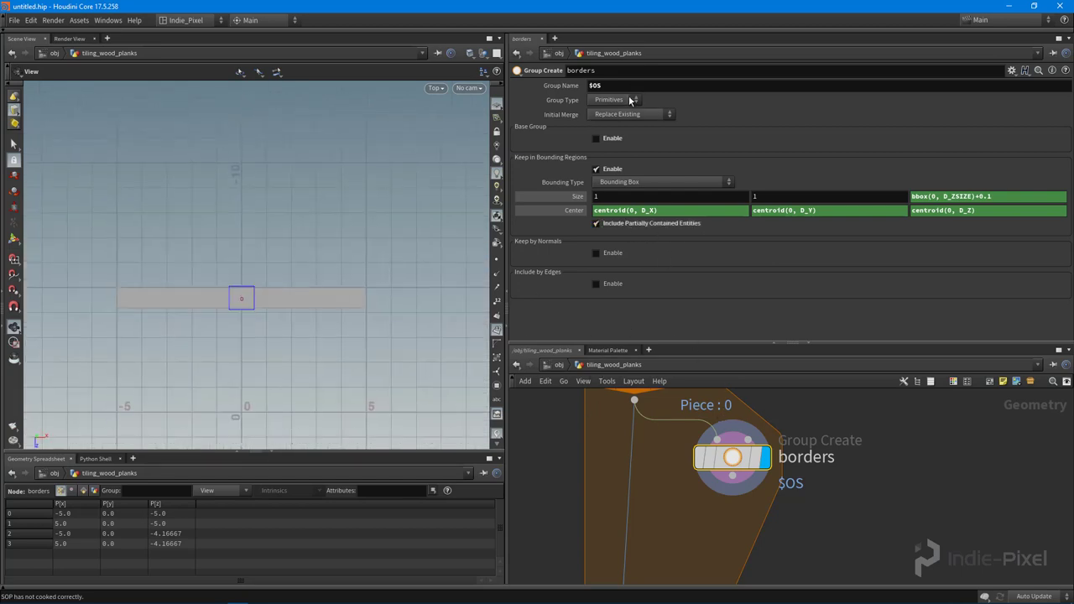
{"action": "left_click", "coordinate": [631, 99]}
{"action": "left_click", "coordinate": [616, 140]}
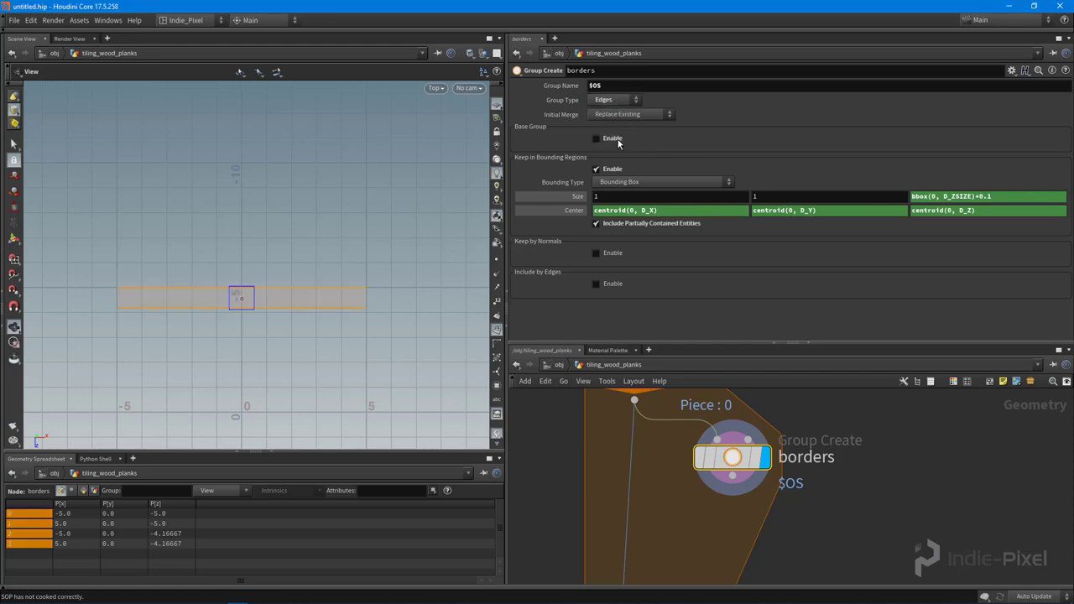
{"action": "scroll", "coordinate": [311, 299], "scroll_direction": "up", "scroll_amount": 4}
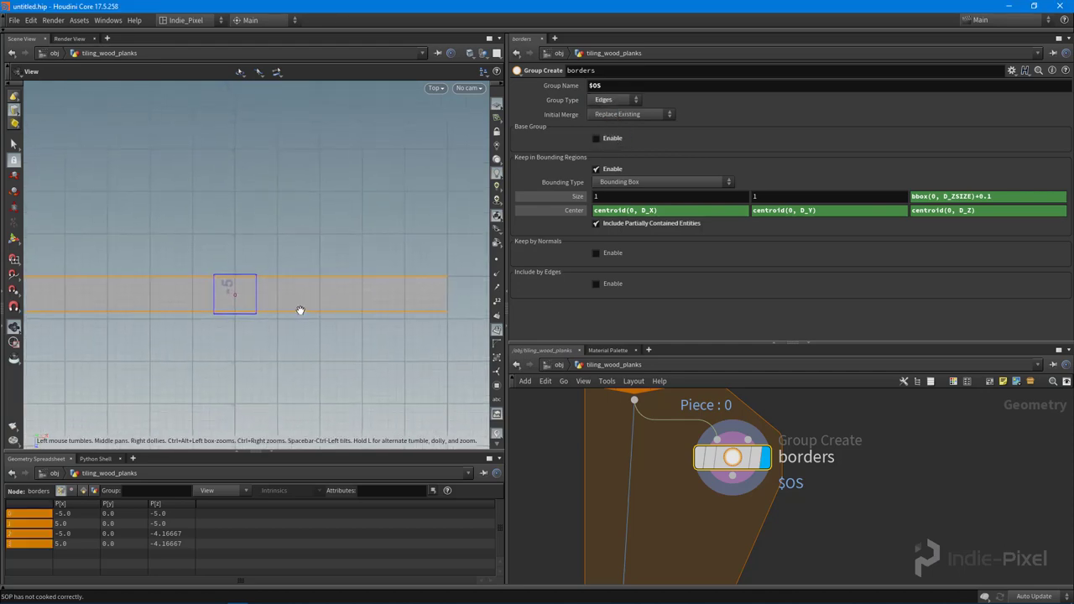
{"action": "scroll", "coordinate": [300, 311], "scroll_direction": "down", "scroll_amount": 1}
Step: Enlarge the network area and set grid1's Rows to 19
{"action": "left_click_drag", "start_coordinate": [849, 342], "coordinate": [849, 214]}
{"action": "scroll", "coordinate": [804, 372], "scroll_direction": "down", "scroll_amount": 3}
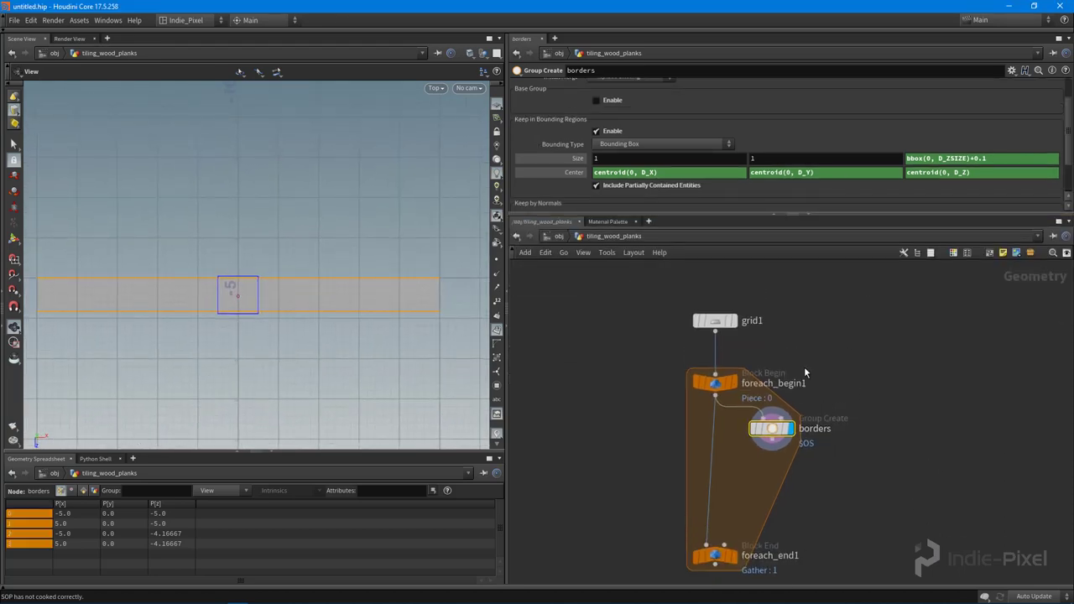
{"action": "scroll", "coordinate": [804, 366], "scroll_direction": "up", "scroll_amount": 3}
{"action": "left_click", "coordinate": [727, 311]}
{"action": "left_click_drag", "start_coordinate": [753, 182], "coordinate": [808, 172]}
Step: Insert the borders node into the wire between foreach_begin1 and foreach_end1, and display foreach_end1 followed by borders
{"action": "middle_click_drag", "start_coordinate": [862, 343], "coordinate": [803, 194]}
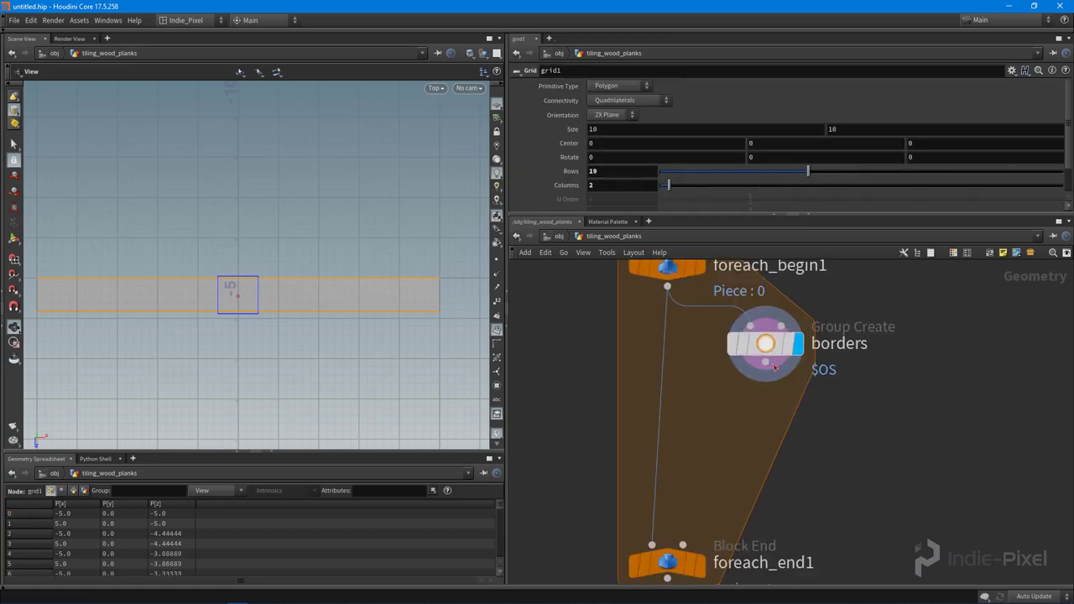
{"action": "left_click_drag", "start_coordinate": [766, 349], "coordinate": [667, 413]}
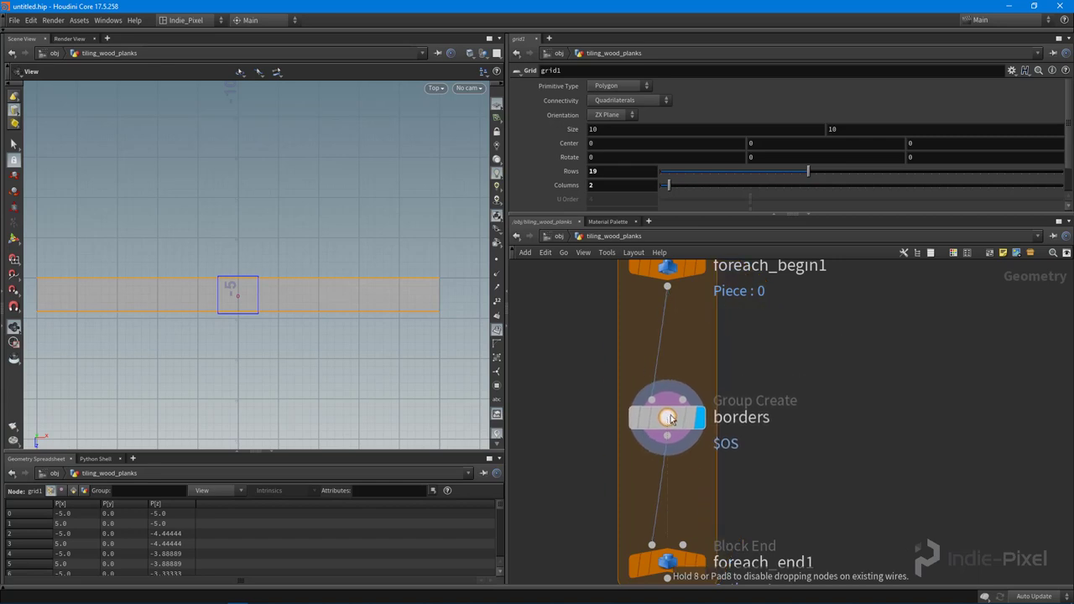
{"action": "left_click", "coordinate": [712, 524]}
{"action": "middle_click_drag", "start_coordinate": [737, 536], "coordinate": [733, 498]}
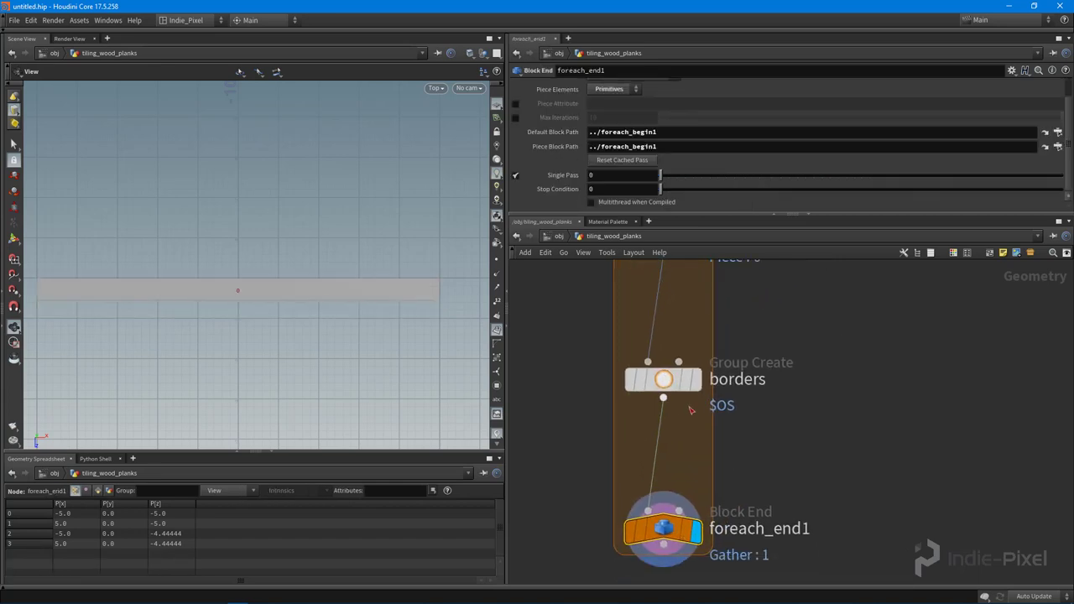
{"action": "left_click", "coordinate": [693, 379]}
{"action": "right_click_drag", "start_coordinate": [334, 298], "coordinate": [408, 297]}
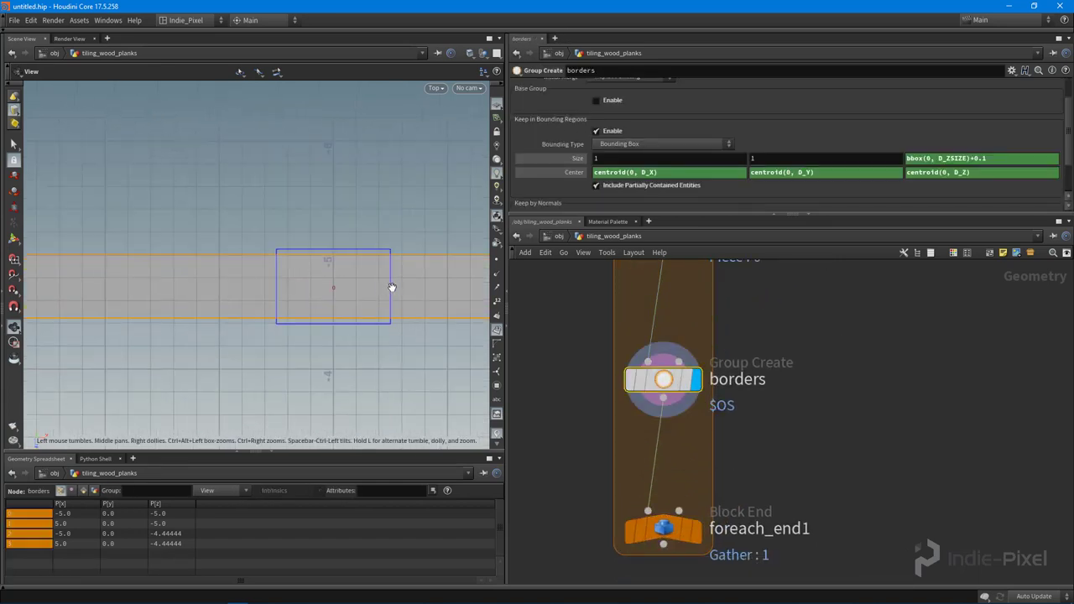
Step: Set grid1's Rows to 16
{"action": "middle_click_drag", "start_coordinate": [849, 326], "coordinate": [827, 447]}
{"action": "scroll", "coordinate": [826, 447], "scroll_direction": "down", "scroll_amount": 2}
{"action": "left_click", "coordinate": [700, 311]}
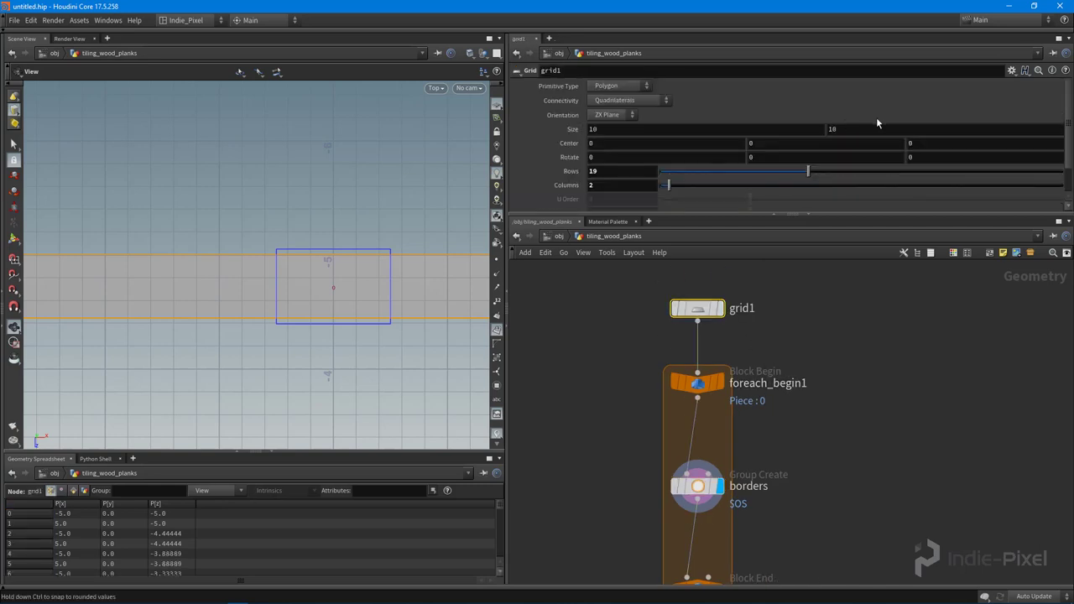
{"action": "left_click_drag", "start_coordinate": [813, 171], "coordinate": [794, 181]}
Step: Select the foreach_end1 node and inspect the strip's grouped border edges from the top and in perspective
{"action": "middle_click_drag", "start_coordinate": [805, 470], "coordinate": [794, 367]}
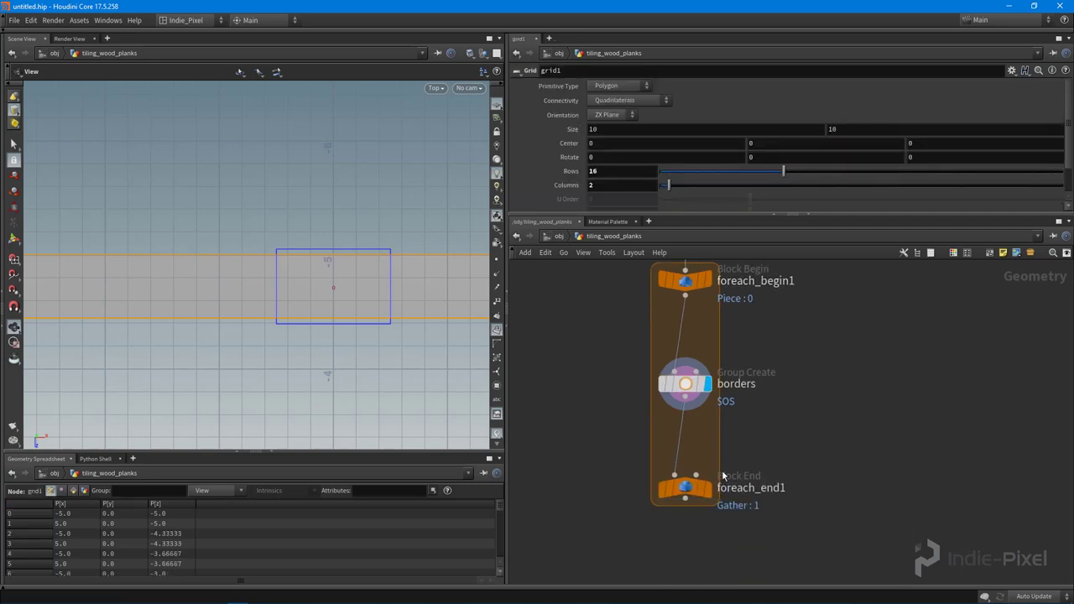
{"action": "left_click", "coordinate": [686, 489]}
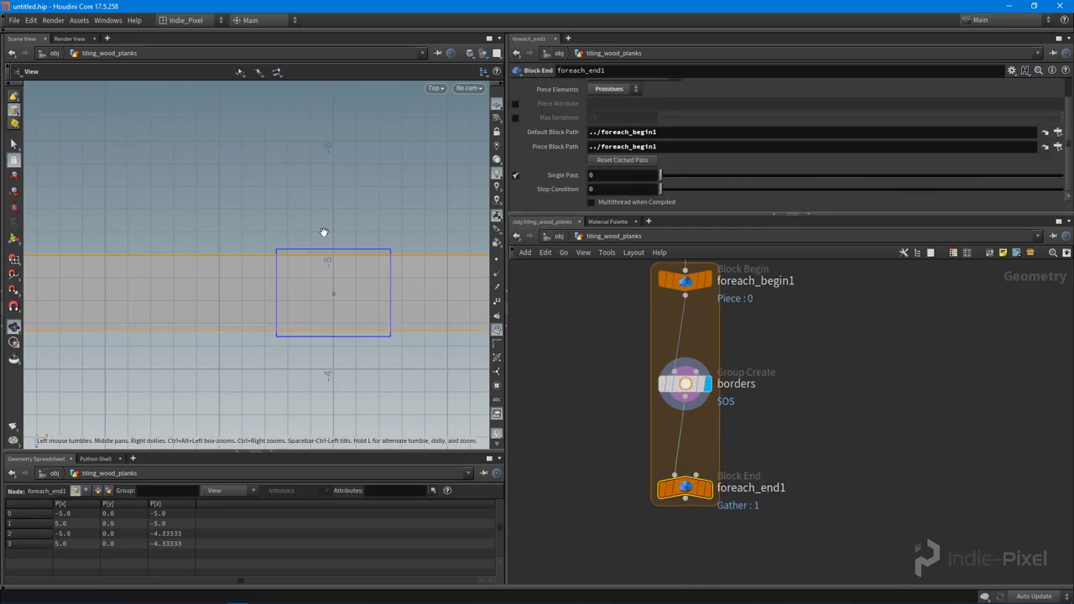
{"action": "middle_click_drag", "start_coordinate": [360, 341], "coordinate": [231, 273]}
{"action": "scroll", "coordinate": [179, 247], "scroll_direction": "down", "scroll_amount": 3}
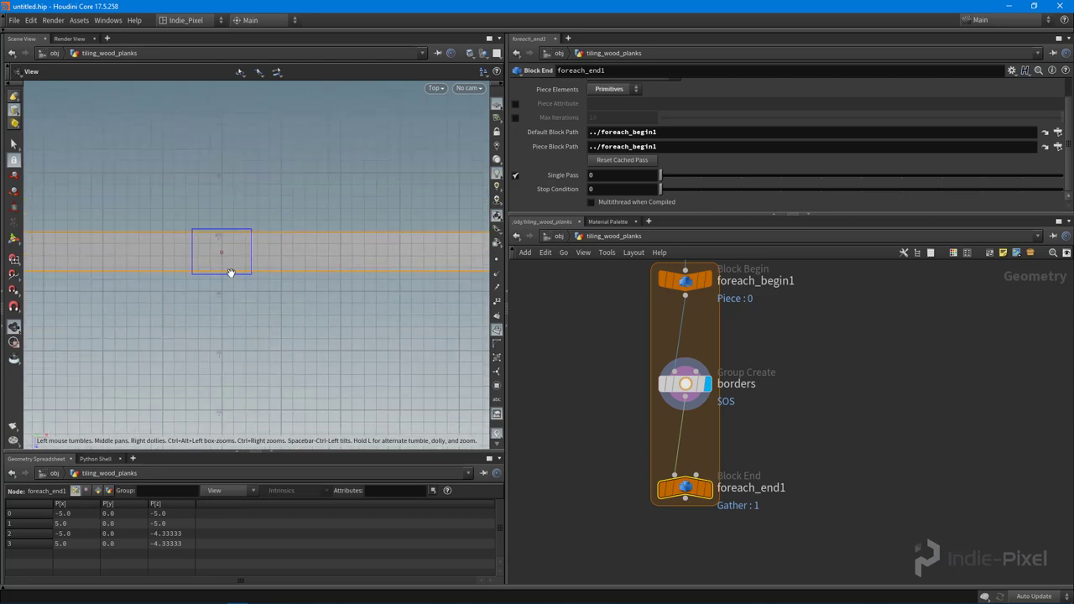
{"action": "left_click_drag", "start_coordinate": [230, 274], "coordinate": [193, 294]}
{"action": "middle_click_drag", "start_coordinate": [722, 391], "coordinate": [748, 456]}
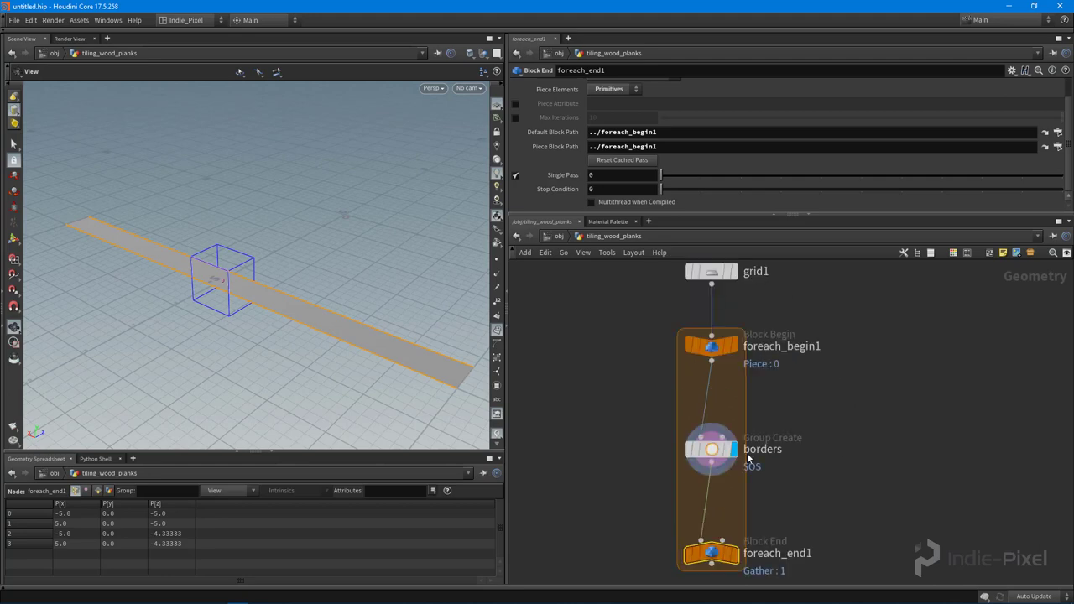
Step: Highlight the borders group through the viewport's group list to examine the strip's long edges, and close the list
{"action": "mouse_move", "coordinate": [260, 304]}
{"action": "left_mouse_down"}
{"action": "mouse_move", "coordinate": [291, 307]}
{"action": "mouse_move", "coordinate": [210, 314]}
{"action": "mouse_move", "coordinate": [242, 304]}
{"action": "left_mouse_up"}
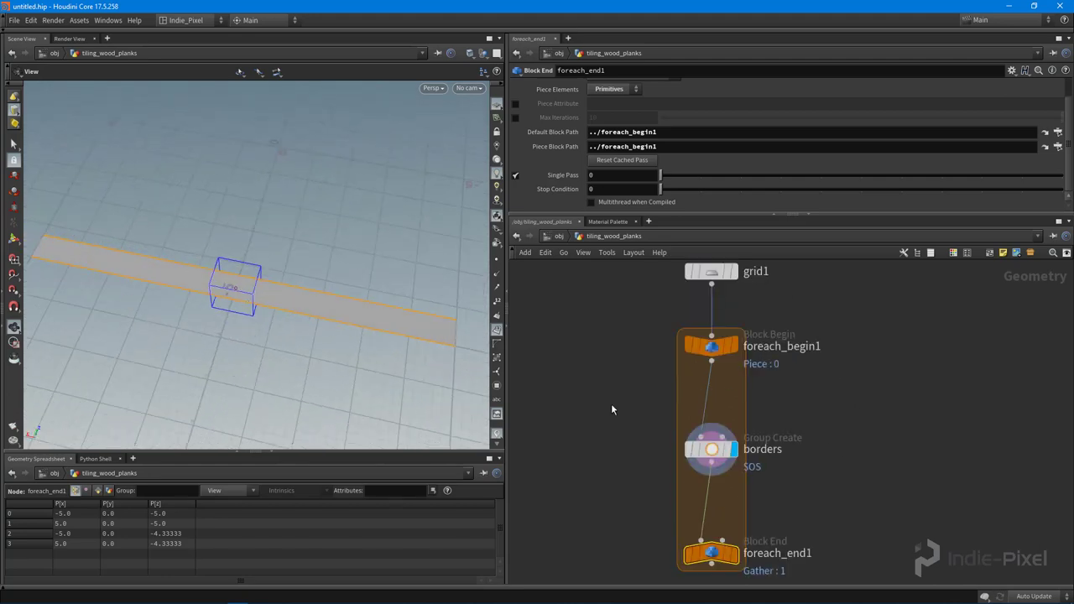
{"action": "mouse_move", "coordinate": [713, 451]}
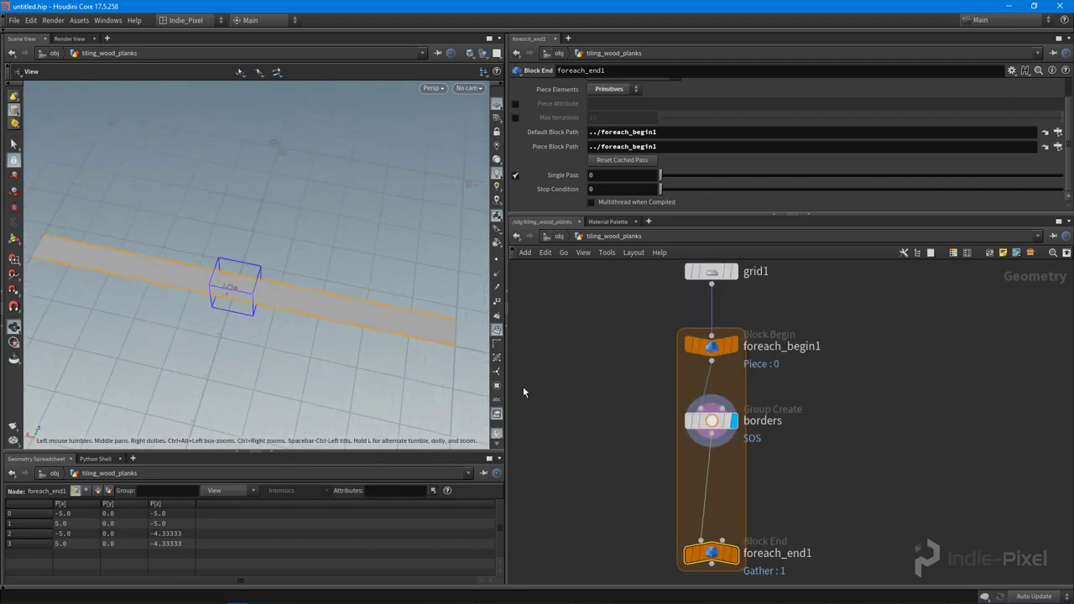
{"action": "middle_click_drag", "start_coordinate": [730, 481], "coordinate": [732, 432]}
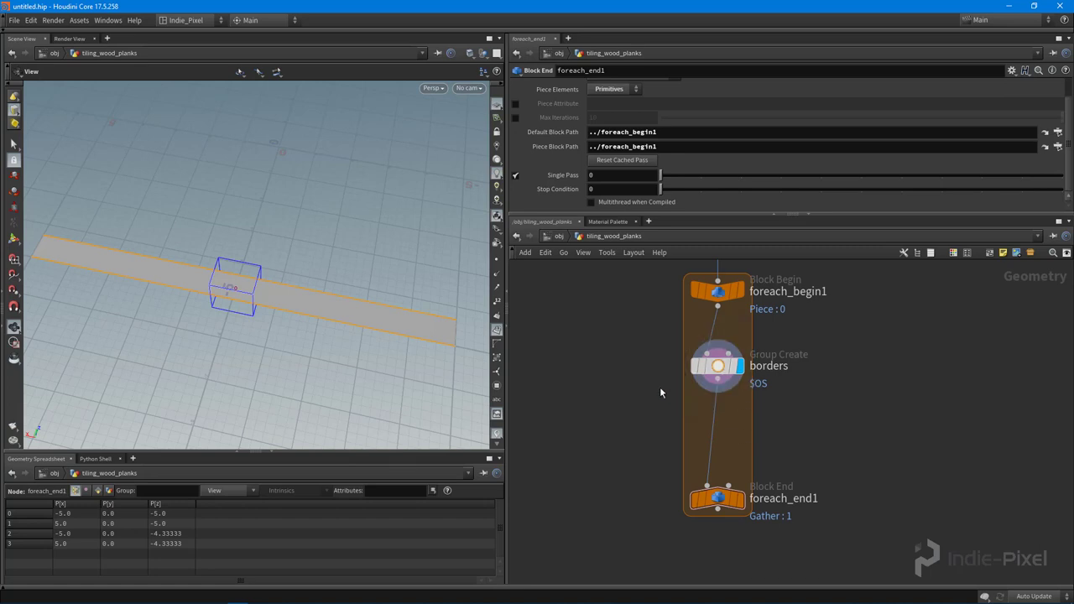
{"action": "left_click_drag", "start_coordinate": [237, 295], "coordinate": [178, 304]}
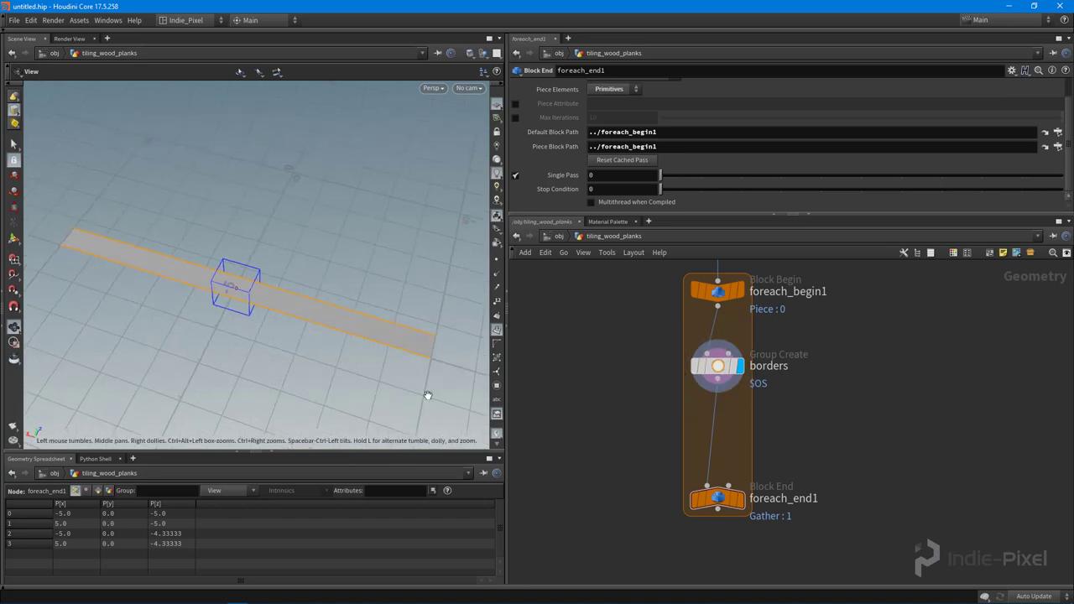
{"action": "left_click", "coordinate": [497, 387]}
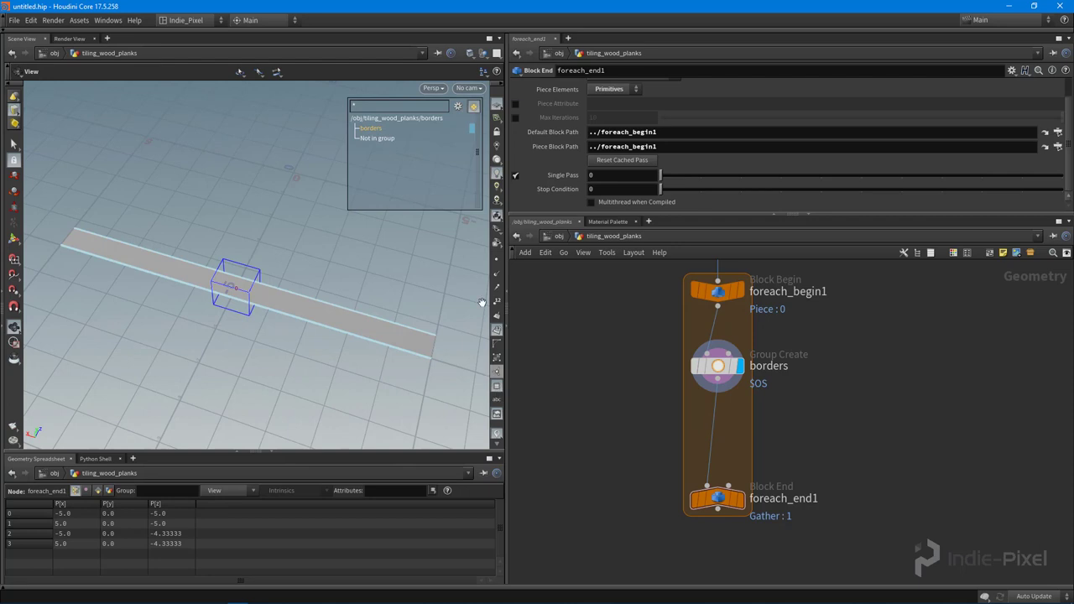
{"action": "left_click", "coordinate": [368, 128]}
{"action": "left_click", "coordinate": [373, 133]}
{"action": "left_click", "coordinate": [500, 387]}
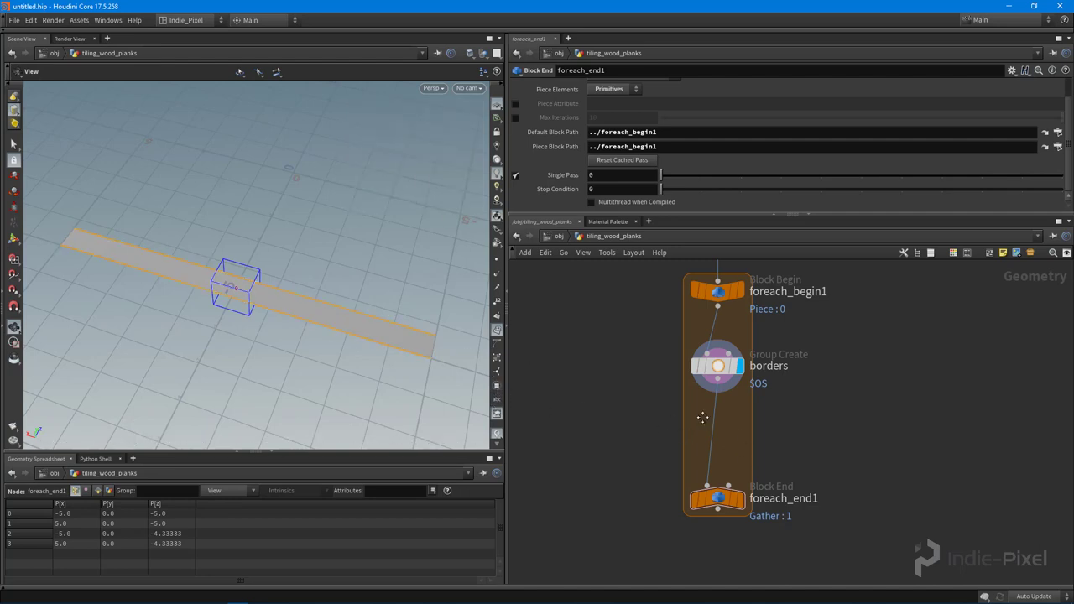
Step: Add an Edge Divide node between borders and foreach_end1 and display its result
{"action": "middle_click_drag", "start_coordinate": [702, 417], "coordinate": [691, 405]}
{"action": "key", "text": "Tab"}
{"action": "type", "text": "ed"}
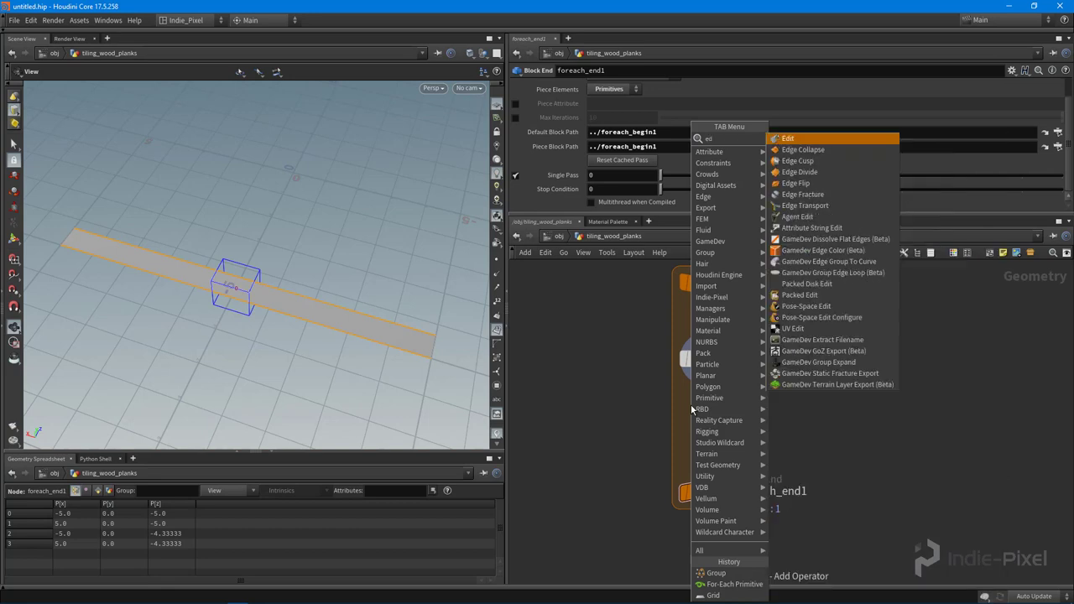
{"action": "key", "text": "Down"}
{"action": "key", "text": "Down"}
{"action": "key", "text": "Return"}
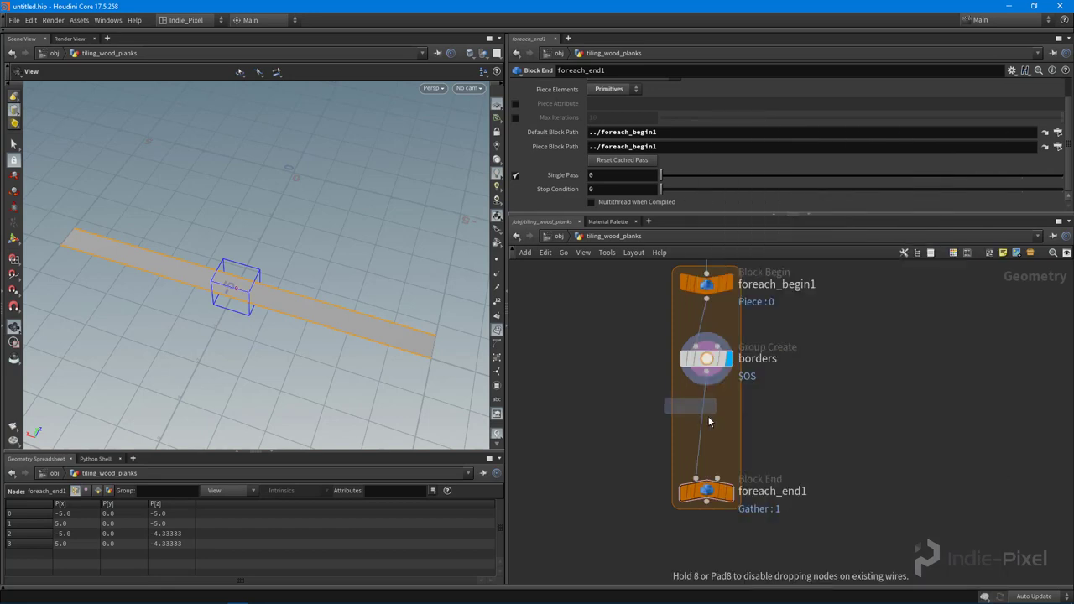
{"action": "left_click", "coordinate": [729, 415]}
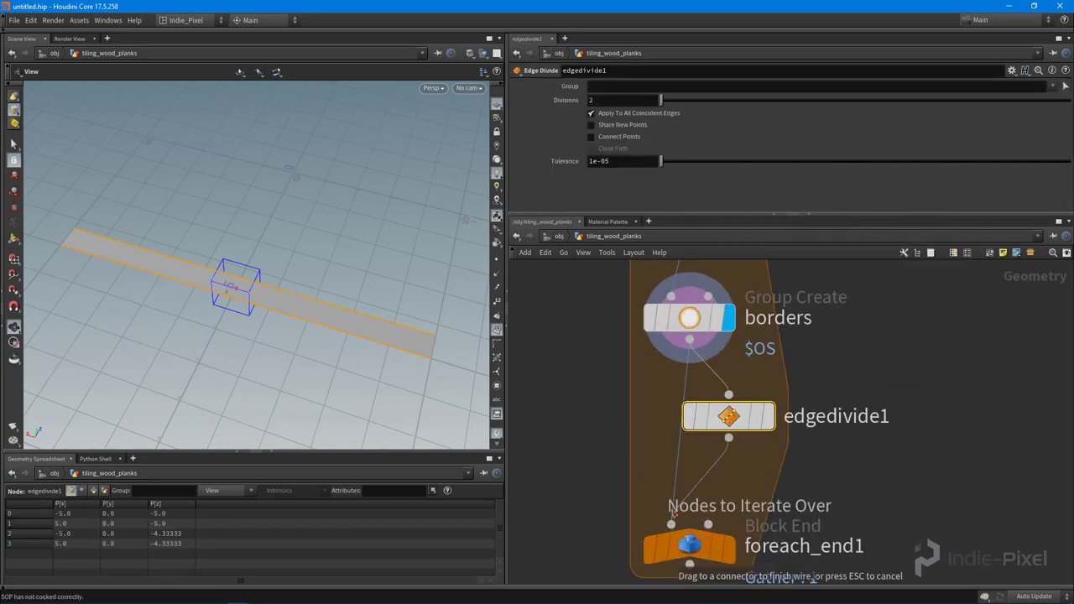
{"action": "left_click_drag", "start_coordinate": [761, 426], "coordinate": [721, 428]}
{"action": "left_click", "coordinate": [739, 367]}
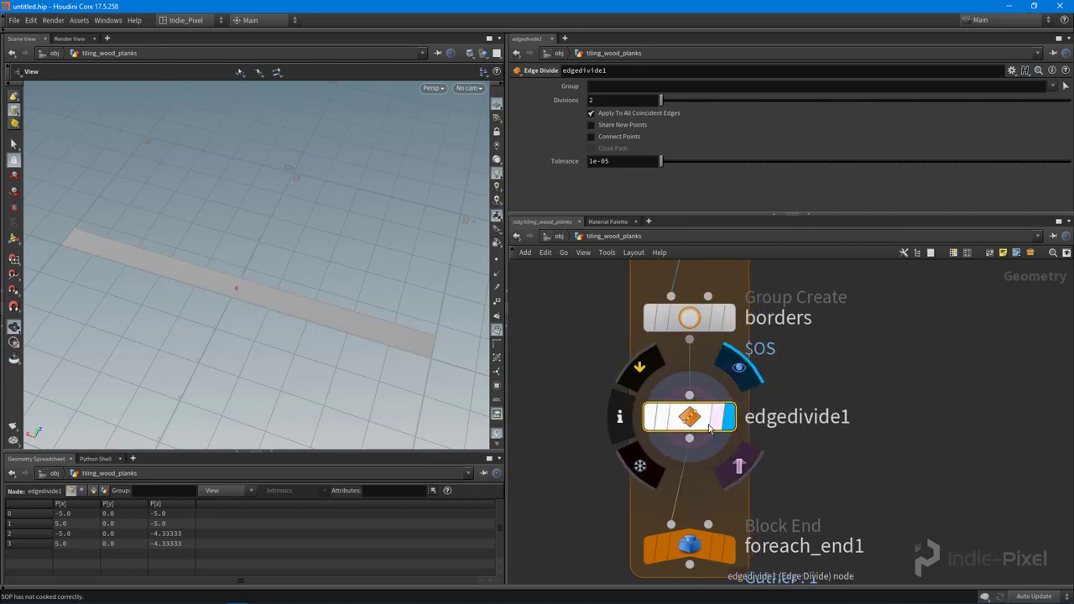
Step: Restrict edgedivide1 to the borders group and enable Connect Points to split the strip across its width
{"action": "left_click", "coordinate": [1054, 87]}
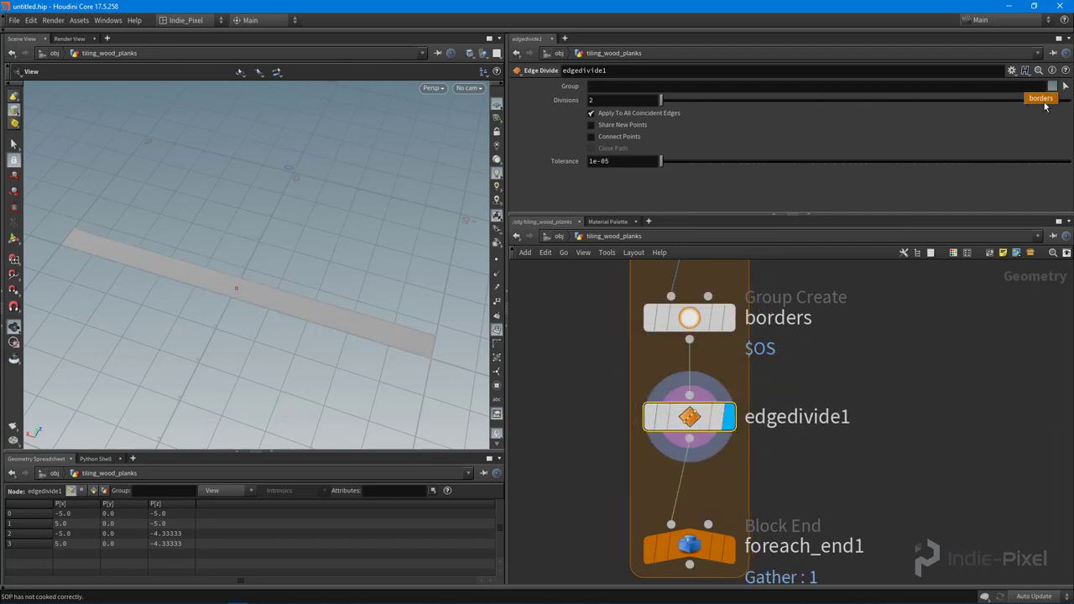
{"action": "left_click", "coordinate": [1040, 98]}
{"action": "left_click_drag", "start_coordinate": [408, 327], "coordinate": [271, 366]}
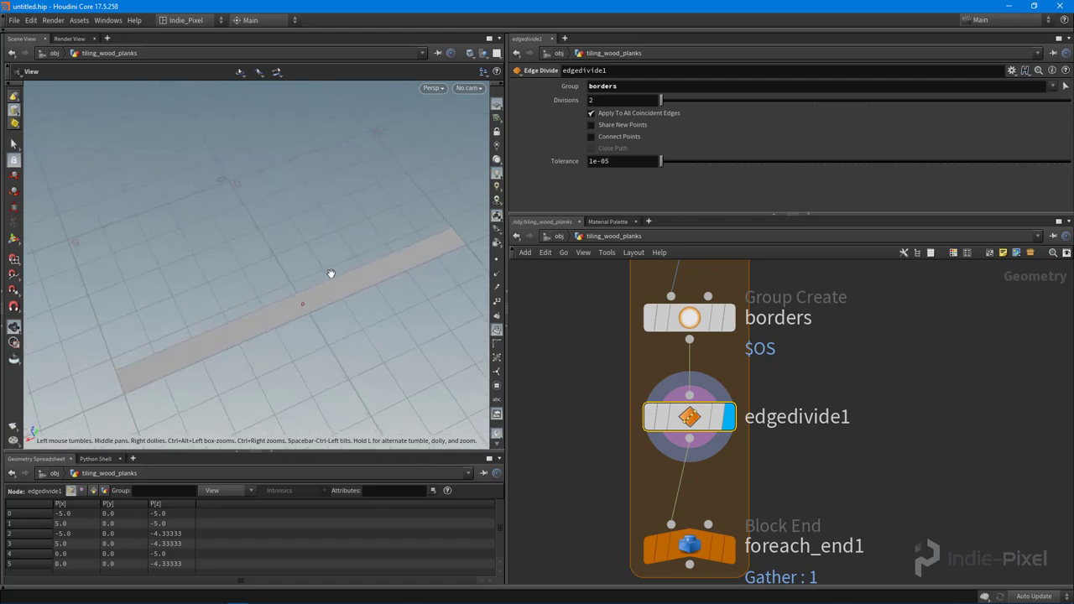
{"action": "mouse_move", "coordinate": [331, 274]}
{"action": "left_mouse_down"}
{"action": "mouse_move", "coordinate": [355, 254]}
{"action": "mouse_move", "coordinate": [345, 280]}
{"action": "left_mouse_up"}
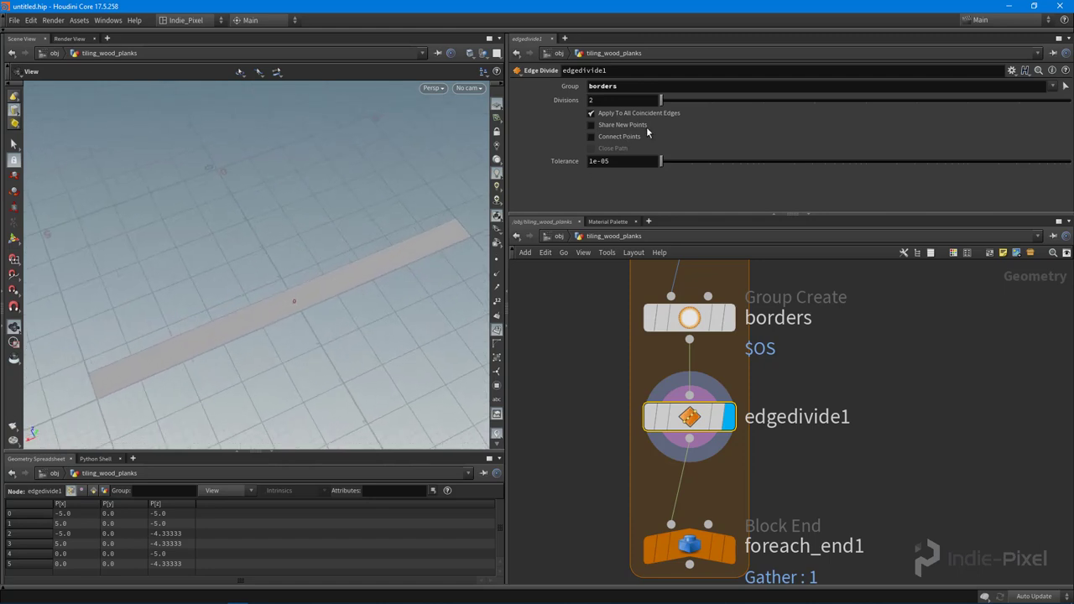
{"action": "left_click", "coordinate": [632, 136]}
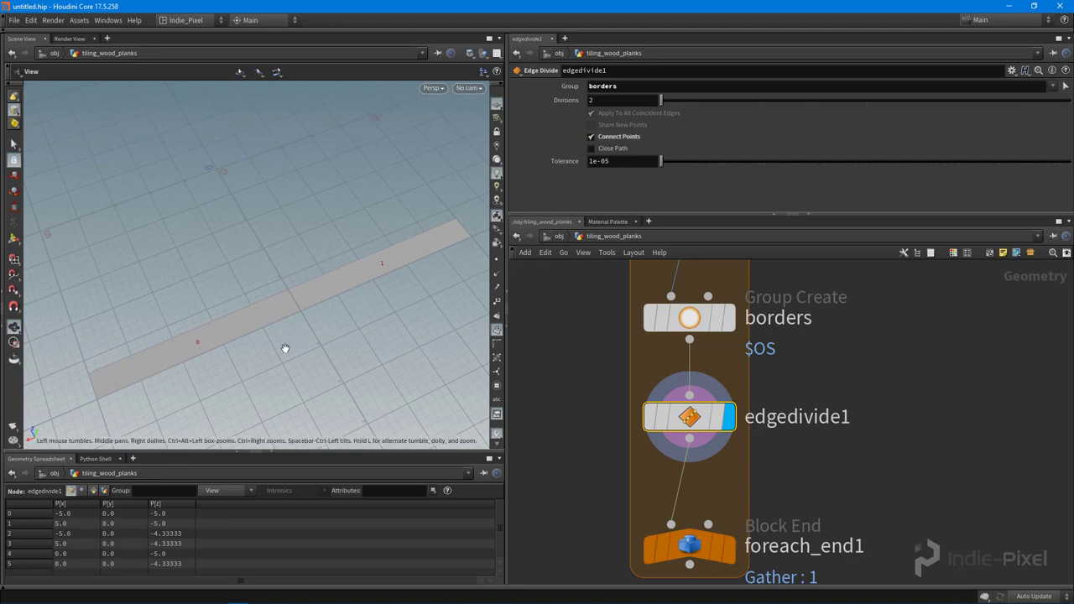
{"action": "left_click_drag", "start_coordinate": [285, 348], "coordinate": [278, 286]}
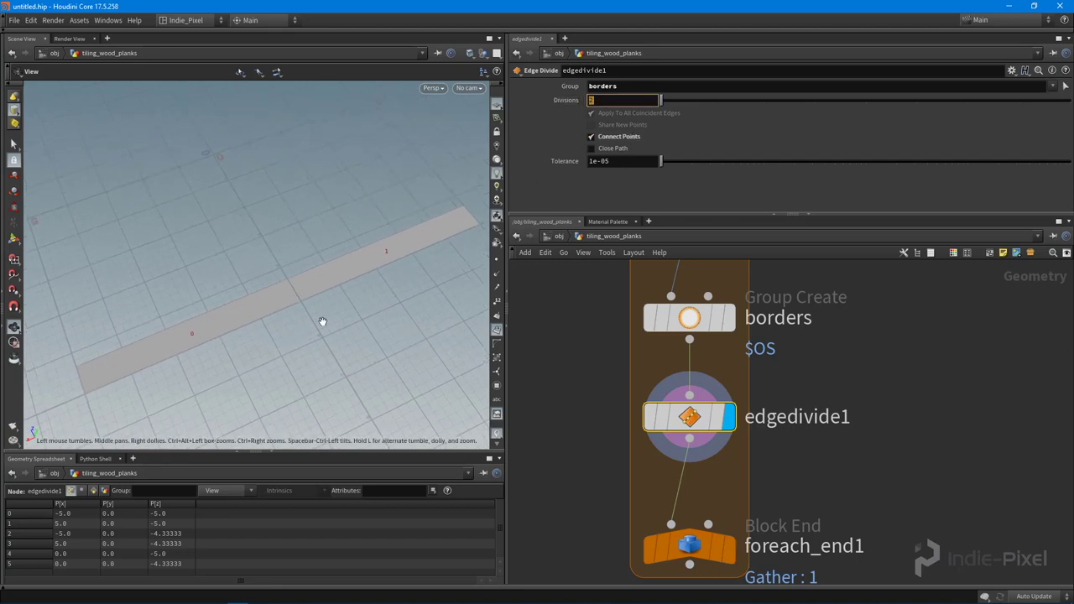
Step: Change the viewport background's color scheme to Dark and hide the reference grid
{"action": "left_click_drag", "start_coordinate": [321, 319], "coordinate": [335, 169]}
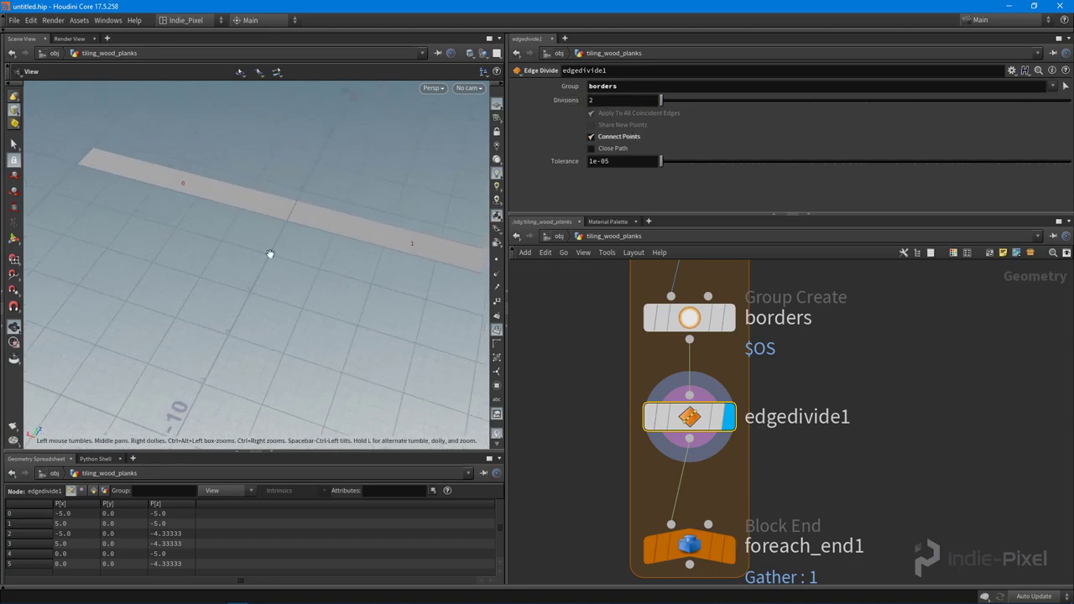
{"action": "right_click_drag", "start_coordinate": [268, 254], "coordinate": [318, 181]}
{"action": "middle_click_drag", "start_coordinate": [296, 252], "coordinate": [290, 283]}
{"action": "right_click_drag", "start_coordinate": [260, 265], "coordinate": [167, 267]}
{"action": "key", "text": "d"}
{"action": "left_click", "coordinate": [412, 118]}
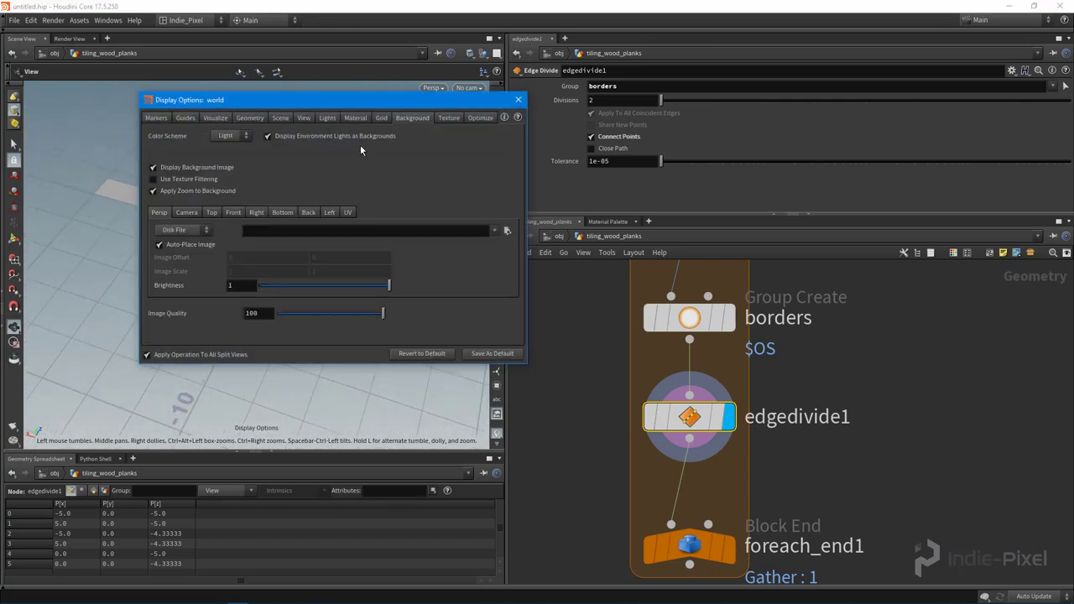
{"action": "left_click", "coordinate": [228, 135]}
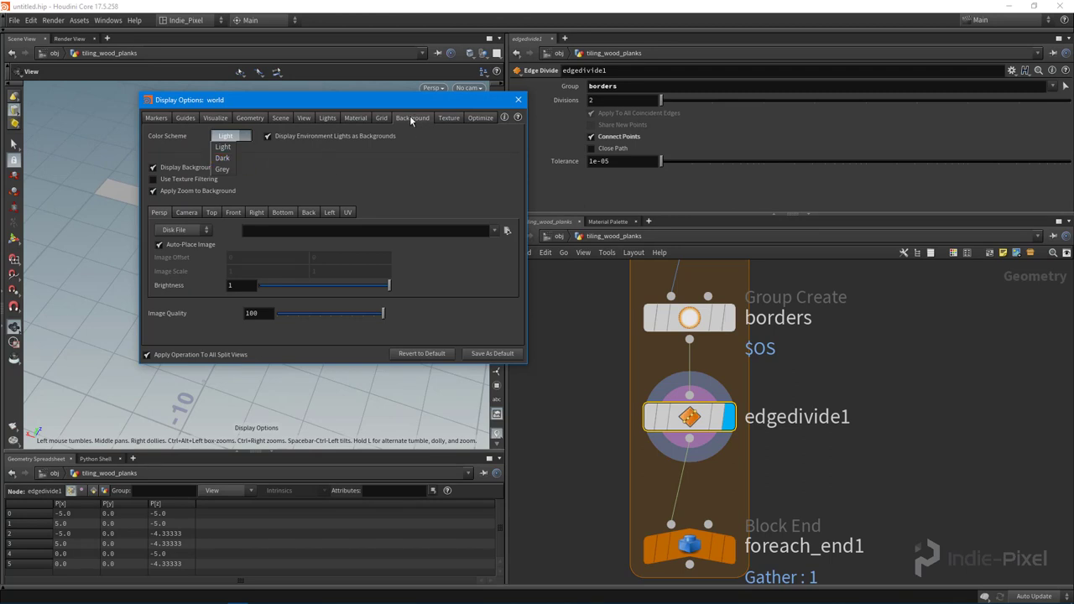
{"action": "left_click", "coordinate": [222, 158]}
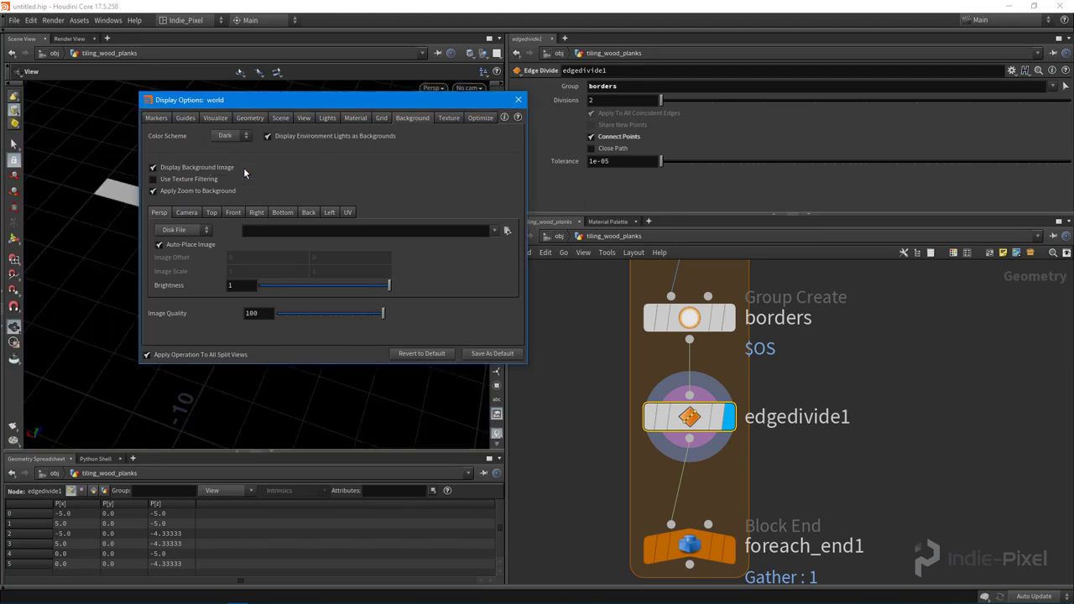
{"action": "left_click", "coordinate": [518, 100]}
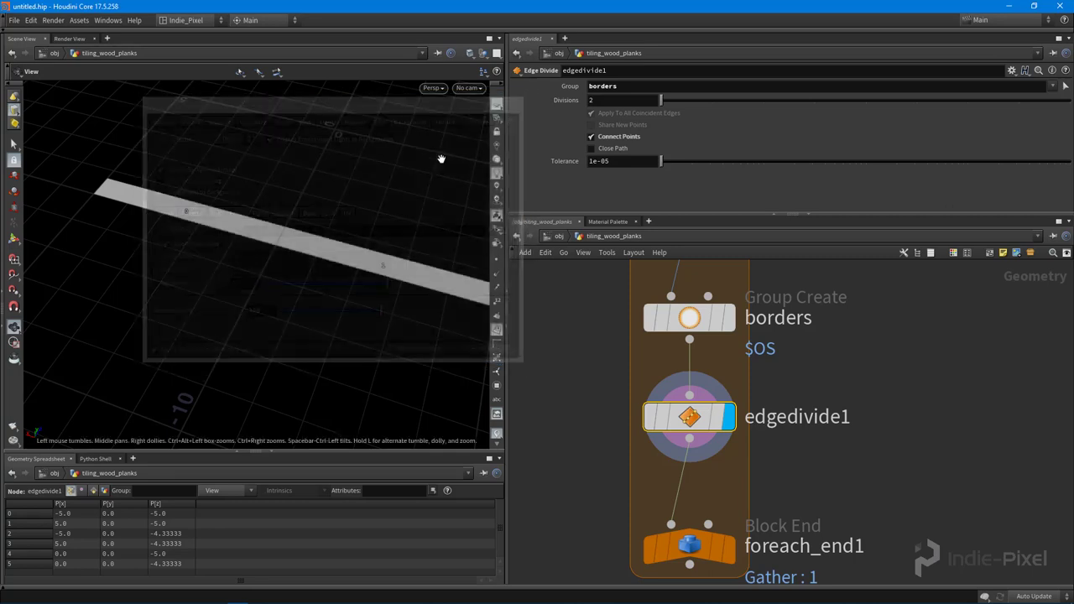
{"action": "left_click", "coordinate": [497, 106]}
Step: Set edgedivide1's Divisions to 3 and inspect the divided strip from several angles
{"action": "right_click_drag", "start_coordinate": [331, 212], "coordinate": [295, 261]}
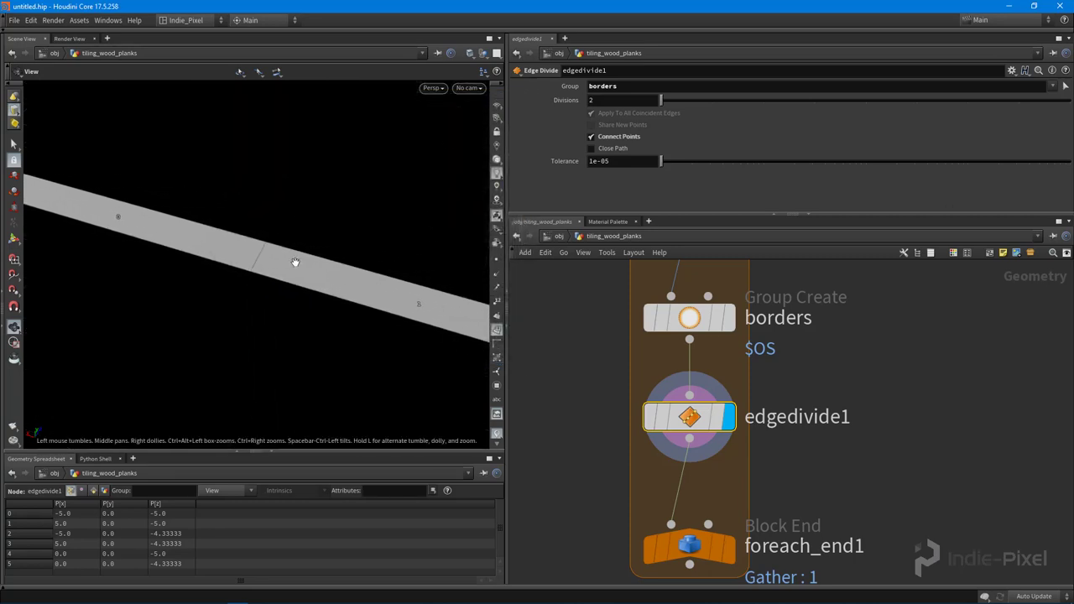
{"action": "left_click_drag", "start_coordinate": [295, 262], "coordinate": [257, 270]}
{"action": "right_click_drag", "start_coordinate": [277, 303], "coordinate": [242, 230]}
{"action": "left_click_drag", "start_coordinate": [675, 100], "coordinate": [712, 100]}
{"action": "left_click_drag", "start_coordinate": [446, 249], "coordinate": [325, 271]}
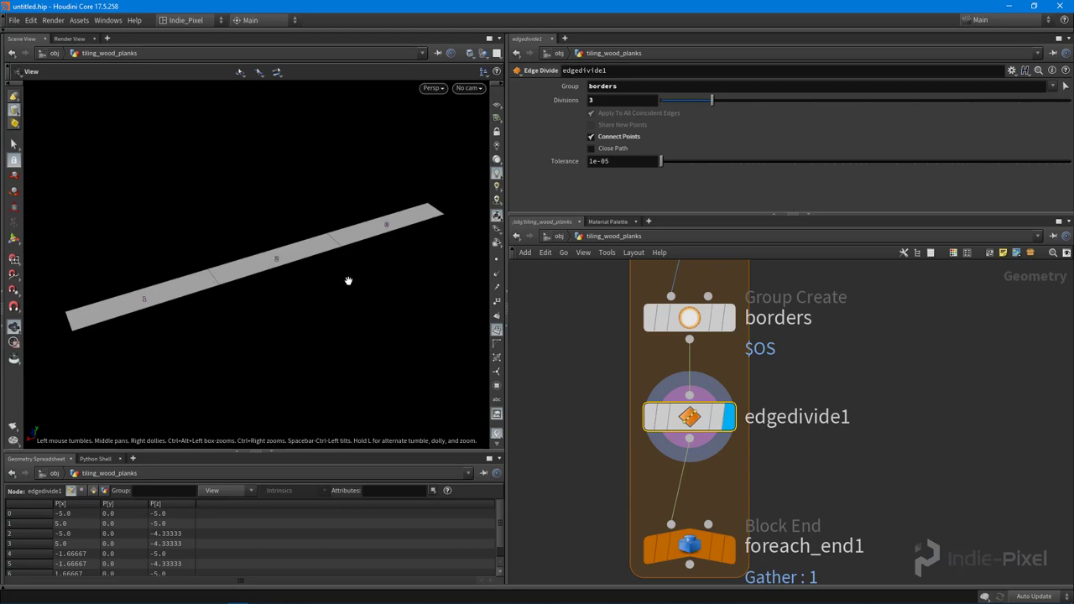
{"action": "left_click_drag", "start_coordinate": [348, 280], "coordinate": [388, 263]}
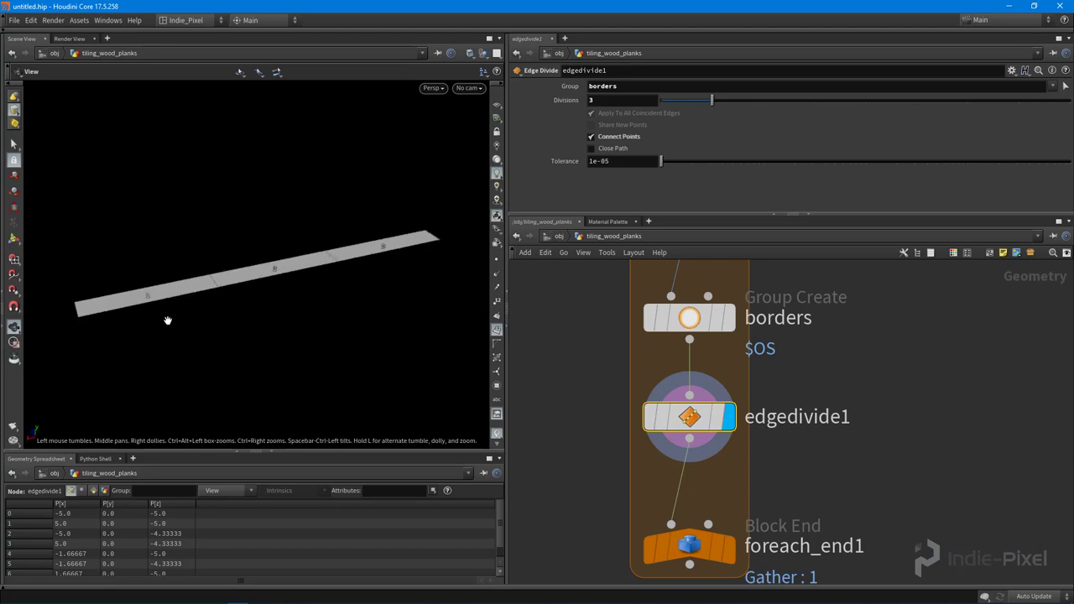
{"action": "left_click_drag", "start_coordinate": [168, 320], "coordinate": [170, 317]}
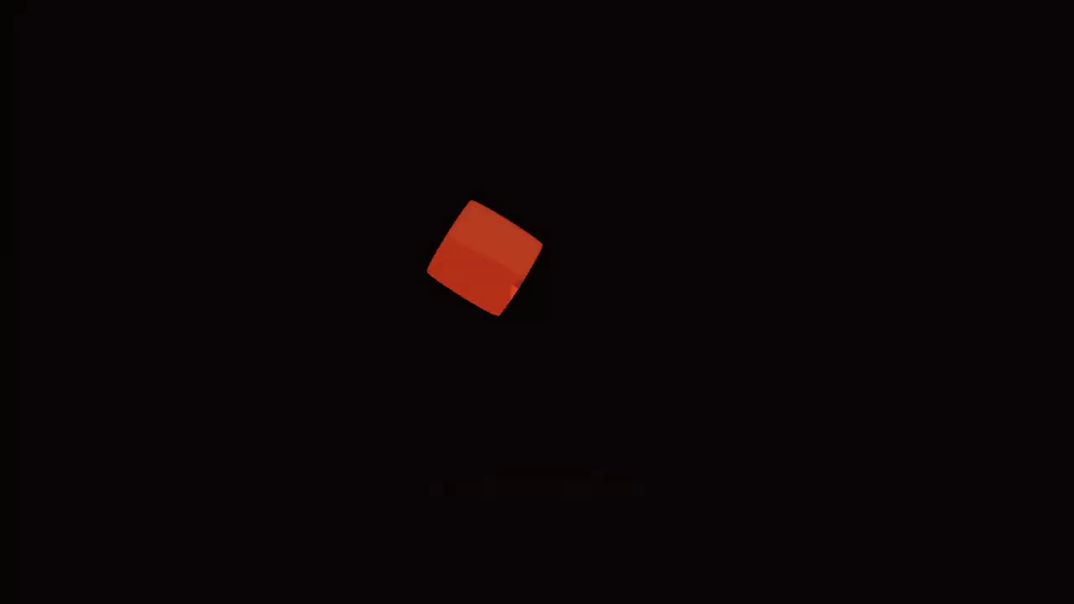